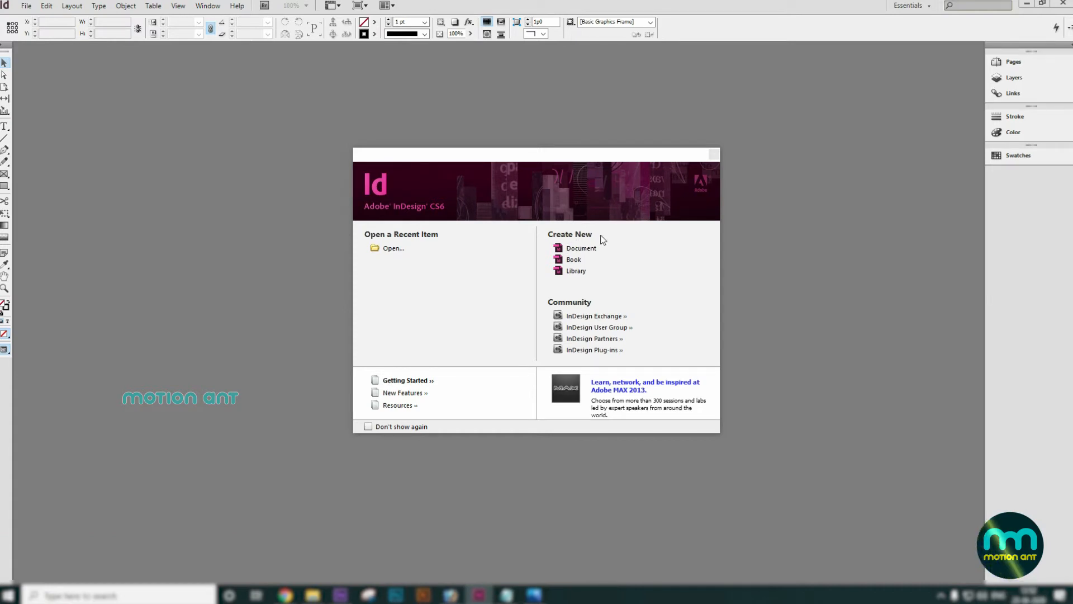
Step: Start a new document with the [Custom] preset, Print intent, 1 page and A4 page size
left_click(581, 249)
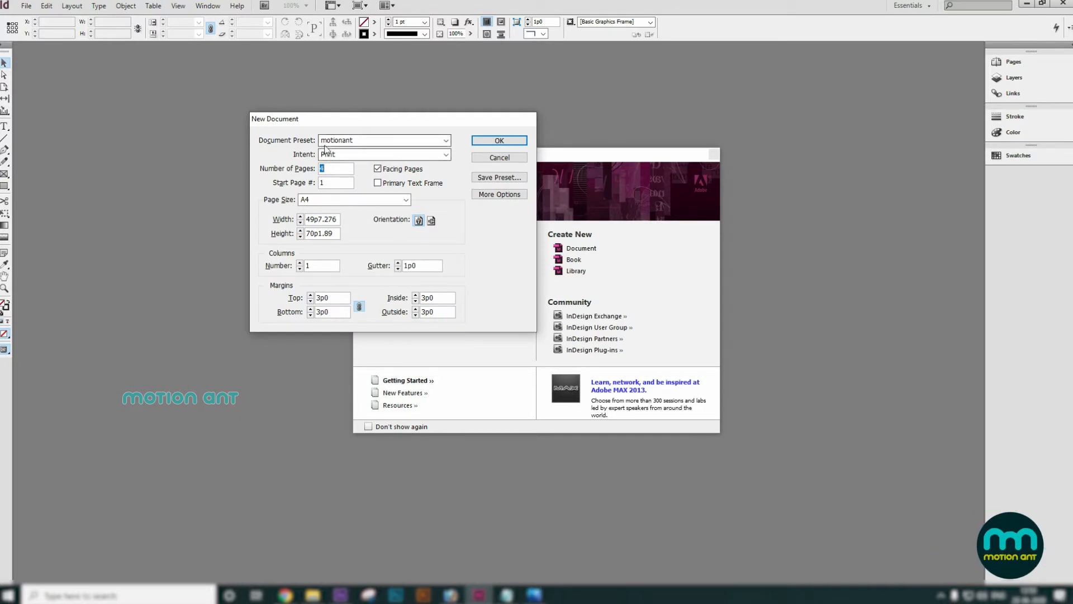
left_click(426, 144)
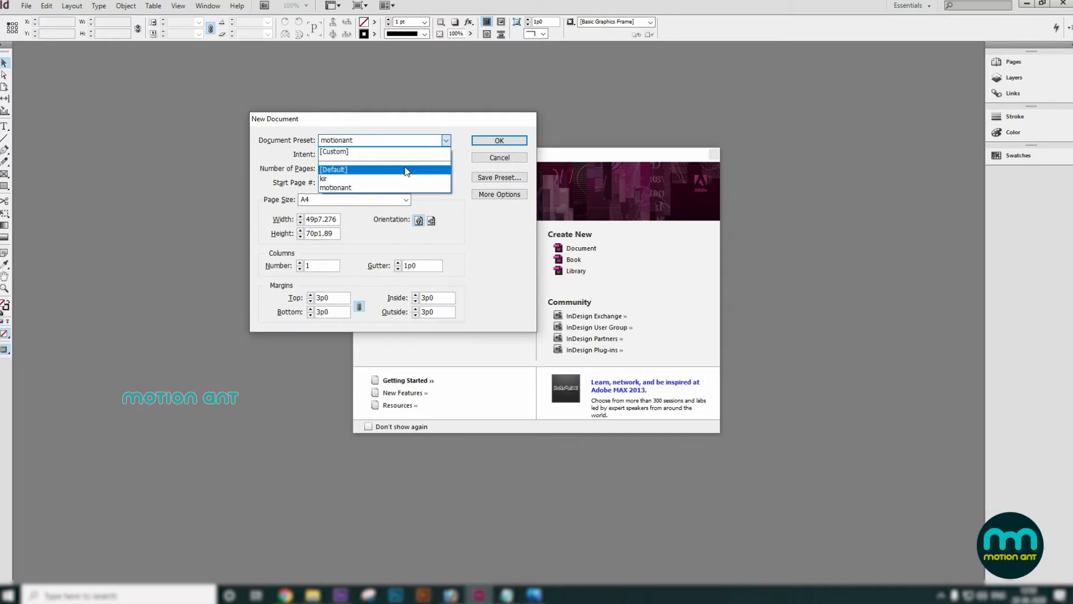
left_click(401, 154)
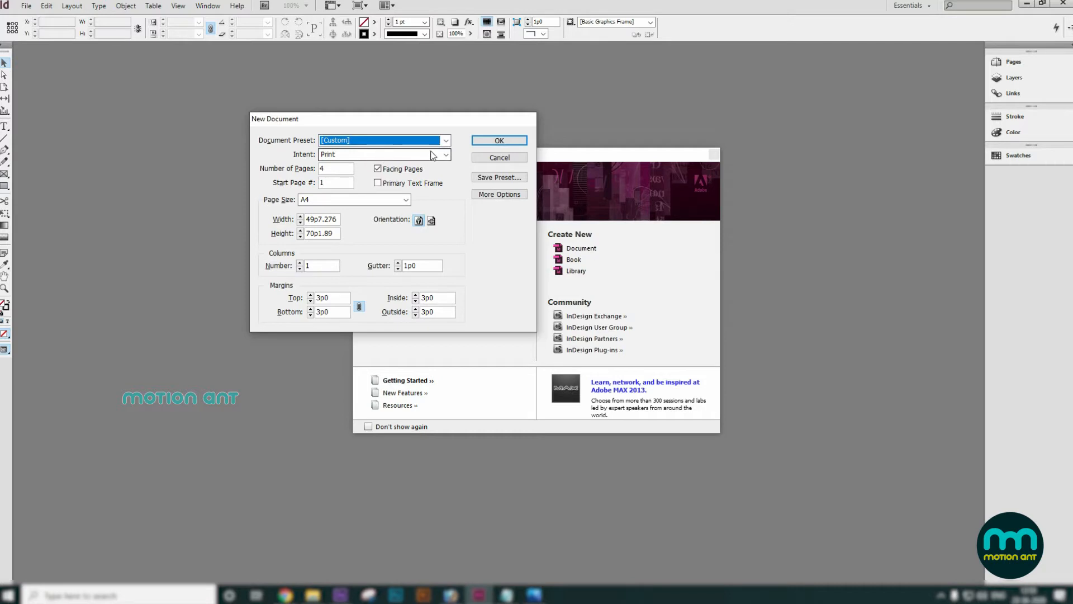
left_click(386, 154)
left_click(384, 165)
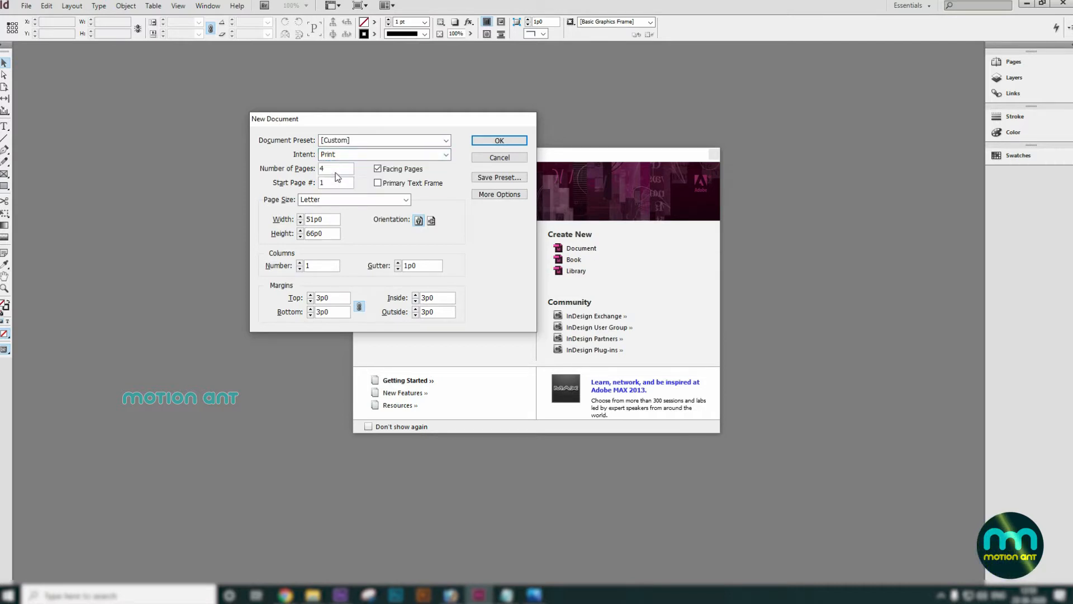
type("1")
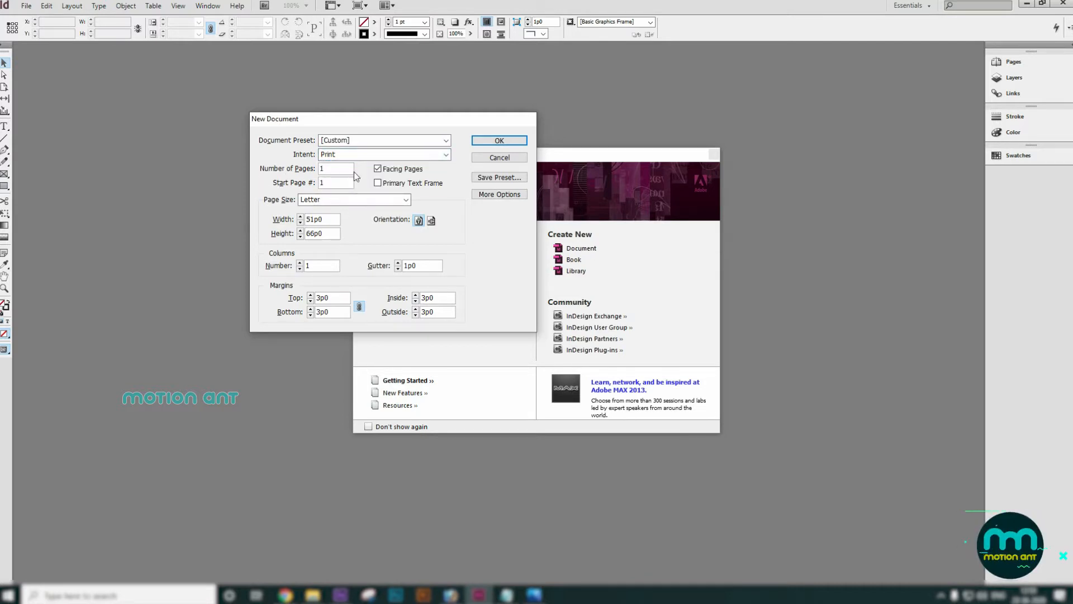
left_click(397, 203)
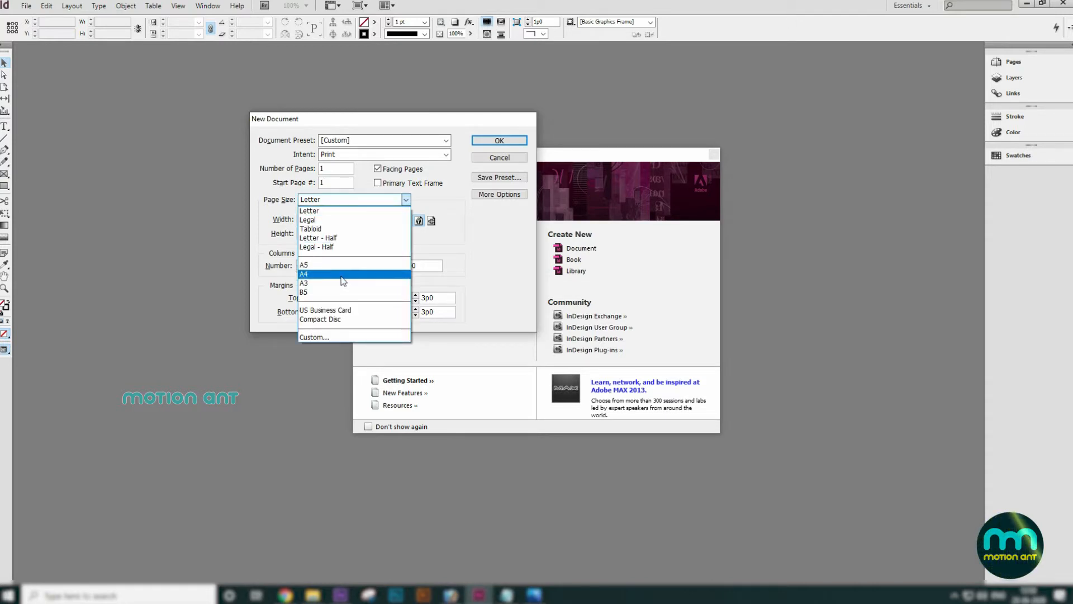
left_click(310, 274)
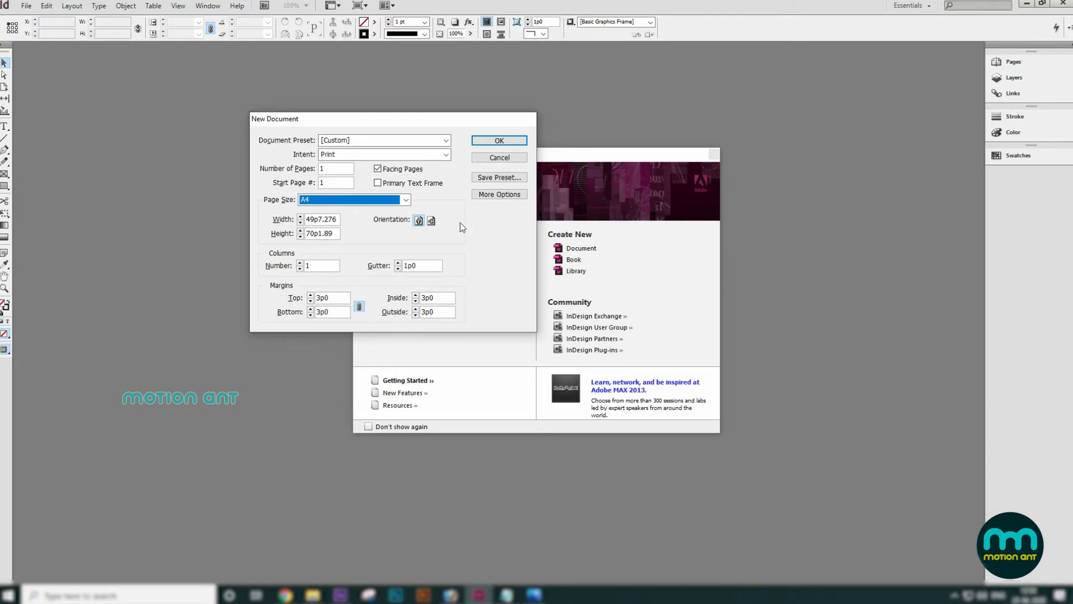
Step: Reveal the bleed and slug options and set a linked bleed of 5p0 on all four sides
left_click(496, 195)
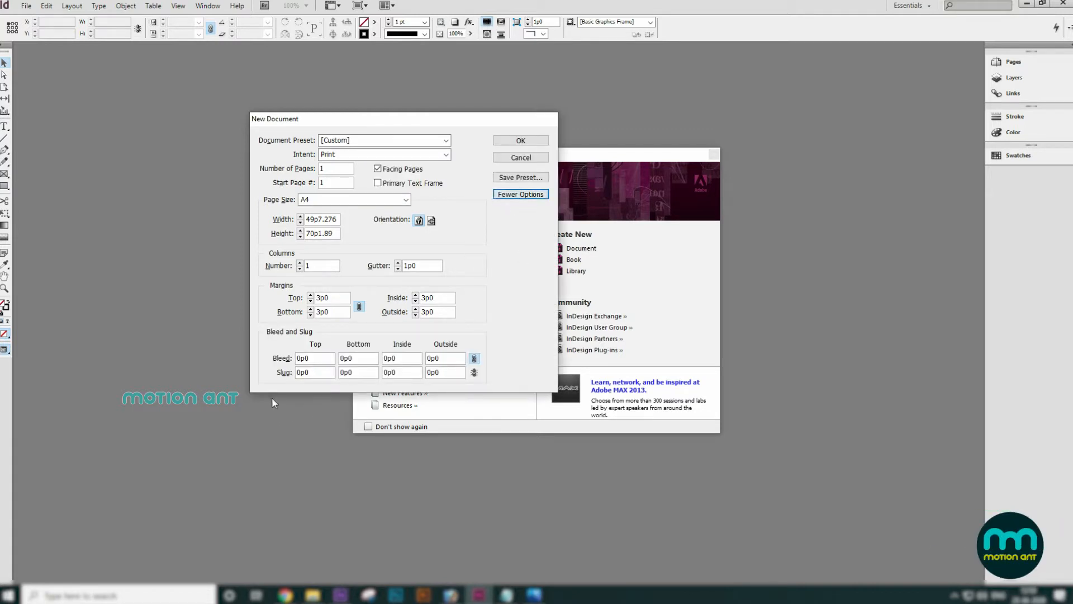
left_click(522, 196)
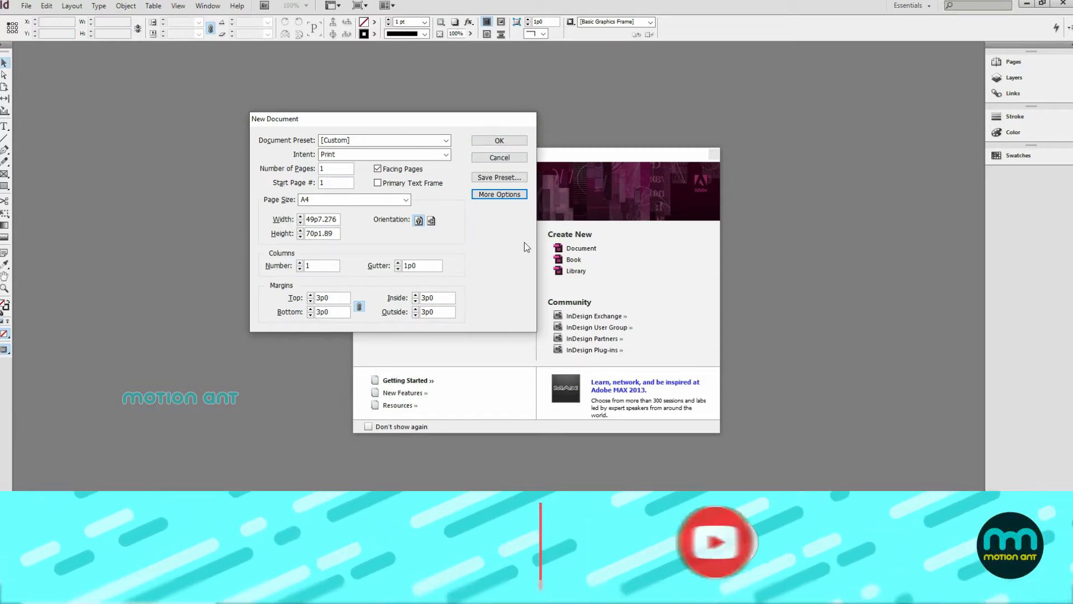
left_click(508, 195)
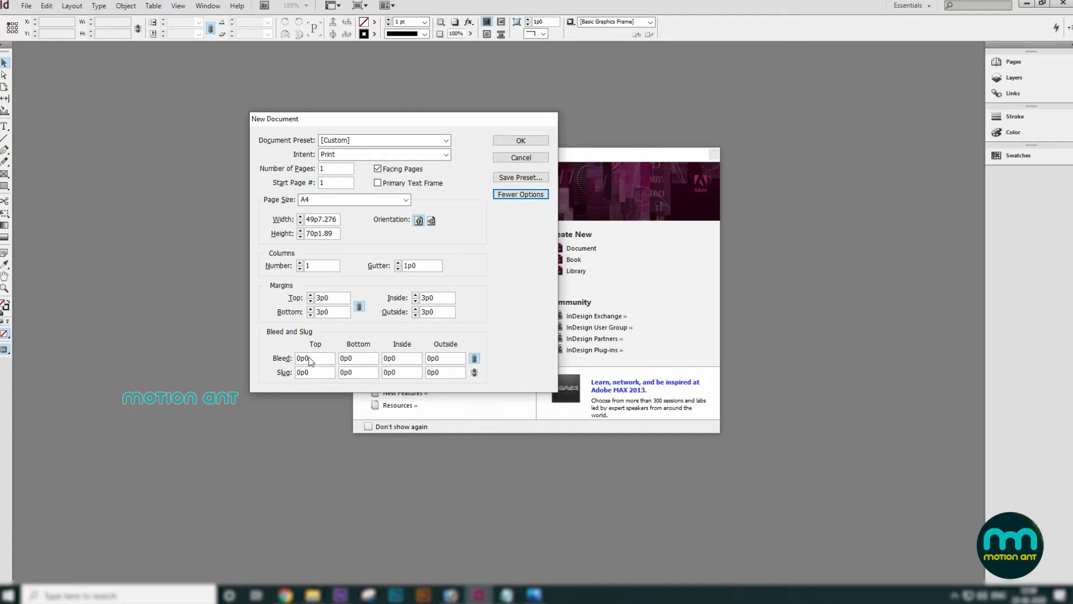
left_click_drag(302, 361, 291, 362)
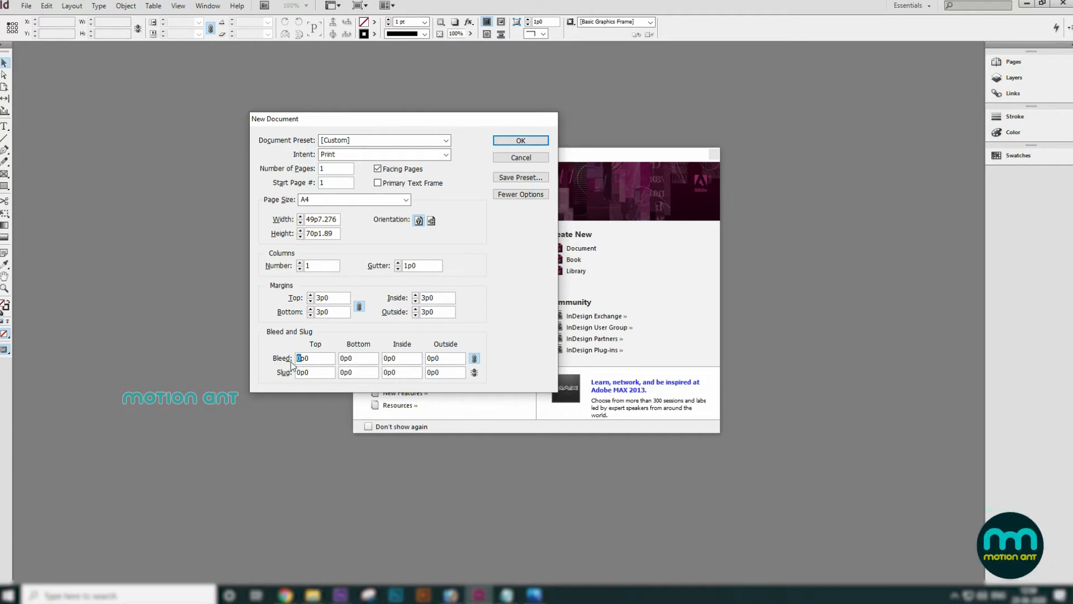
type("5")
left_click(474, 358)
left_click(474, 358)
left_click_drag(344, 363, 338, 364)
type("6")
left_click(475, 359)
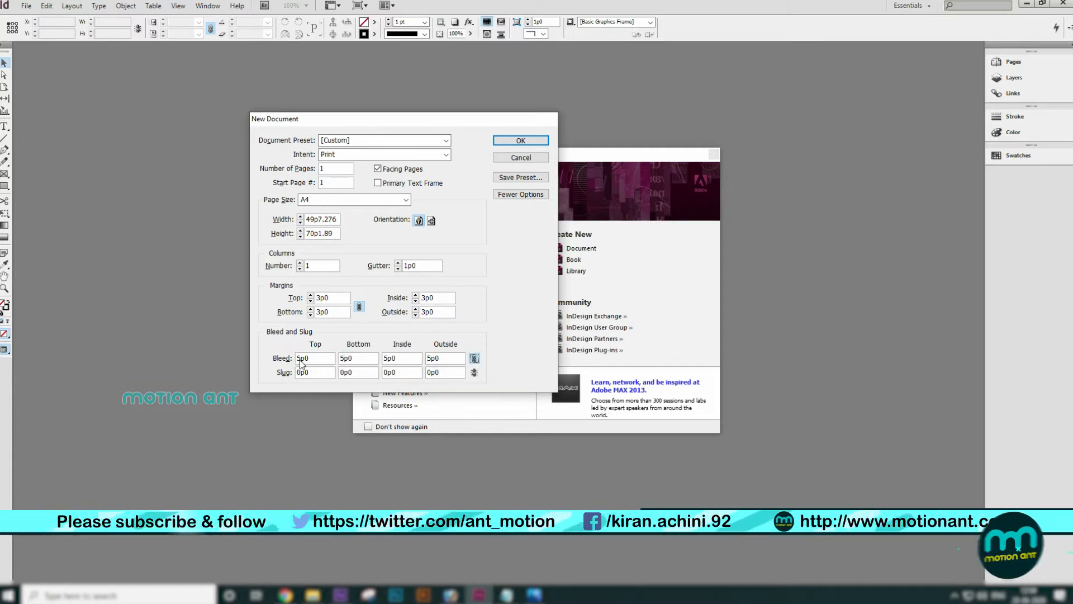
left_click_drag(301, 358, 280, 362)
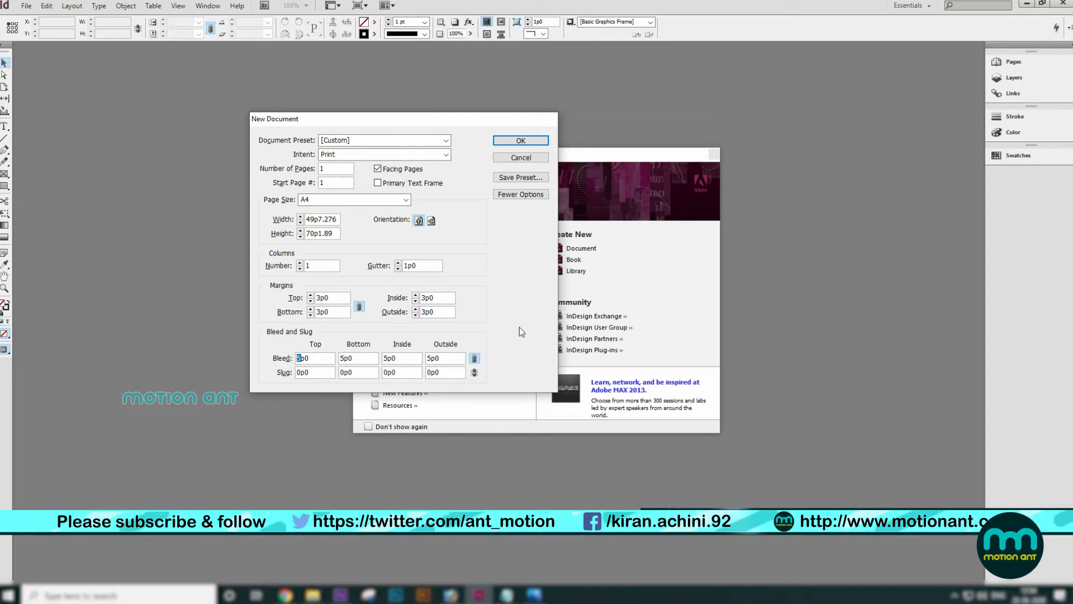
Step: Link the slug values, set the slug to 8p0 on all sides, and create the document
left_click_drag(299, 373, 290, 373)
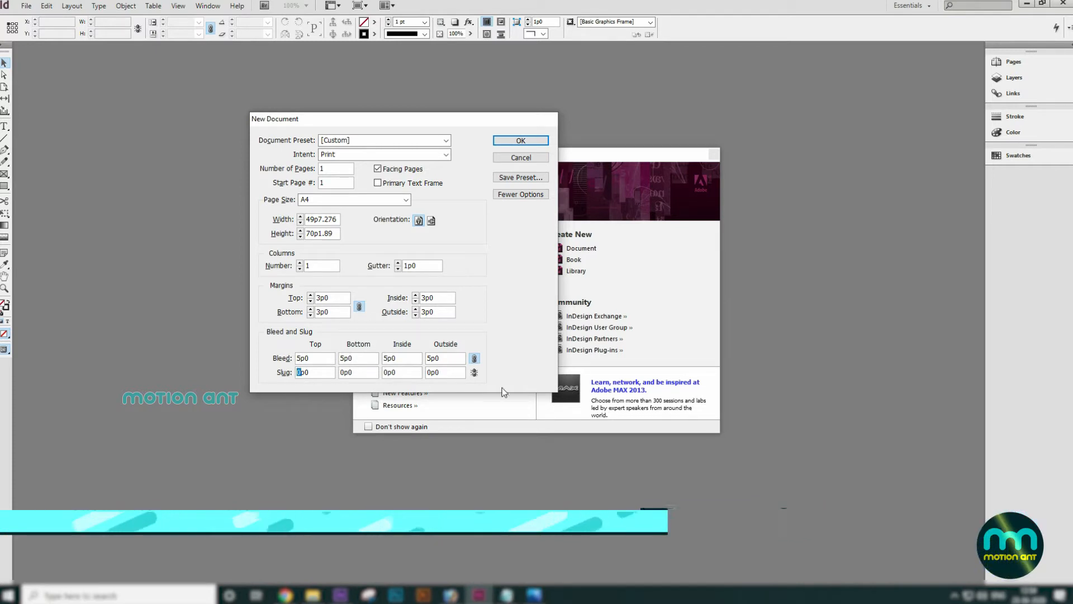
left_click(474, 372)
left_click_drag(302, 372, 280, 379)
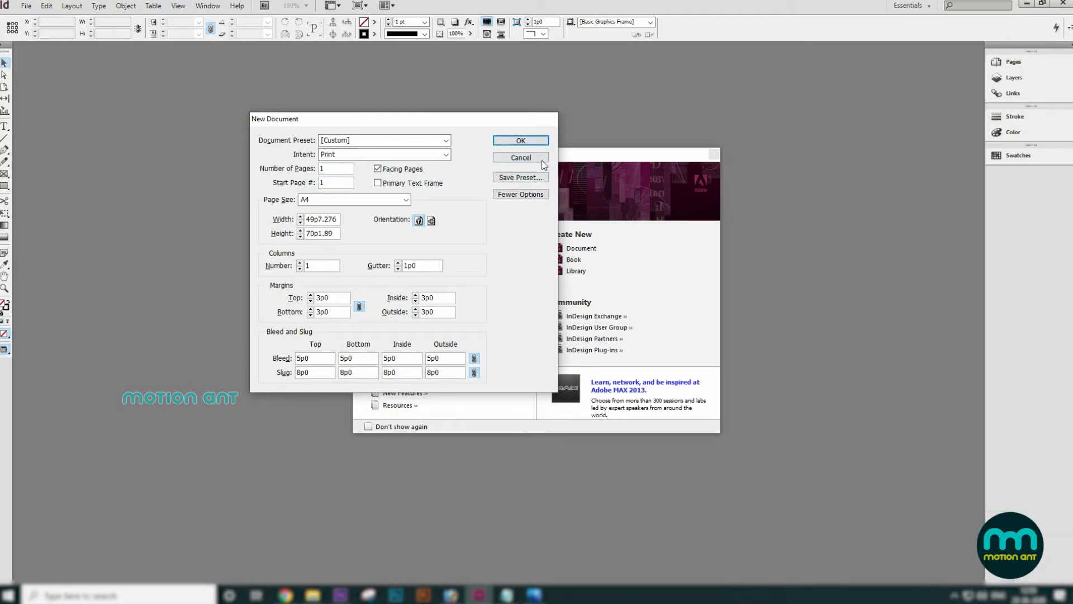
left_click(529, 141)
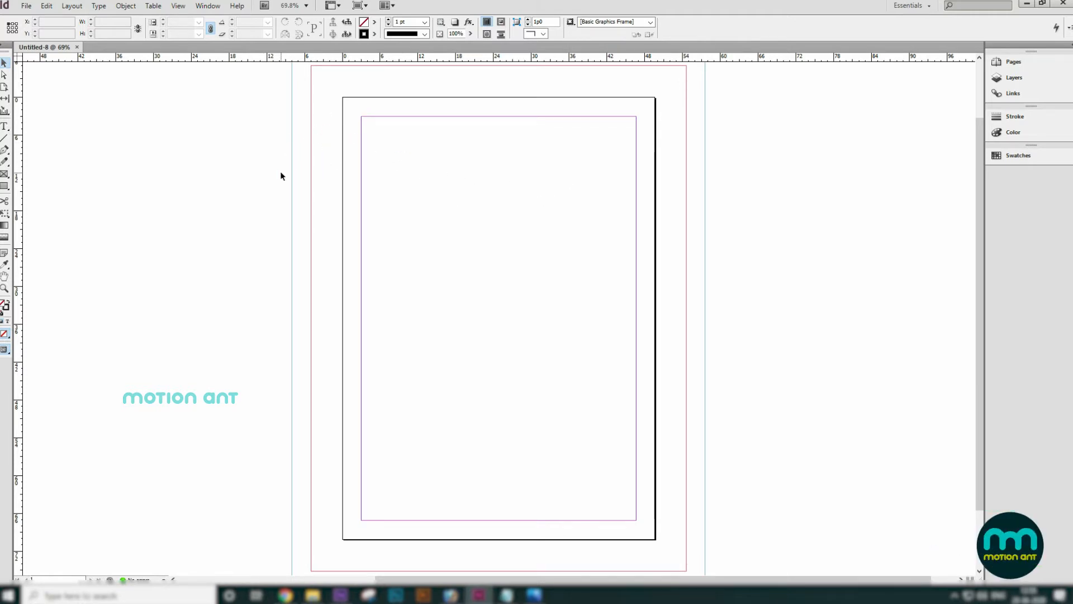
Step: Examine the reference diagrams of slug, bleed, trim and margins in Photos and Chrome, and return to InDesign
left_click(535, 595)
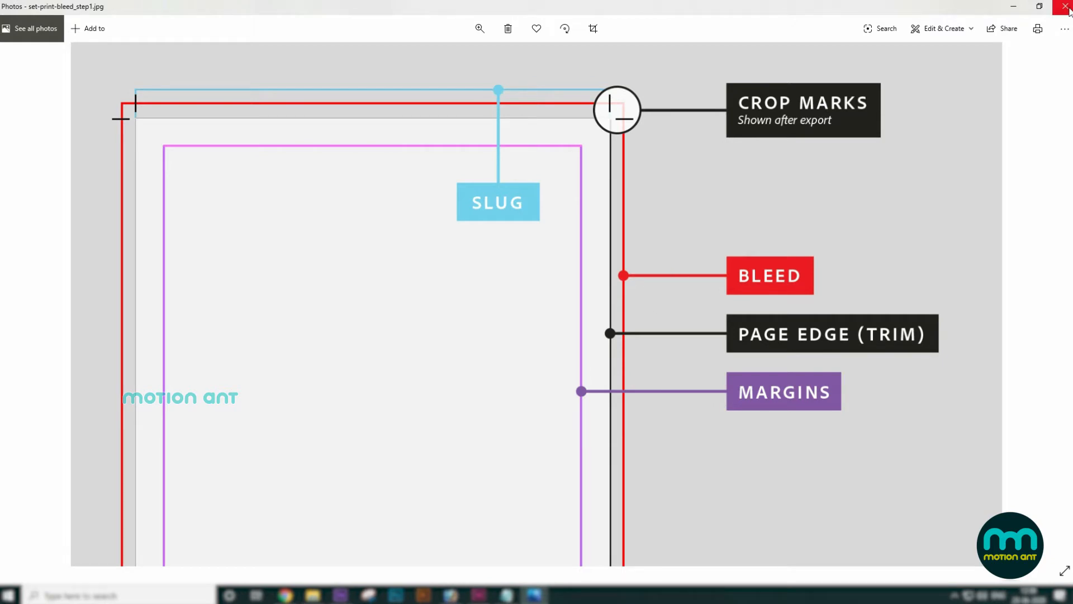
left_click(1014, 6)
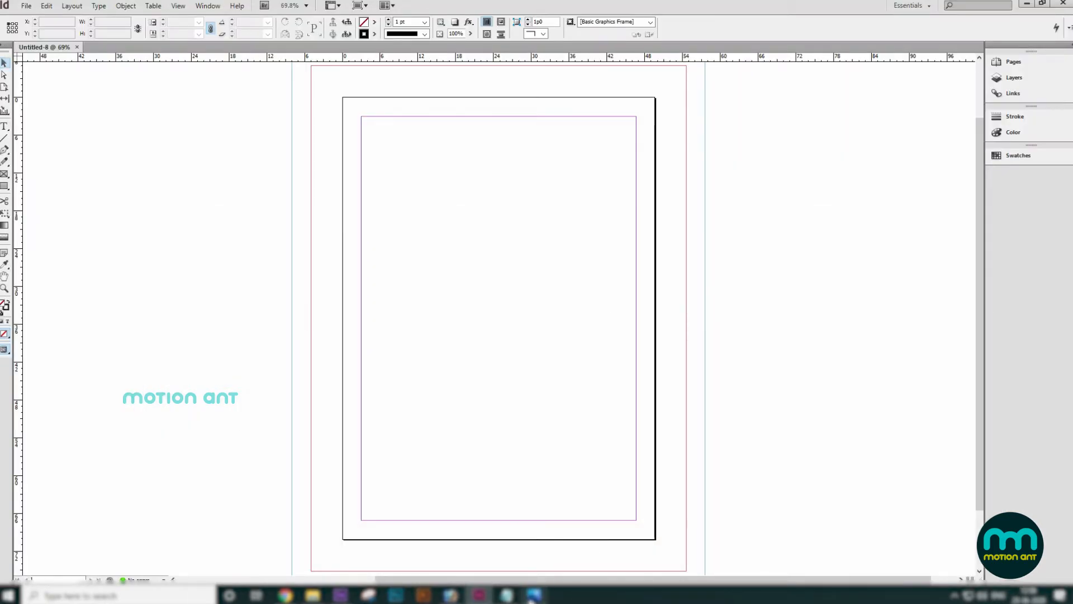
left_click(285, 595)
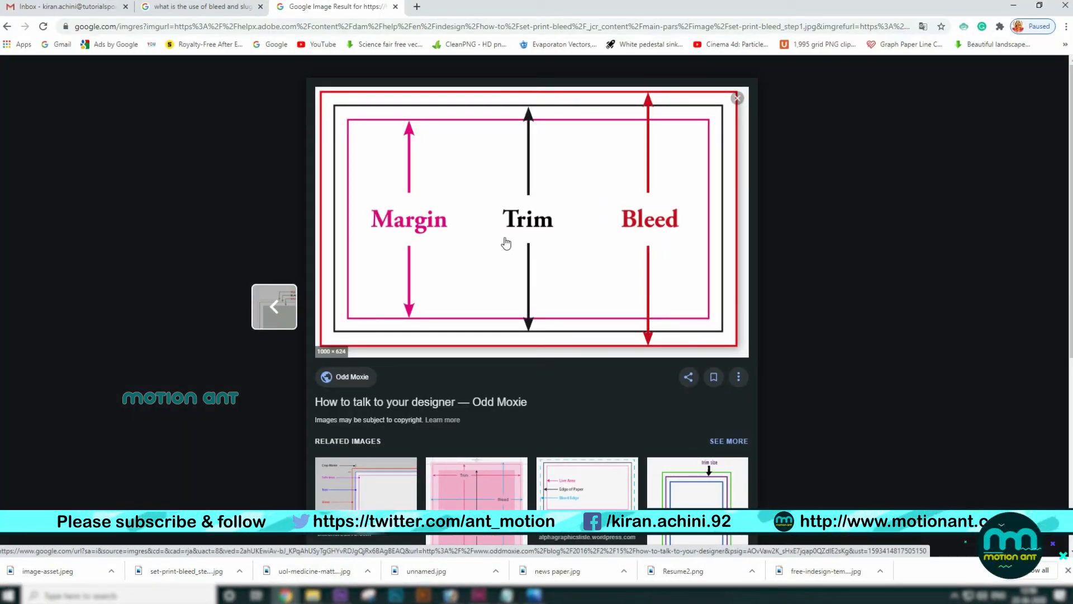
left_click(534, 596)
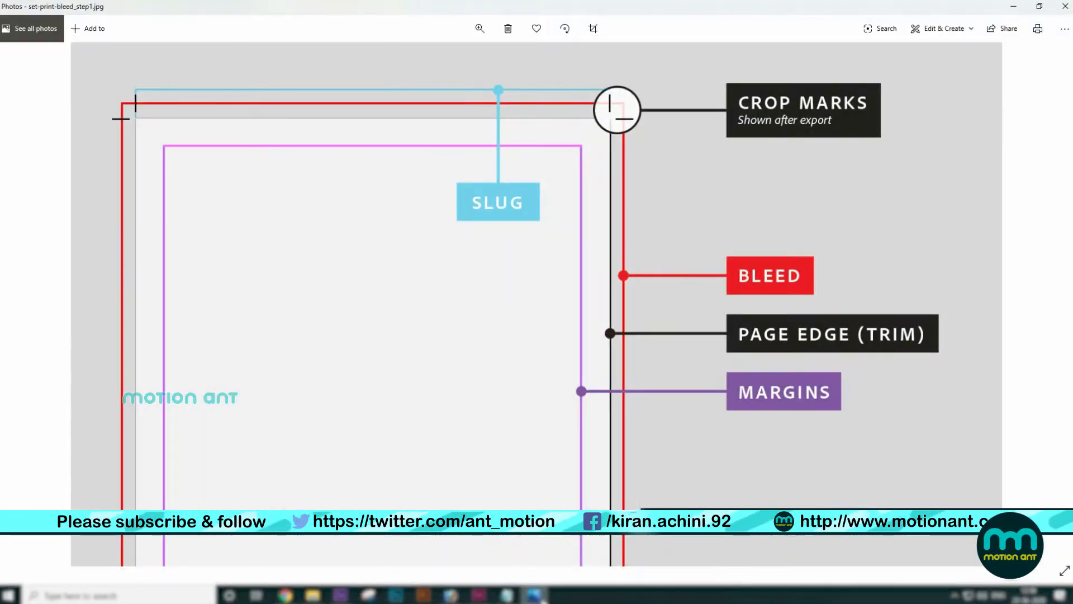
left_click(535, 595)
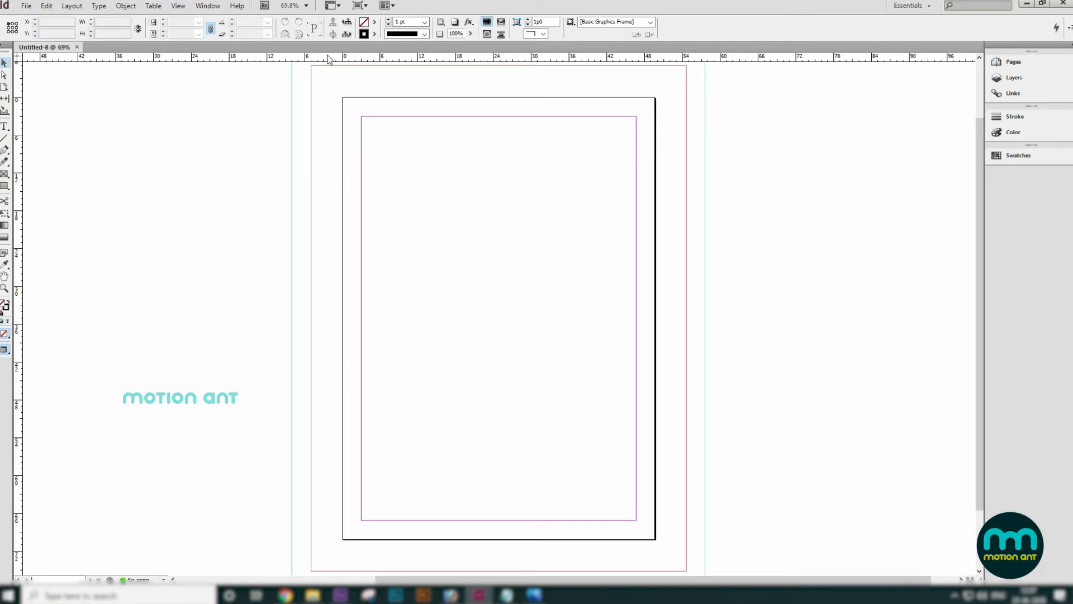
Step: Place a horizontal ruler guide across the upper part of the page at about 14p8 and lock the guides
left_click_drag(328, 56, 329, 190)
right_click(392, 190)
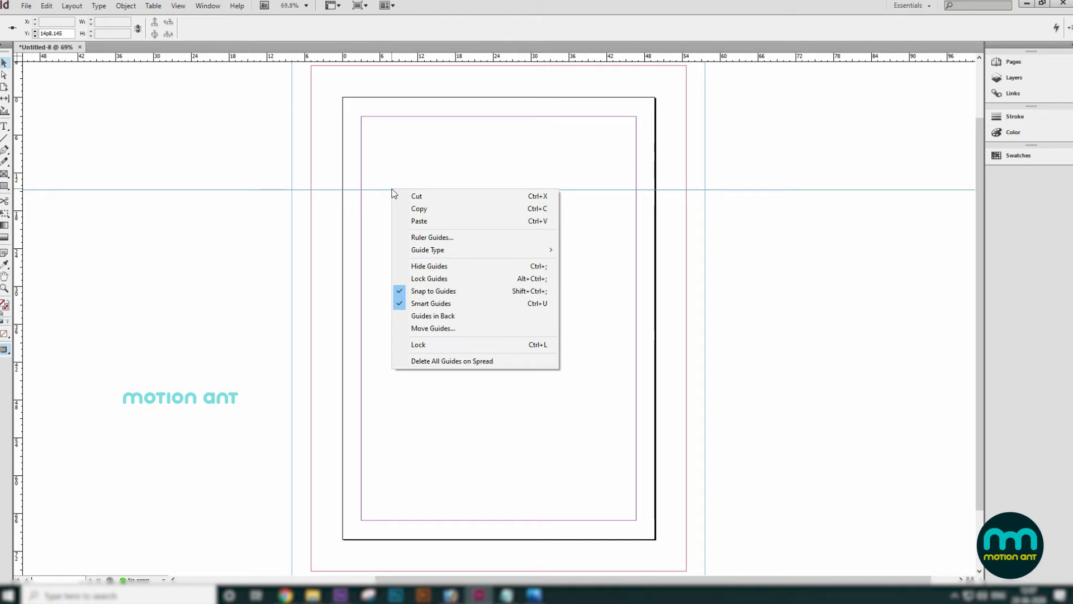
left_click(445, 279)
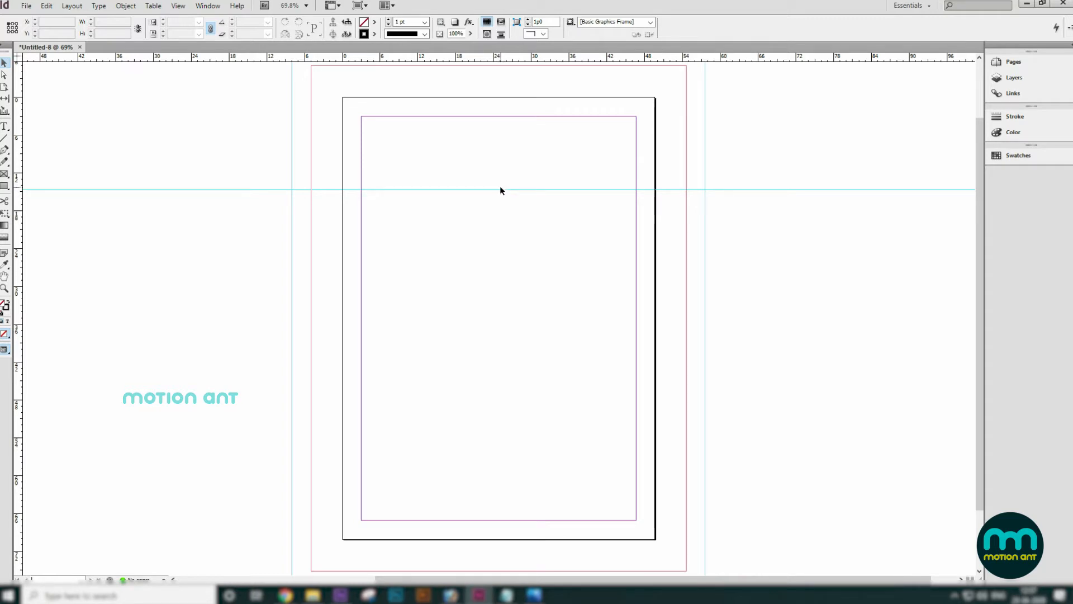
Step: Unlock the guides and remove the horizontal guide from the page
right_click(477, 192)
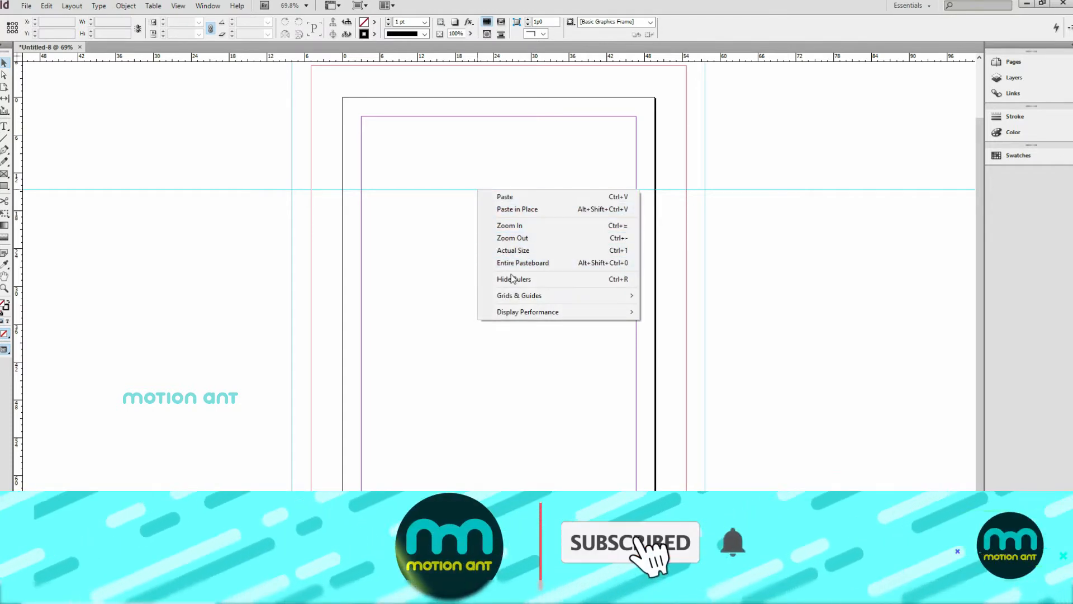
mouse_move(518, 294)
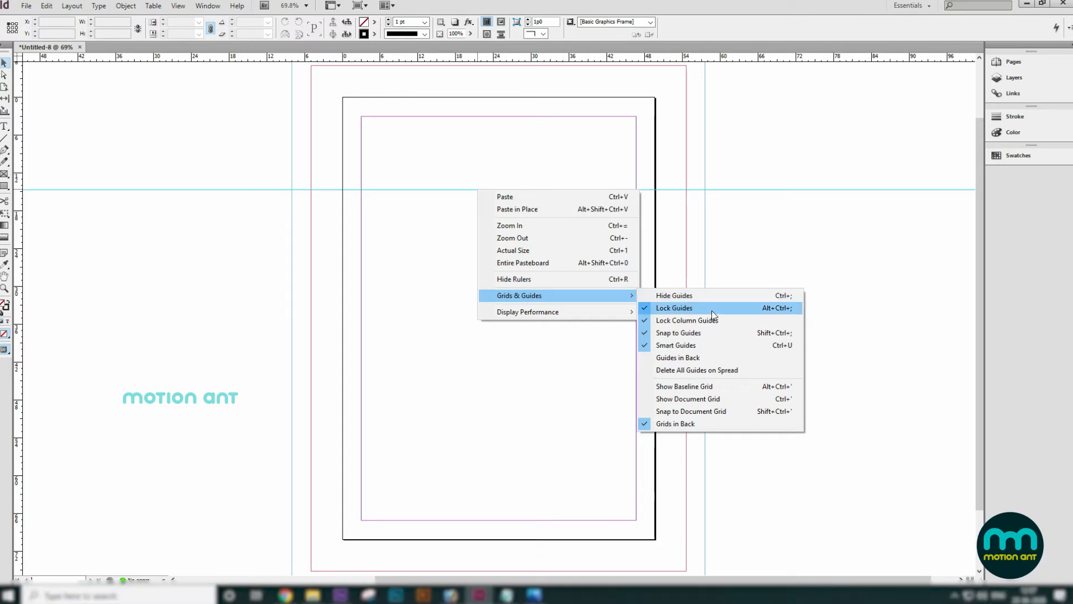
left_click(723, 309)
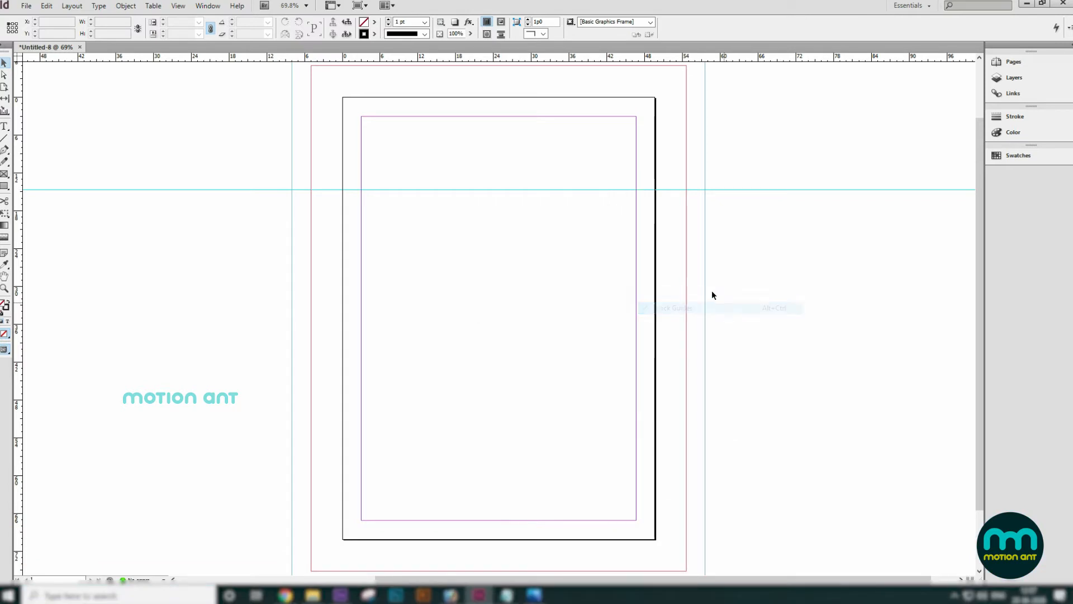
left_click(532, 190)
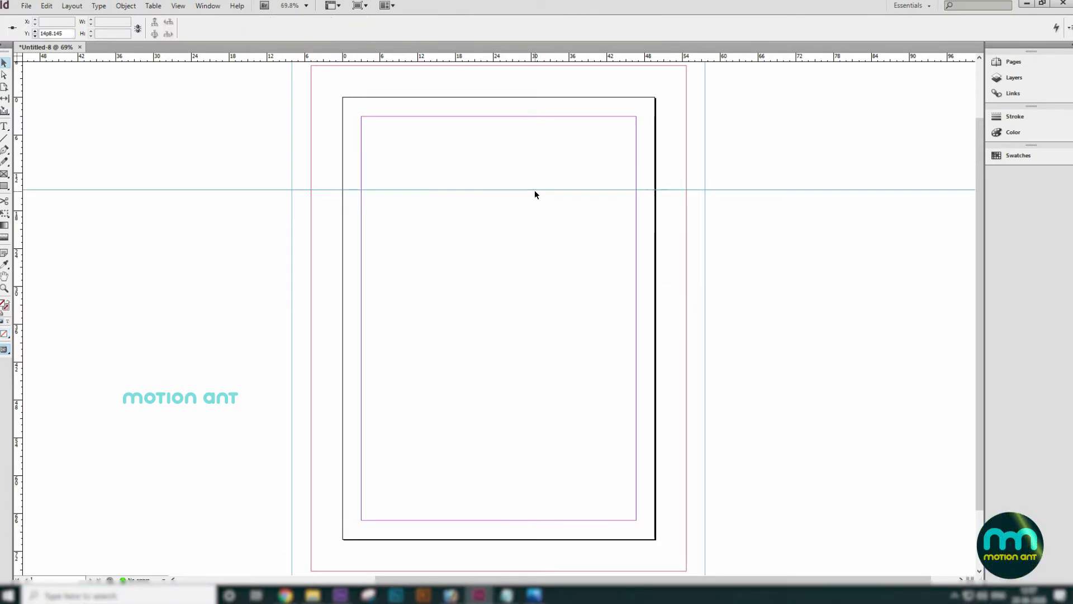
left_click_drag(525, 191, 517, 61)
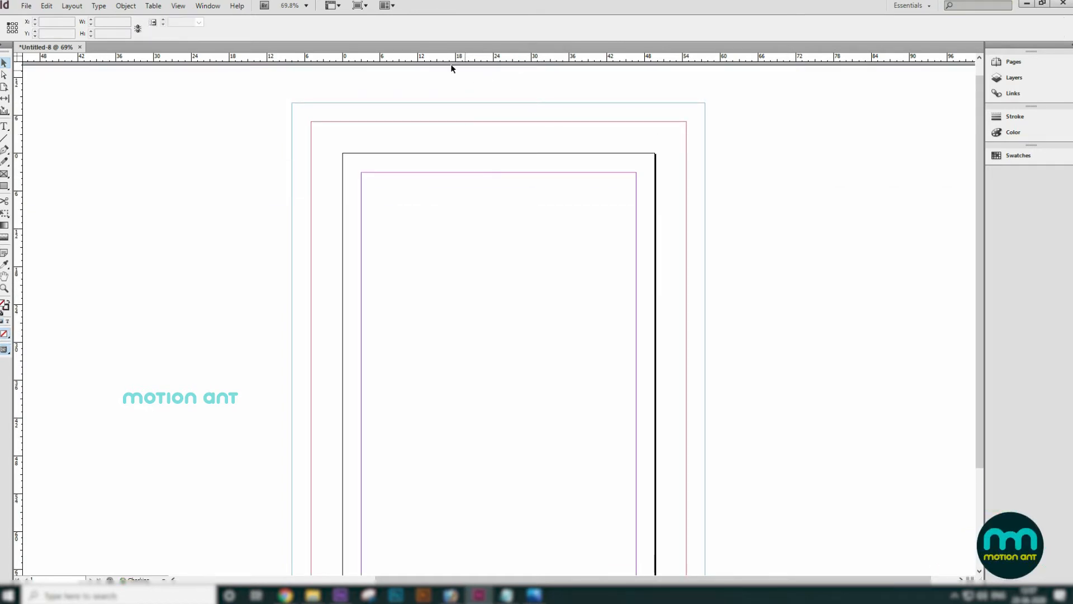
Step: Change the horizontal ruler units to inches and activate the Type tool
right_click(434, 58)
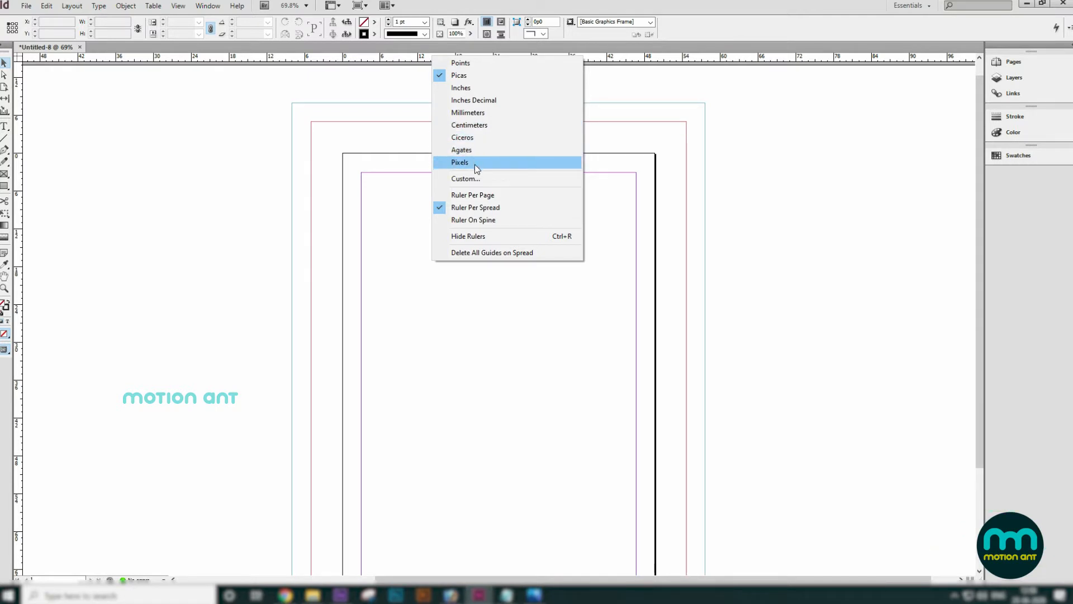
left_click(480, 89)
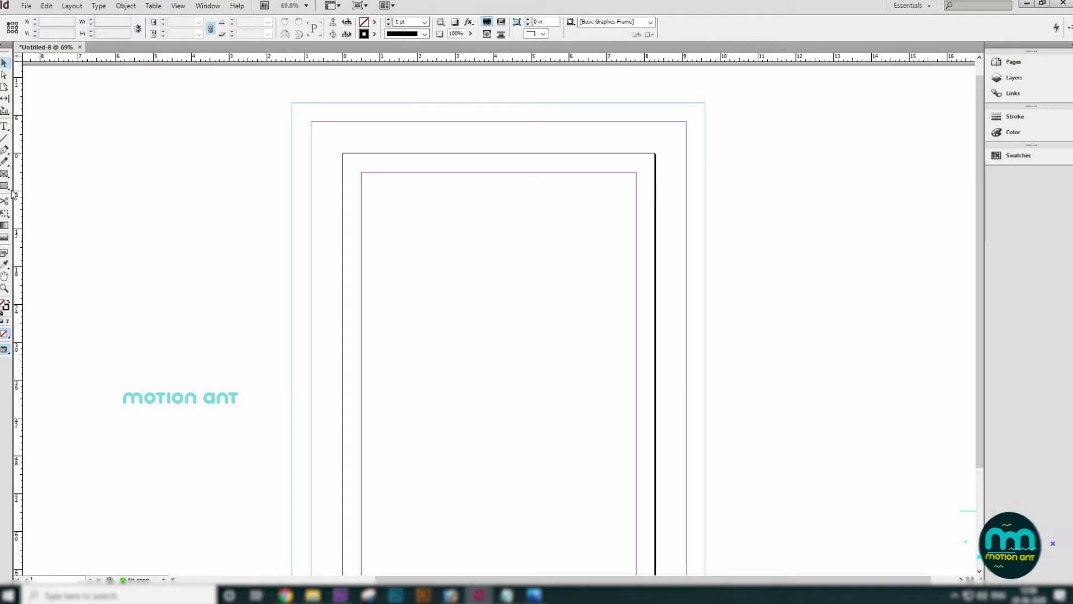
left_click(5, 127)
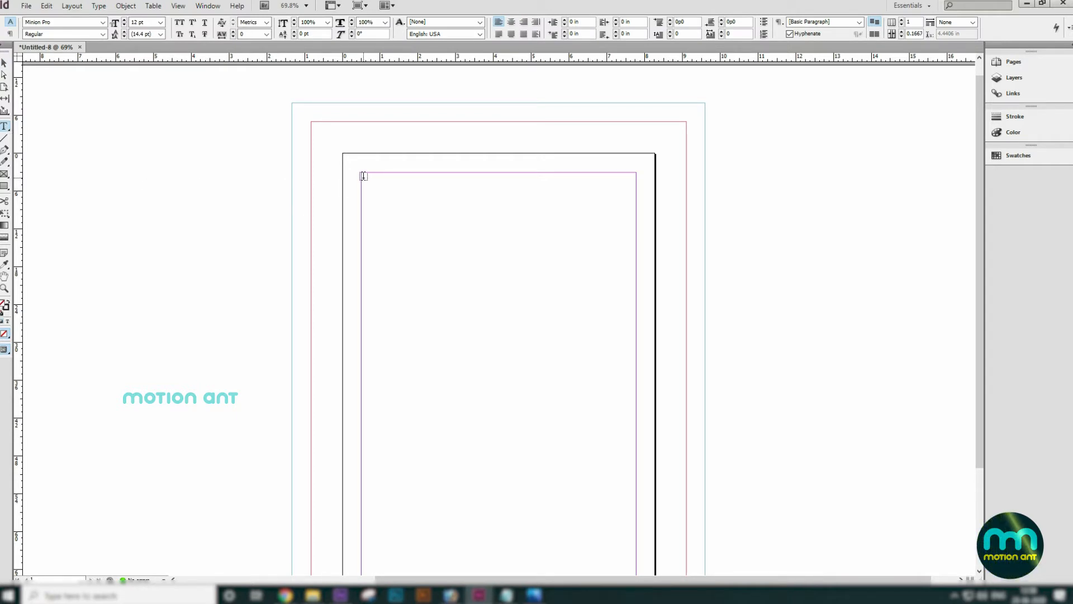
Step: Close the current document without saving and create a one-page A4 print document with the [Custom] preset
left_click(80, 46)
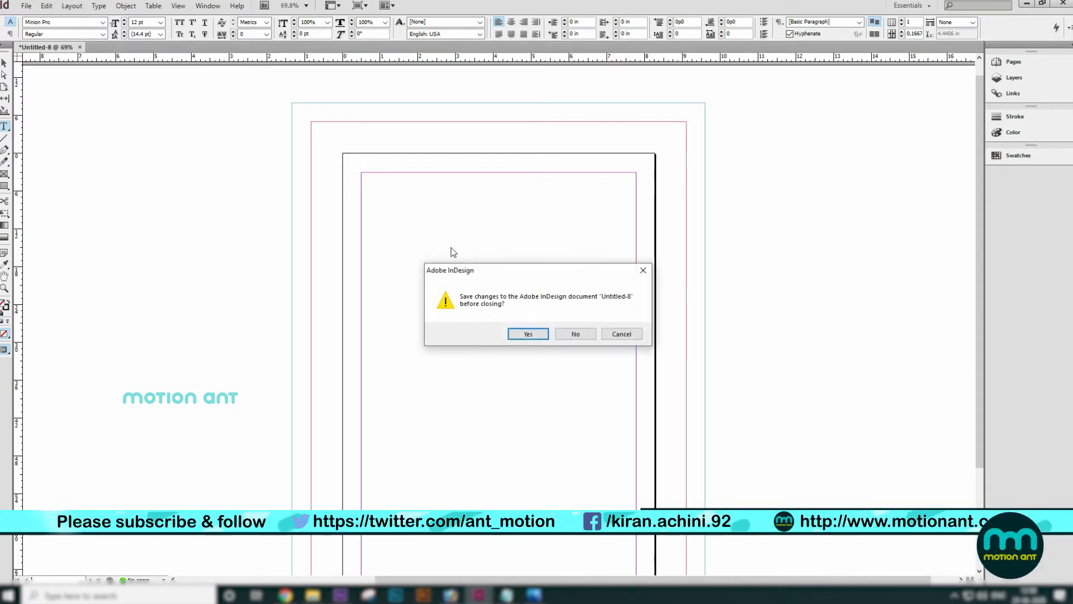
left_click(578, 335)
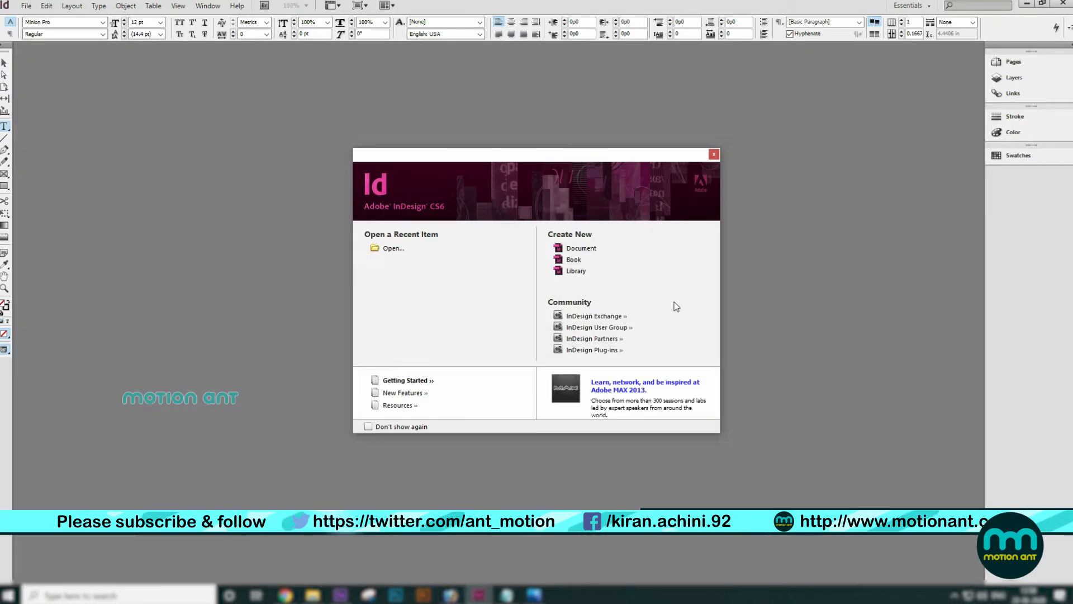
left_click(581, 247)
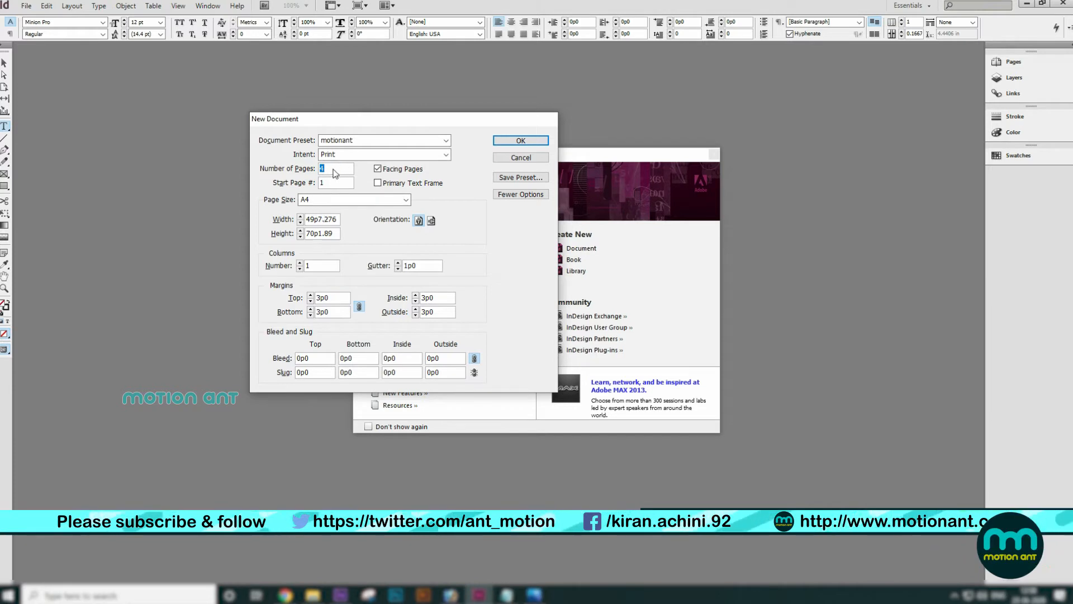
type("1")
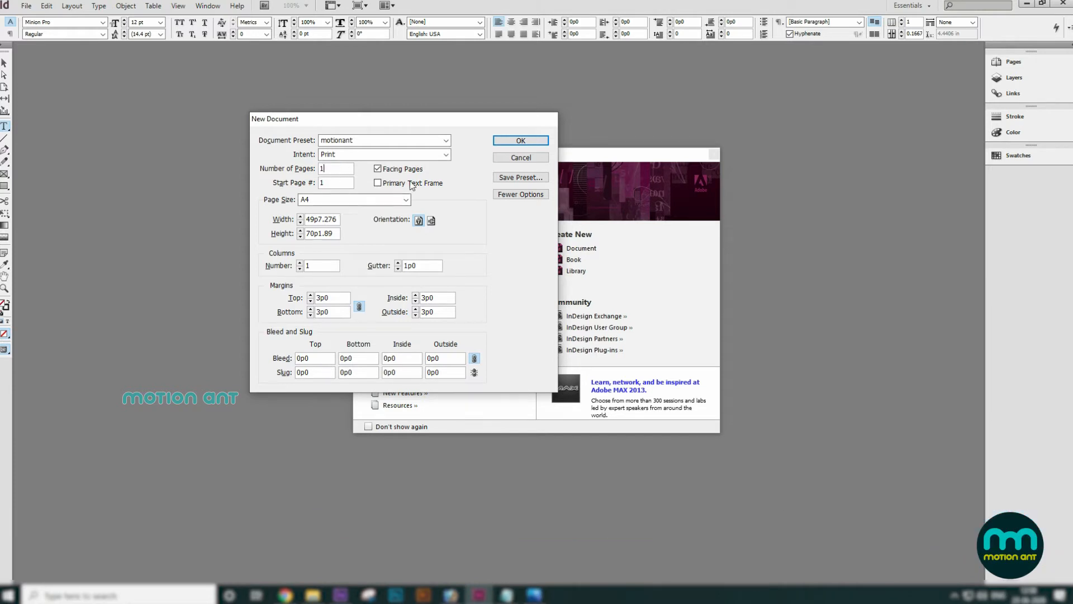
left_click(447, 142)
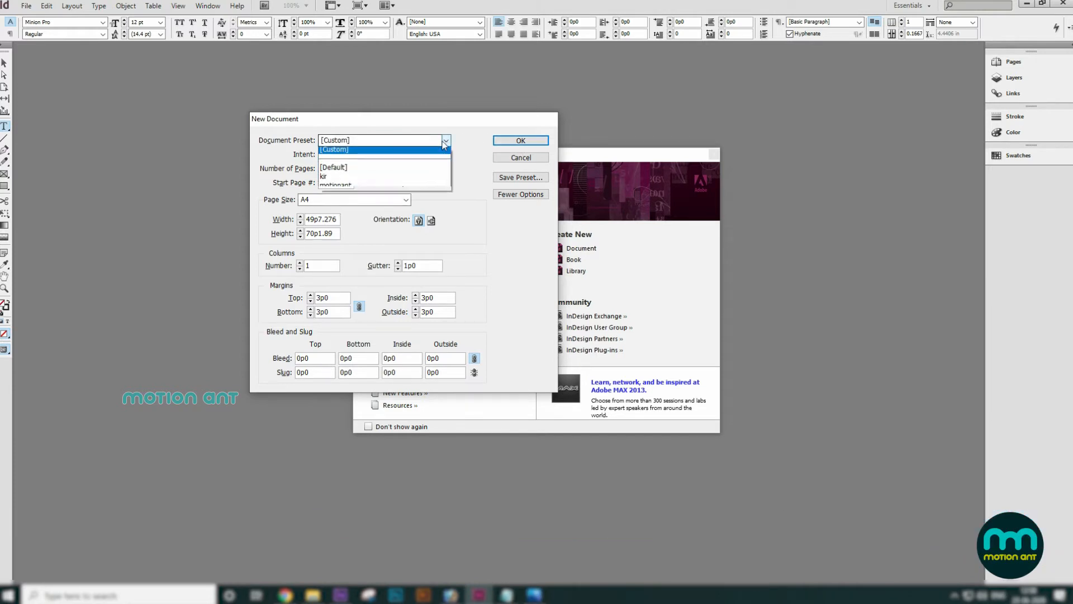
left_click(374, 154)
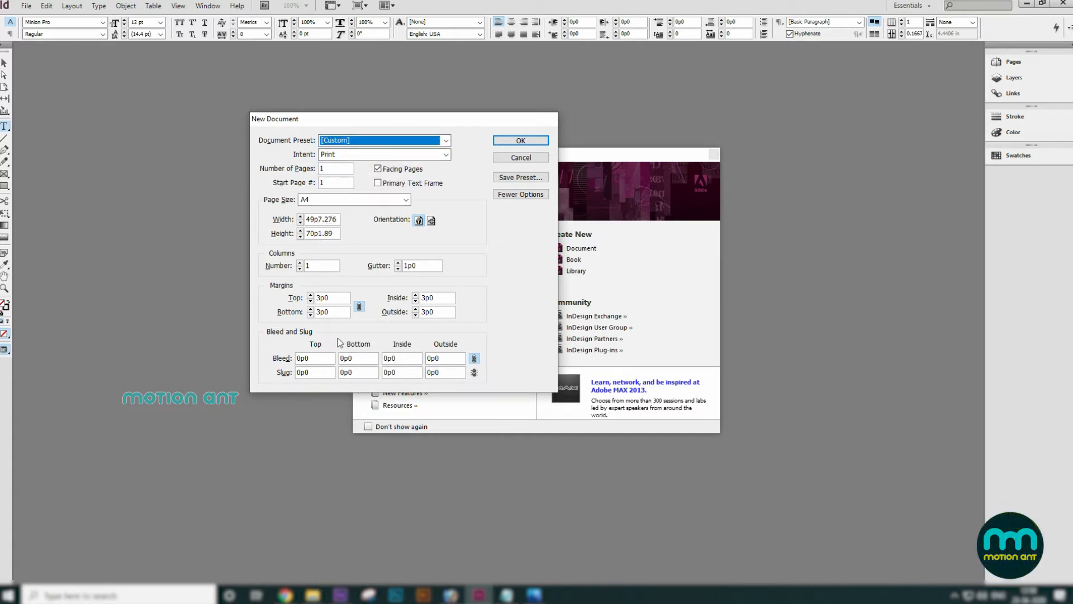
left_click(532, 140)
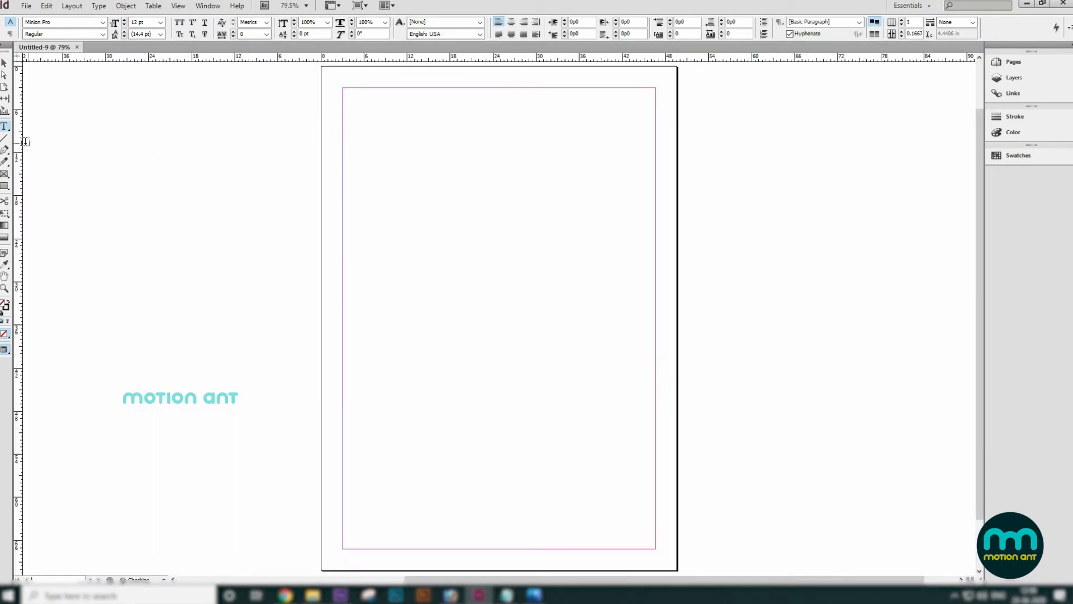
Step: Draw a text frame about 44p7 wide and 17p1 high across the page's upper part, enter filler letters and clear them
left_click_drag(342, 92, 662, 216)
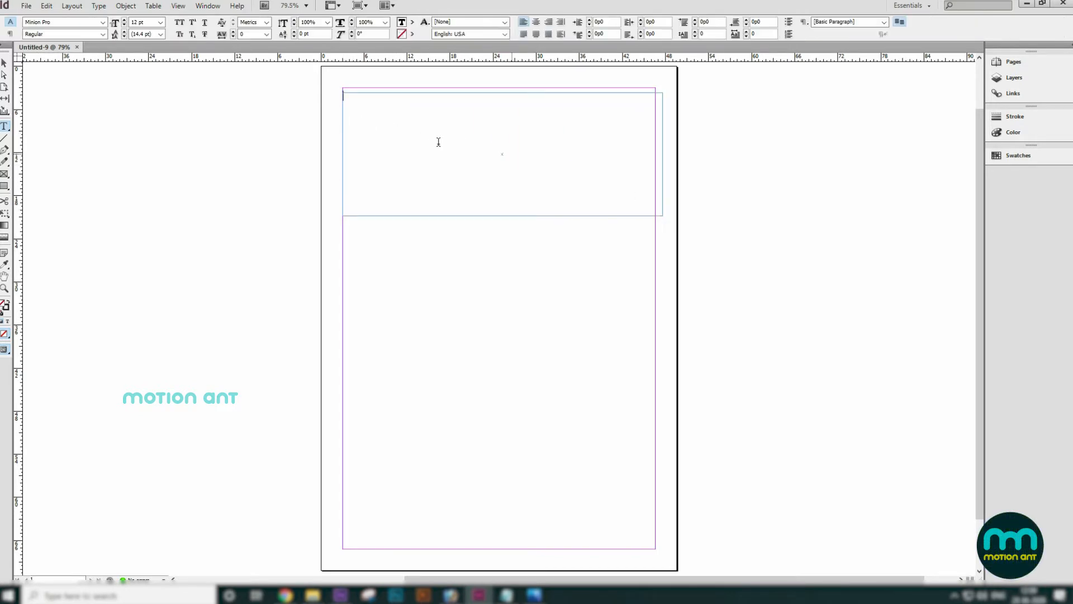
type("dfdsfsd")
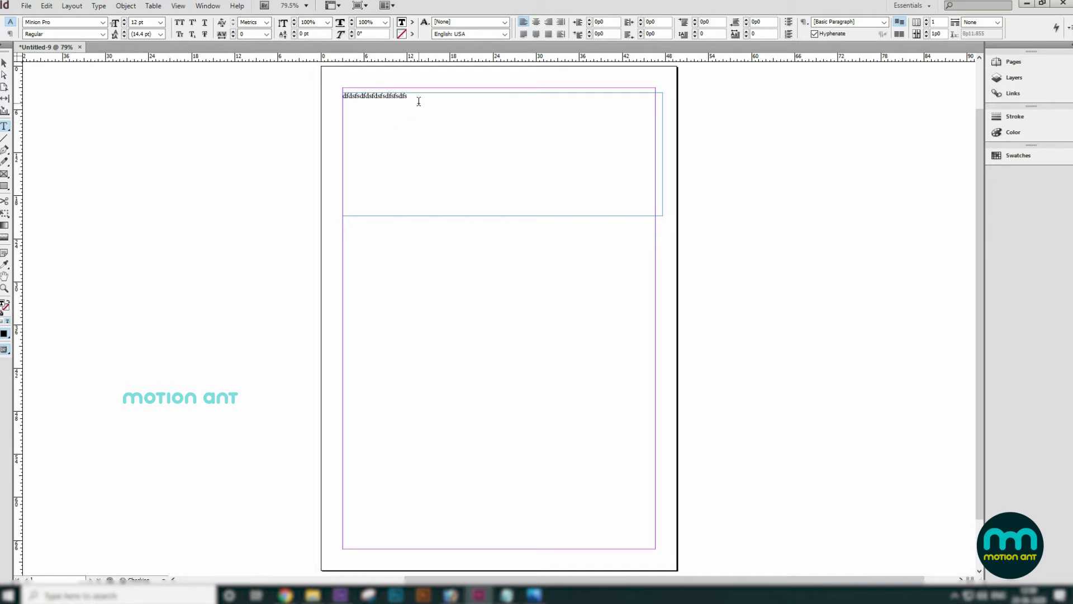
type("fdsfsdfsfsdfs")
key("ctrl+a")
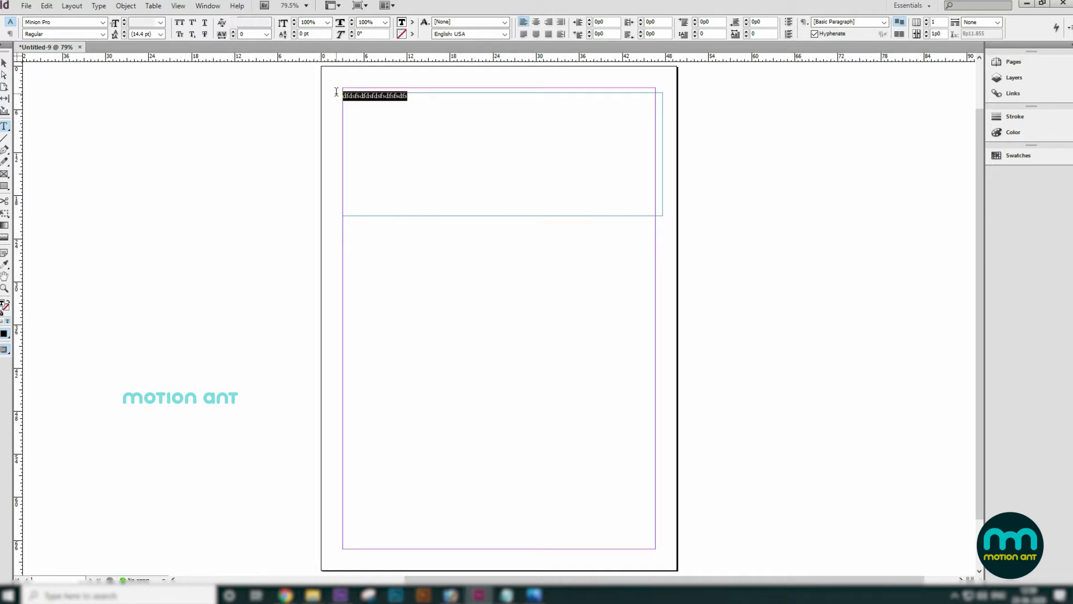
key("BackSpace")
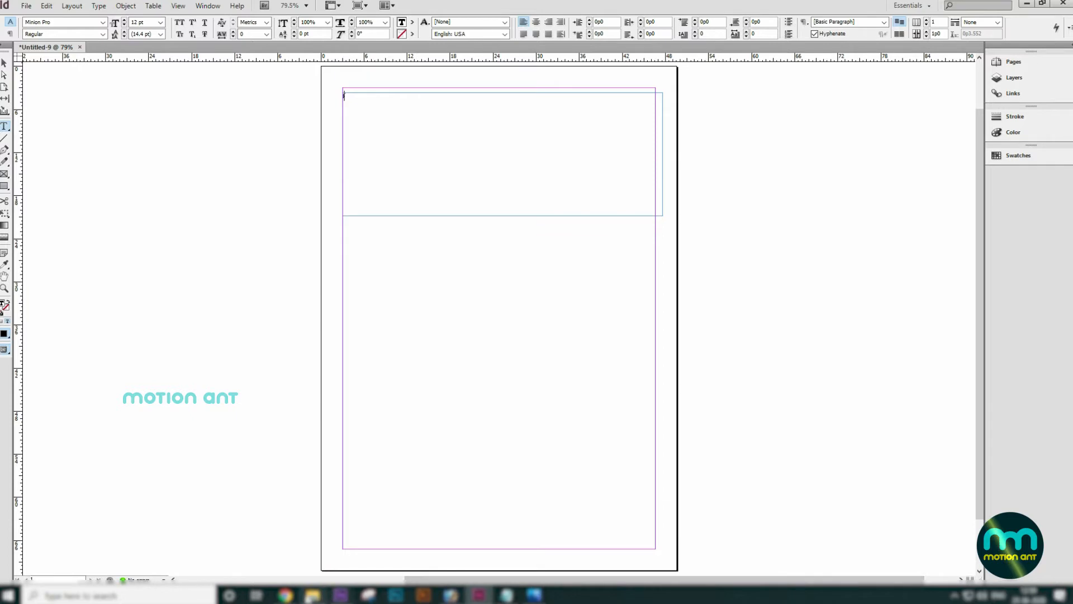
Step: Copy the text from Dummy Text.txt through the Adobe InCopy sentence and paste it into the empty InDesign text frame
left_click(313, 594)
double_click(375, 95)
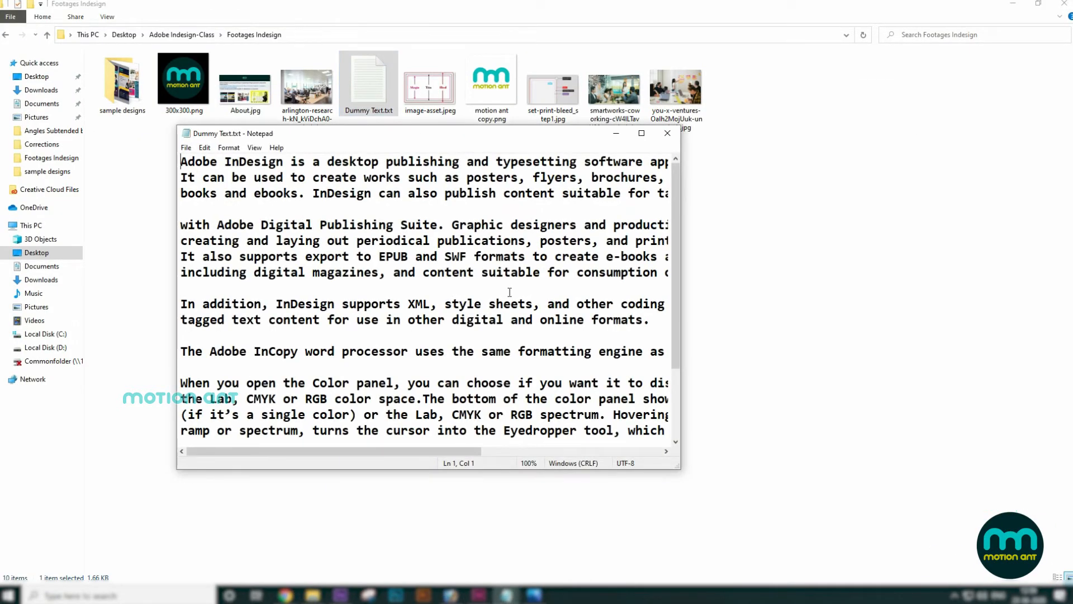
left_click(641, 133)
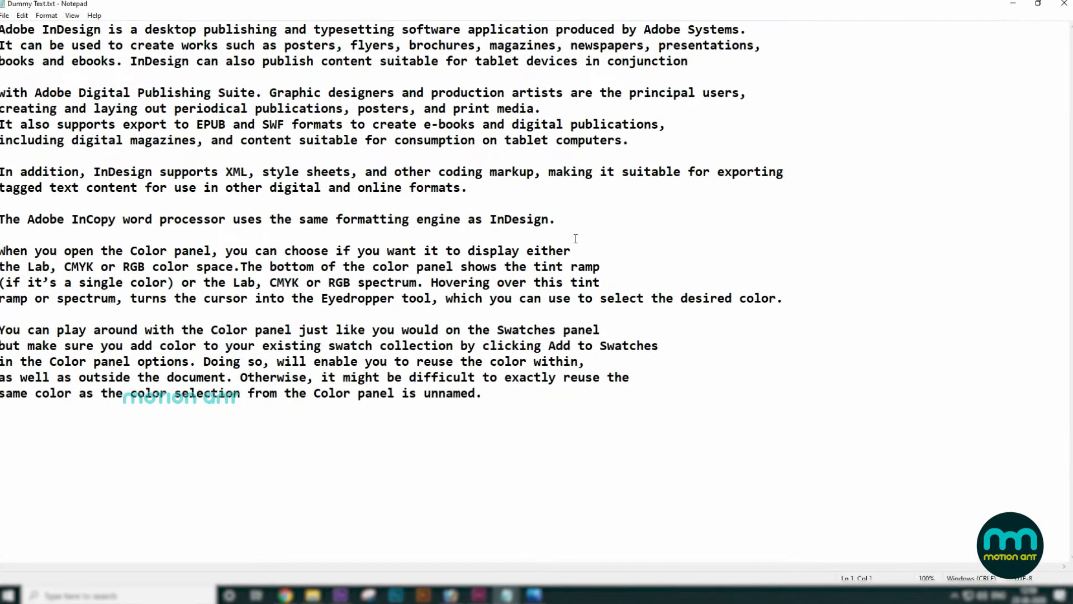
left_click_drag(556, 221, 1, 28)
key("ctrl+c")
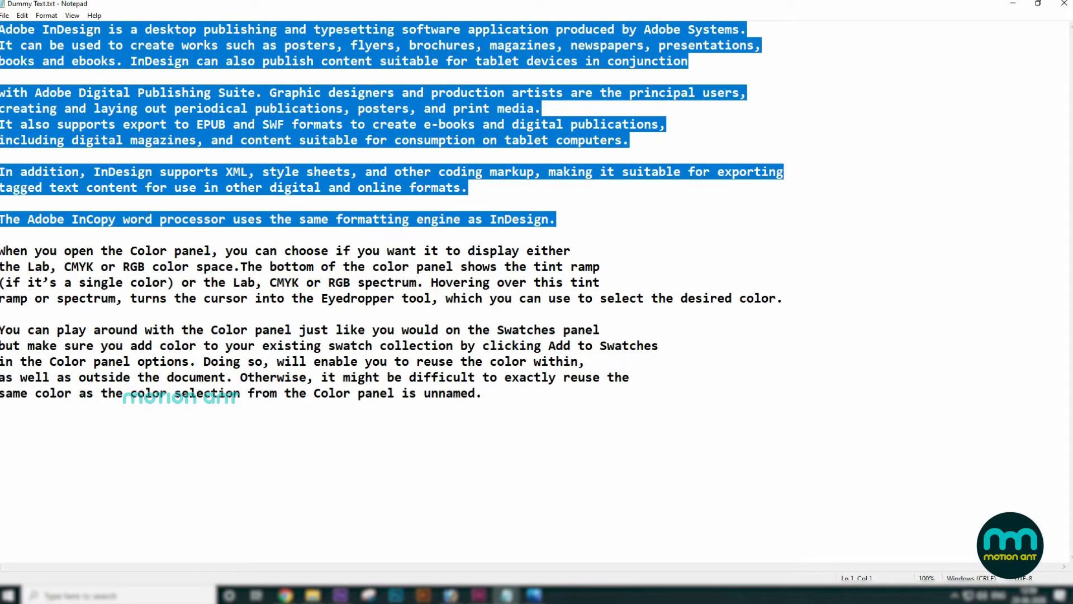
left_click(1013, 3)
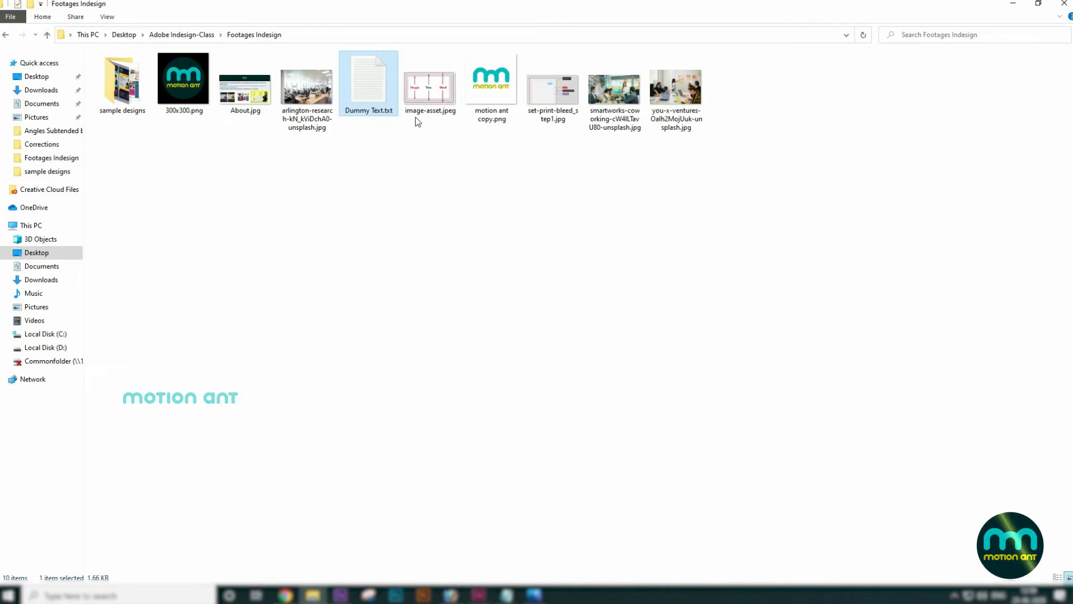
left_click(479, 595)
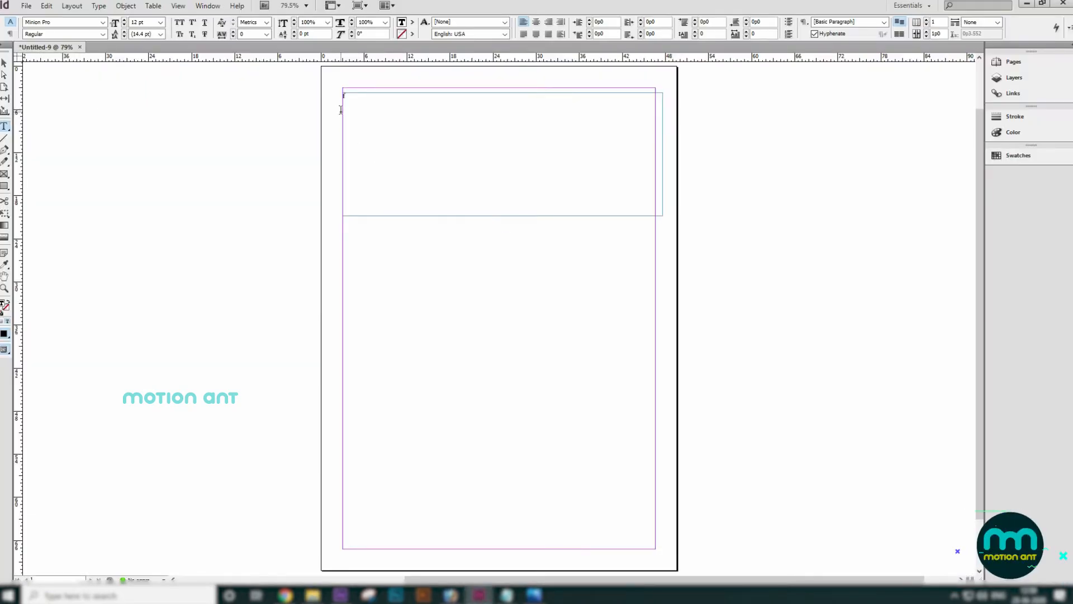
key("ctrl+v")
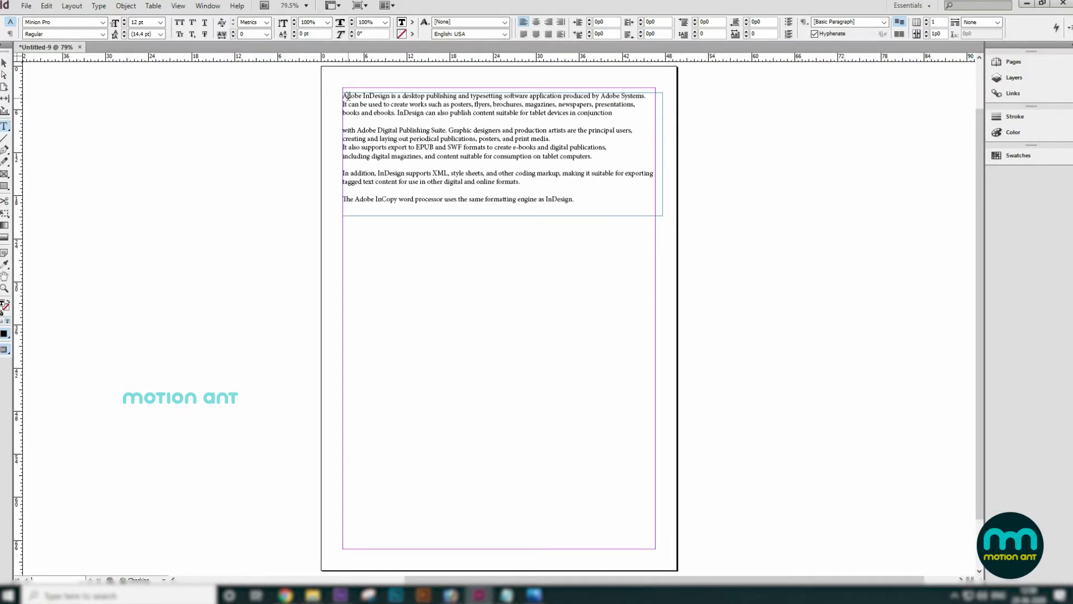
Step: Align the text frame with the upper-left margin corner and shrink it to about 37p4 wide and 14p3 high
left_click(4, 64)
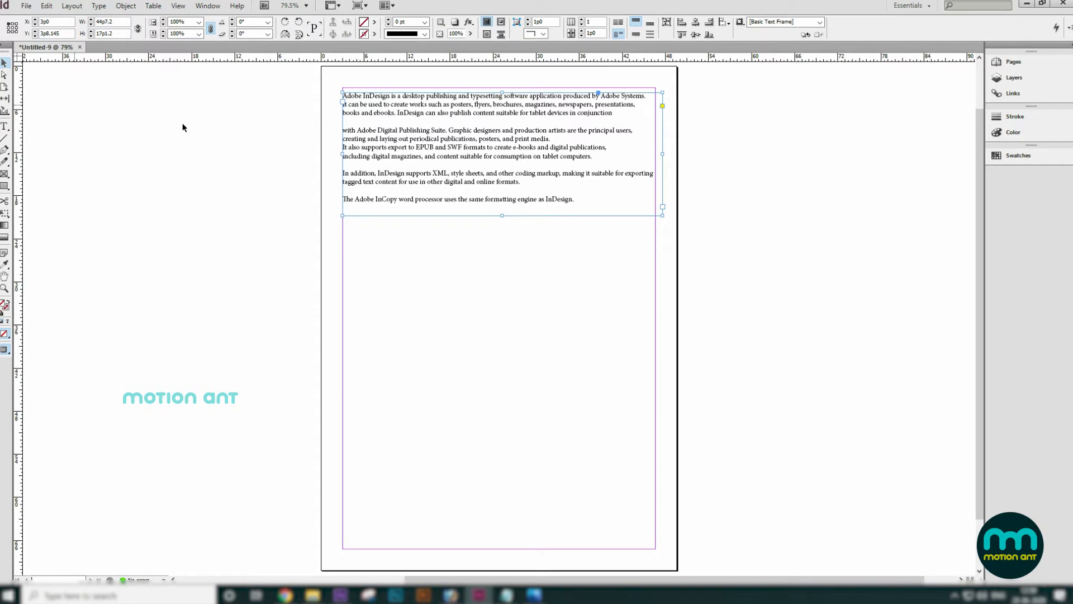
mouse_move(553, 142)
left_mouse_down()
mouse_move(528, 144)
mouse_move(536, 135)
left_mouse_up()
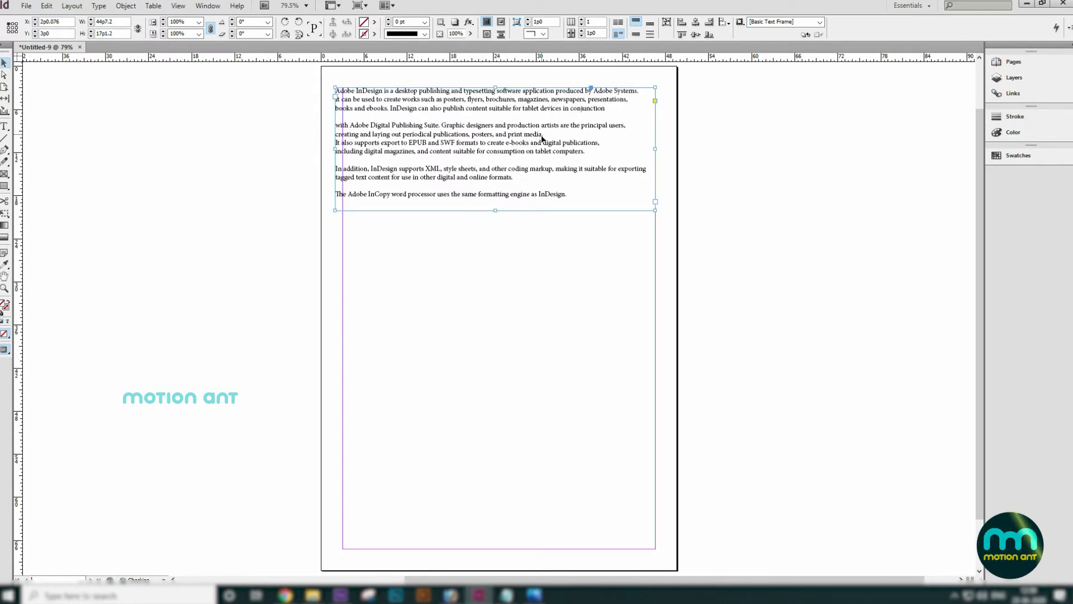
left_click_drag(655, 150, 641, 149)
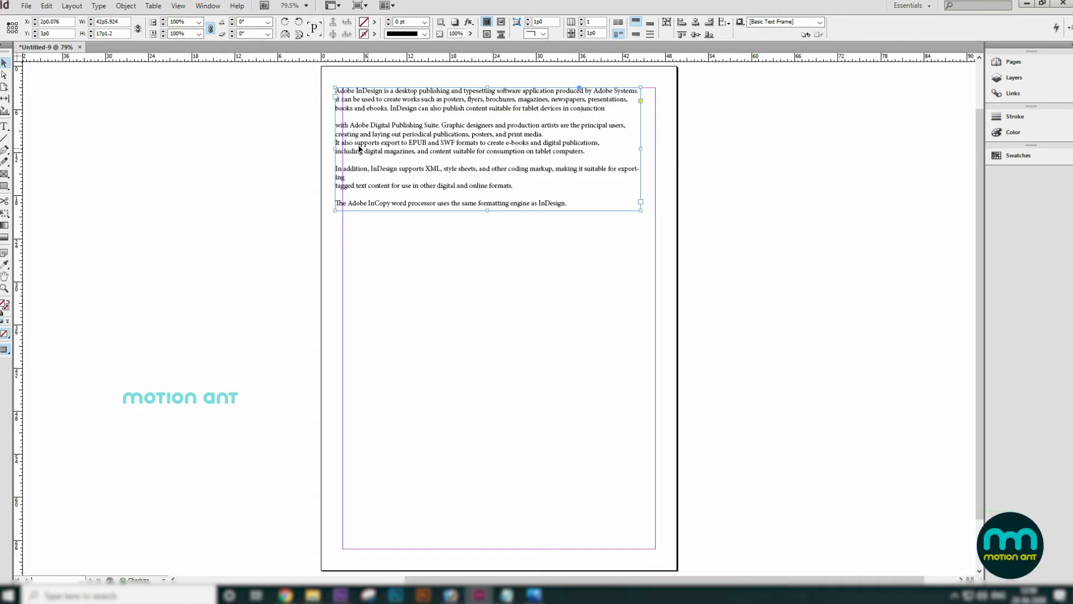
left_click_drag(337, 148, 372, 149)
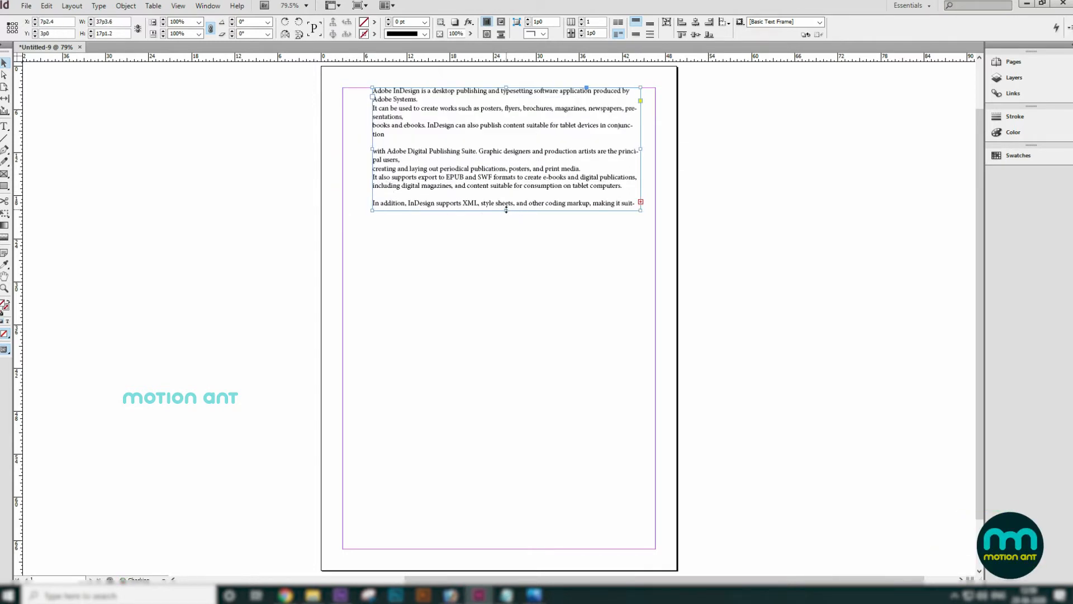
left_click_drag(514, 113, 483, 114)
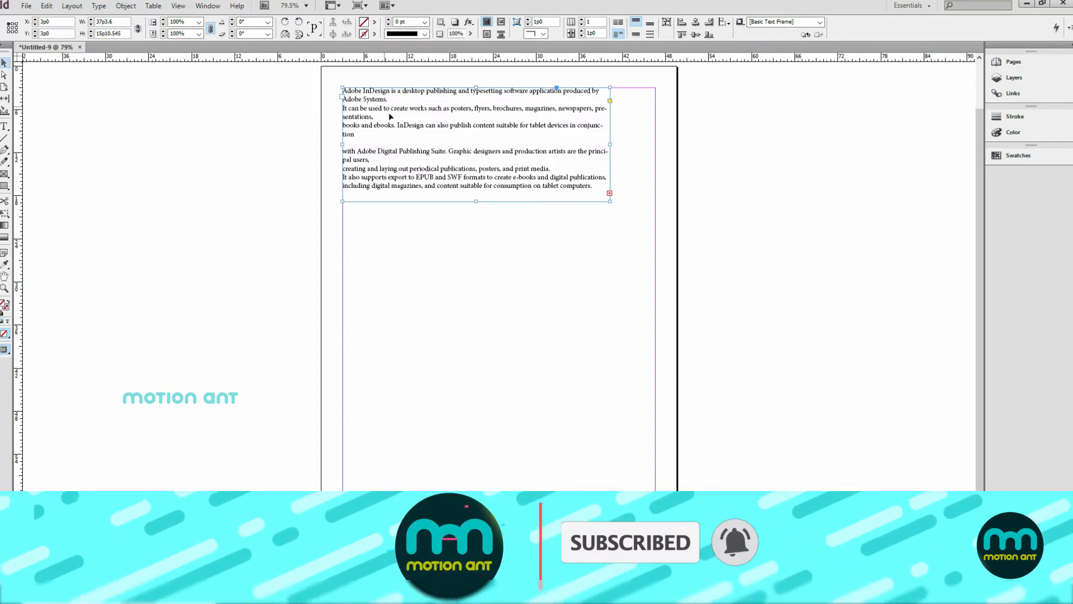
mouse_move(474, 201)
left_mouse_down()
mouse_move(475, 178)
mouse_move(477, 190)
left_mouse_up()
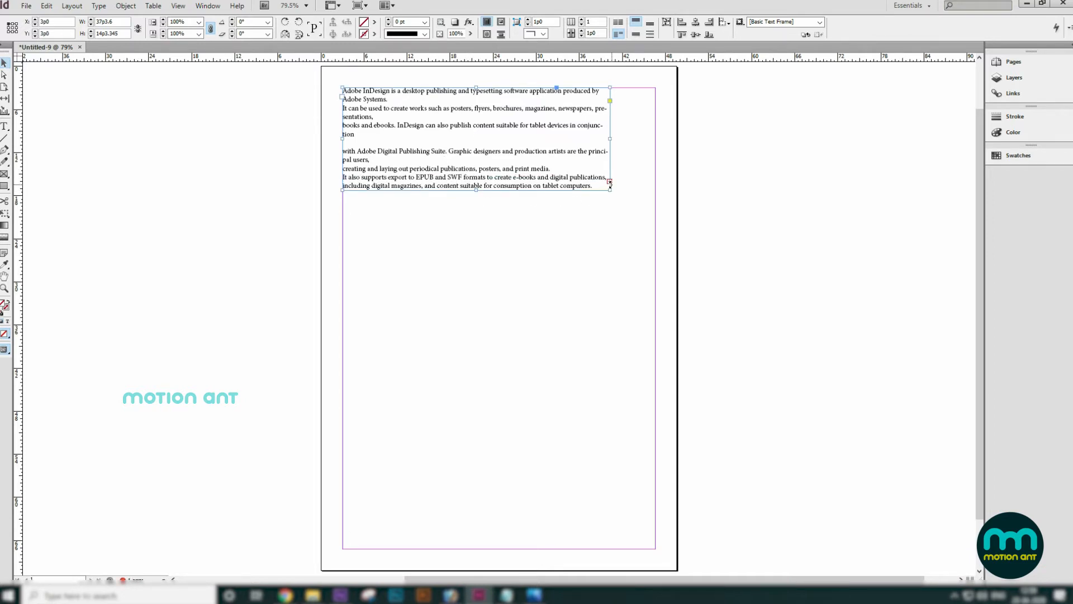
Step: Flow the overset text into a linked frame about 37p4 wide and 4p1 high, drawn just below the first frame
key("ctrl+equal")
key("ctrl+equal")
key("ctrl+equal")
key("ctrl+equal")
key("ctrl+equal")
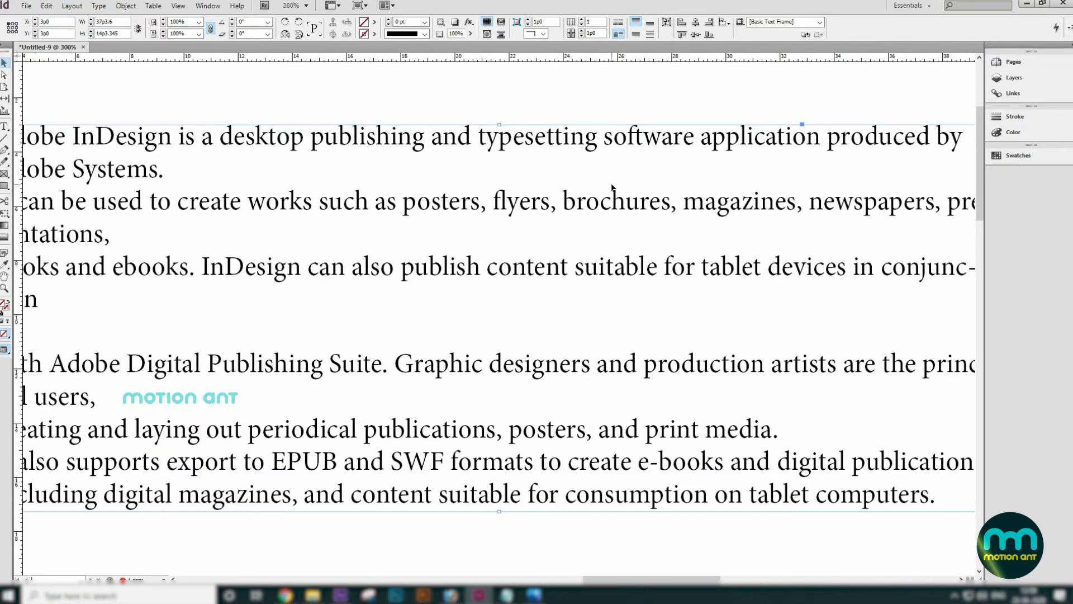
left_click_drag(855, 444, 522, 267)
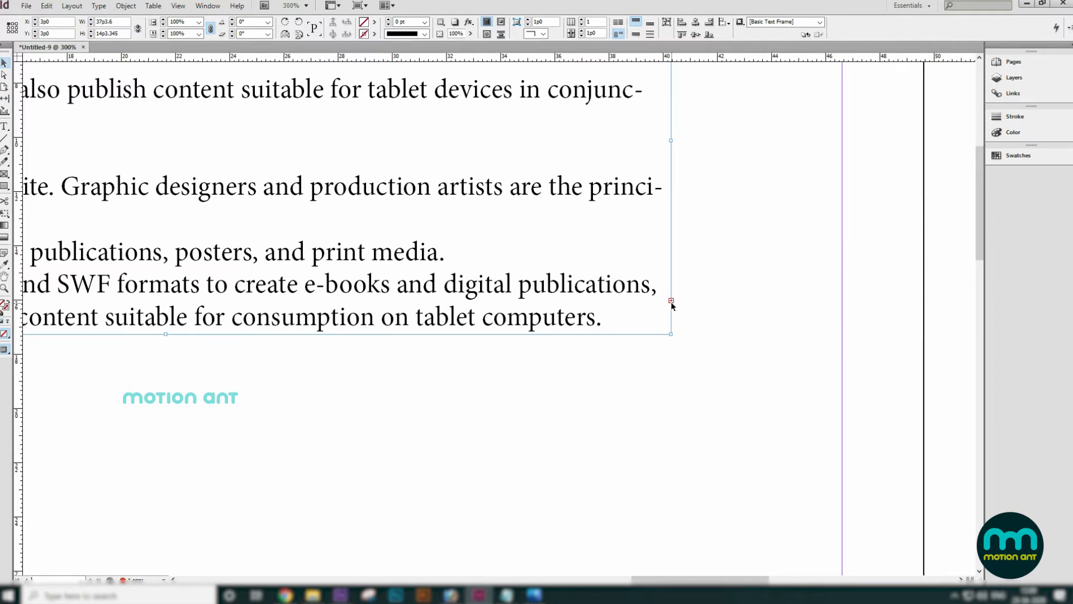
key("ctrl+minus")
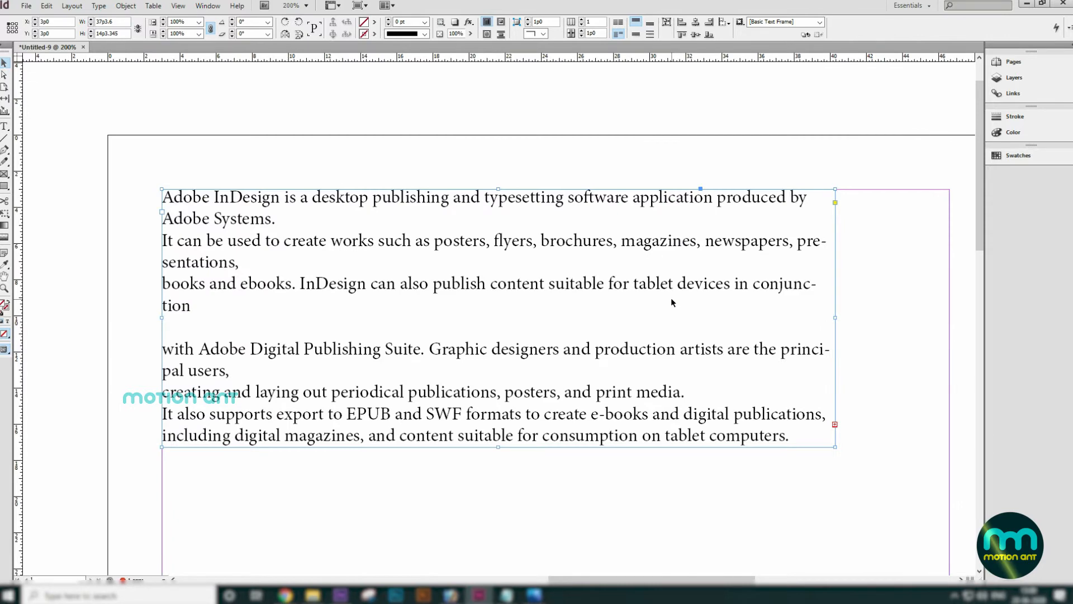
left_click_drag(671, 297, 631, 220)
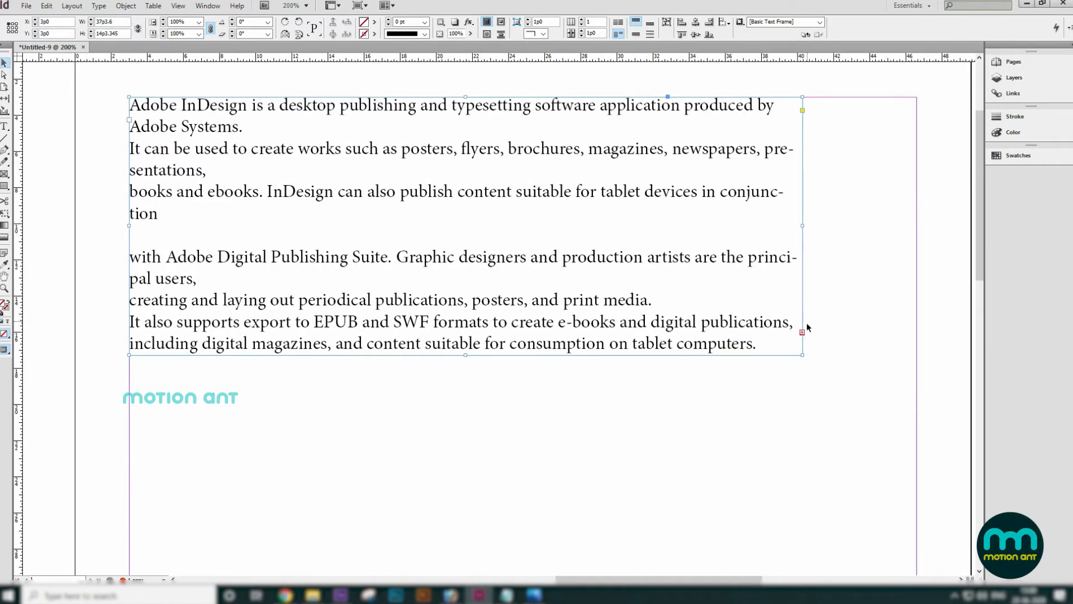
left_click(802, 332)
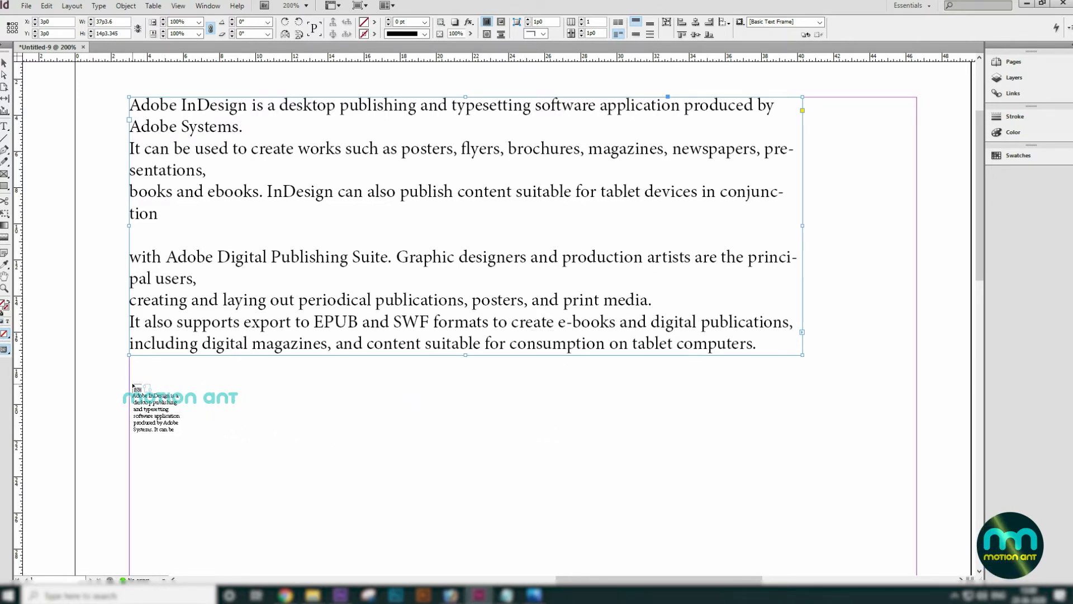
left_click_drag(131, 384, 810, 458)
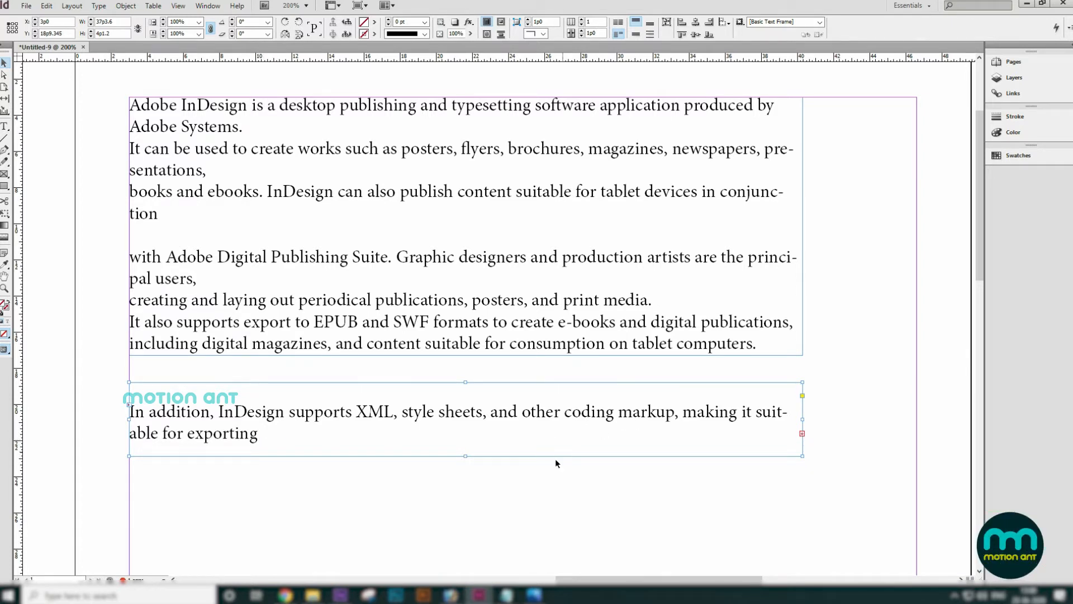
Step: Flow the second frame's overset text into a third linked frame at the left margin, starting at about 24p9 vertically
key("ctrl+minus")
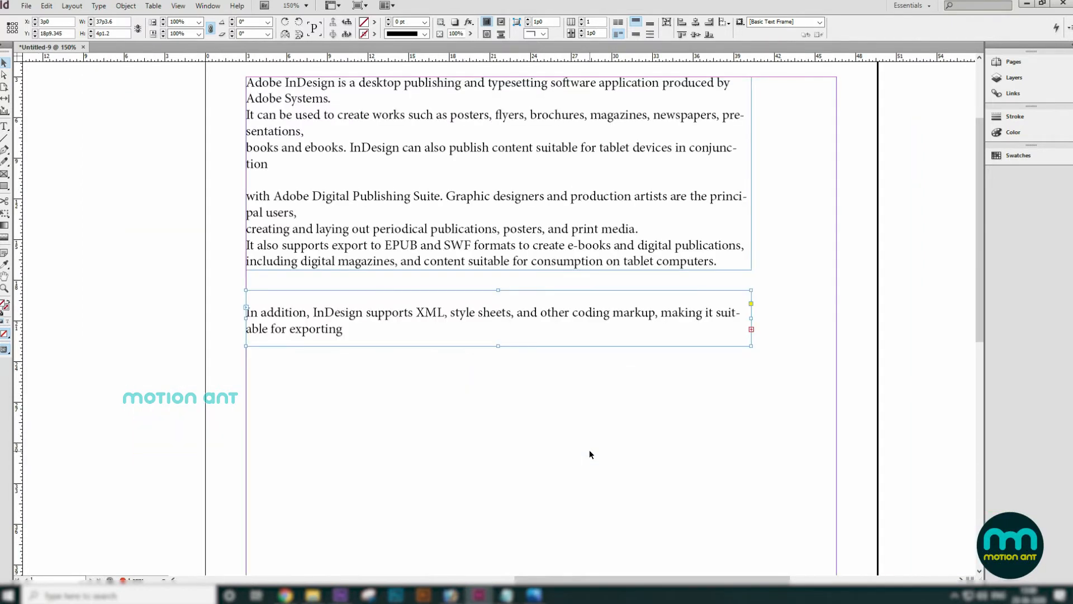
left_click_drag(556, 443, 573, 402)
left_click(762, 270)
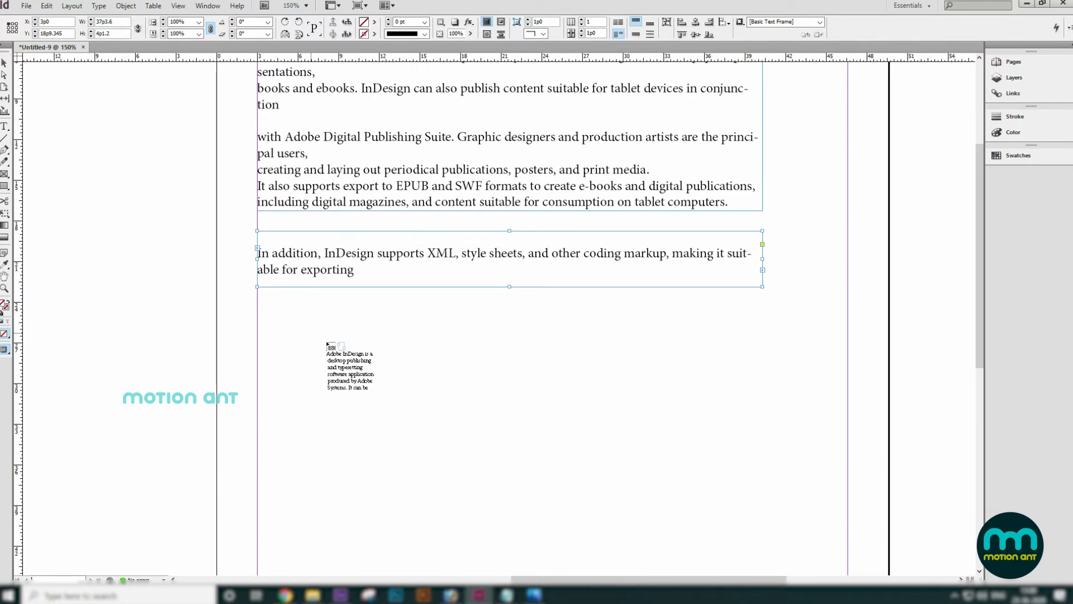
left_click(257, 312)
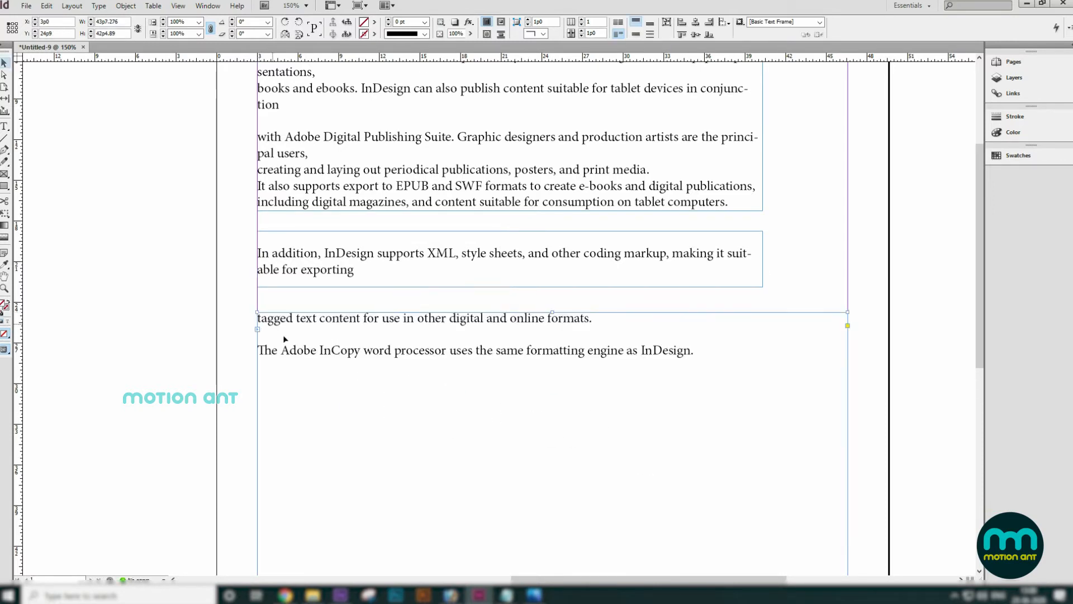
Step: Shorten the third text frame to about 4p4 high so it fits closely around its text
scroll(487, 398, "down", 8)
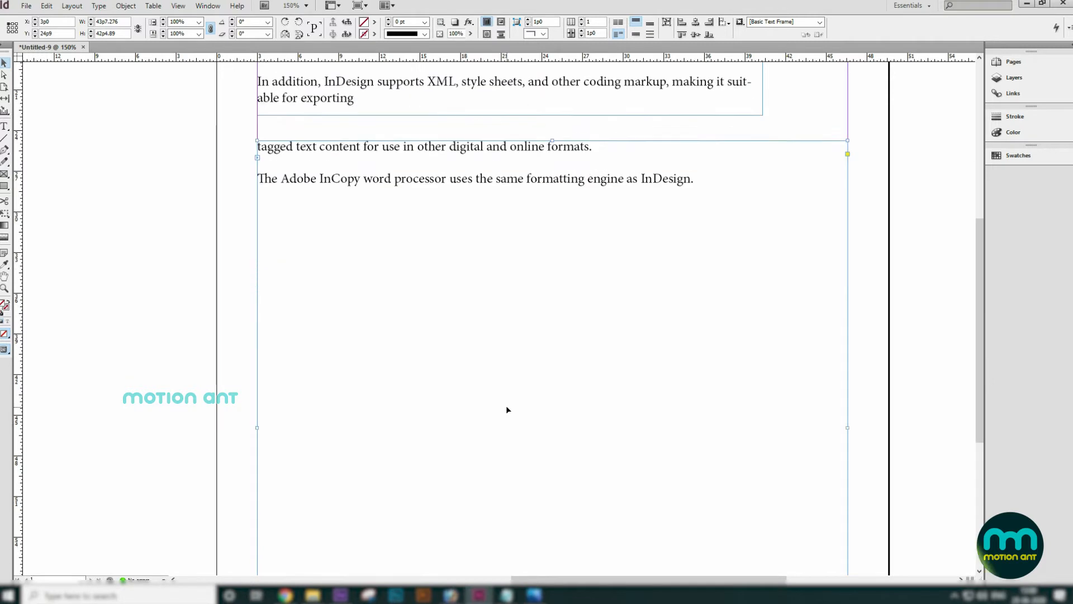
left_click_drag(553, 432, 536, 223)
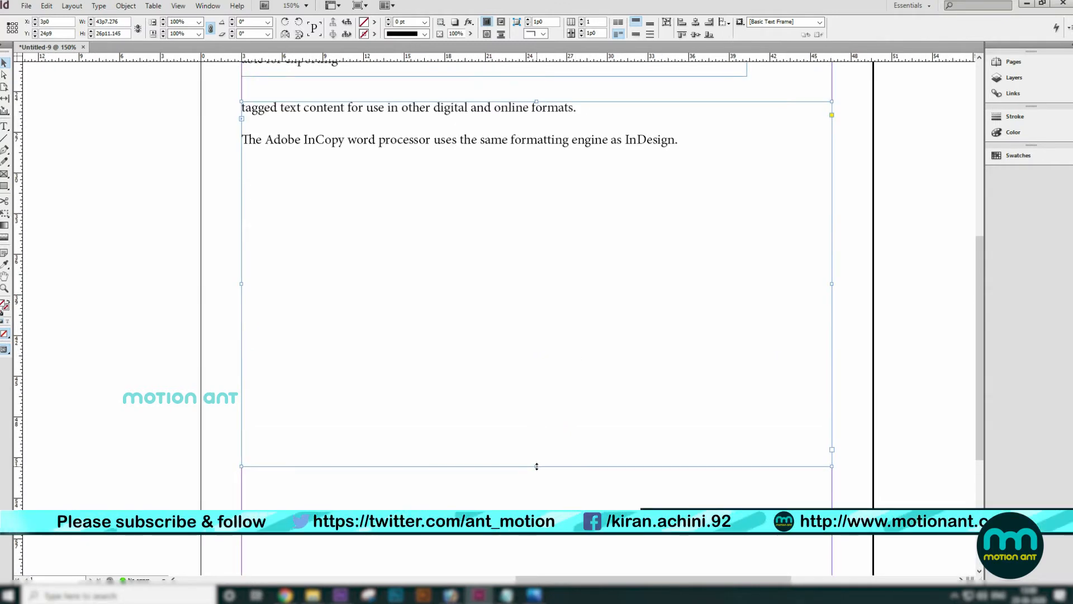
left_click_drag(537, 462, 543, 161)
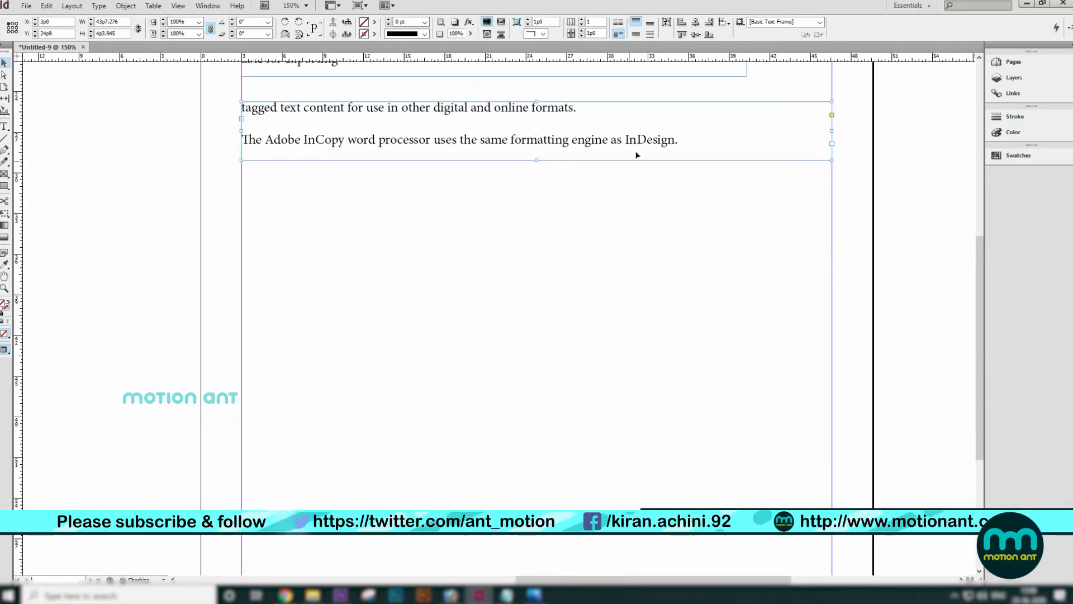
Step: Copy the last three lines of the first text frame, from "creating and laying out" to "tablet computers."
key("space")
left_click_drag(668, 116, 623, 354)
left_click_drag(558, 245, 624, 374)
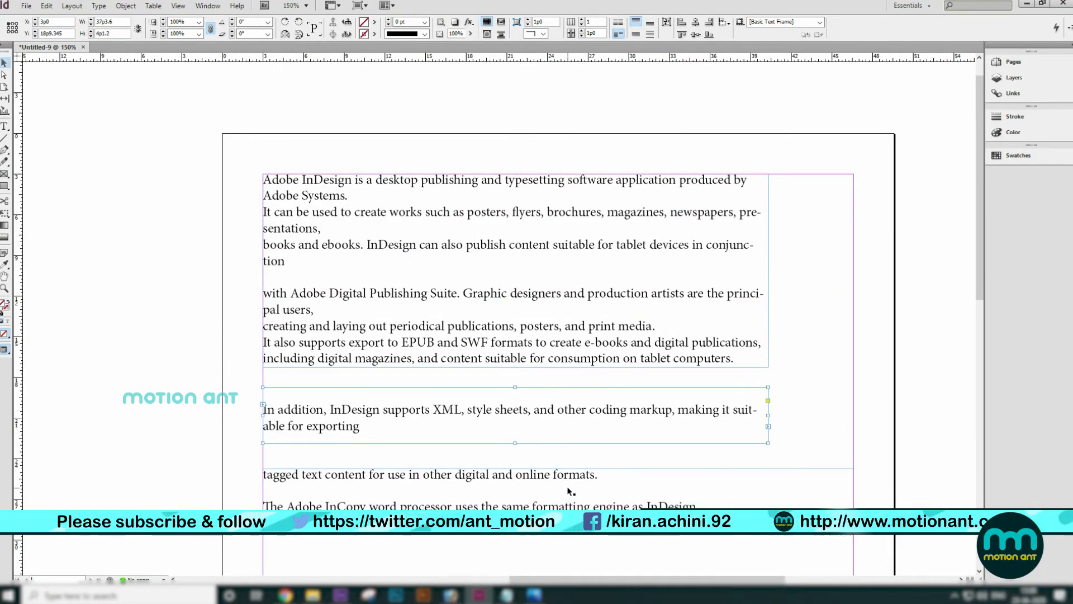
left_click(591, 278)
key("space")
left_click_drag(492, 324, 501, 252)
left_click(448, 405)
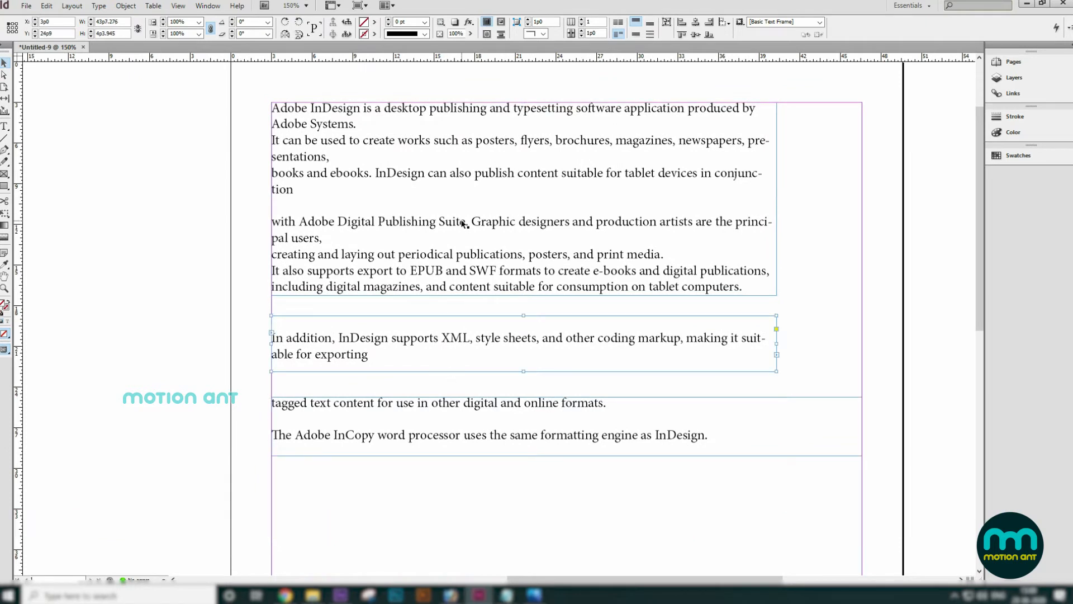
double_click(671, 286)
triple_click(670, 286)
left_click_drag(748, 288, 261, 244)
key("ctrl+c")
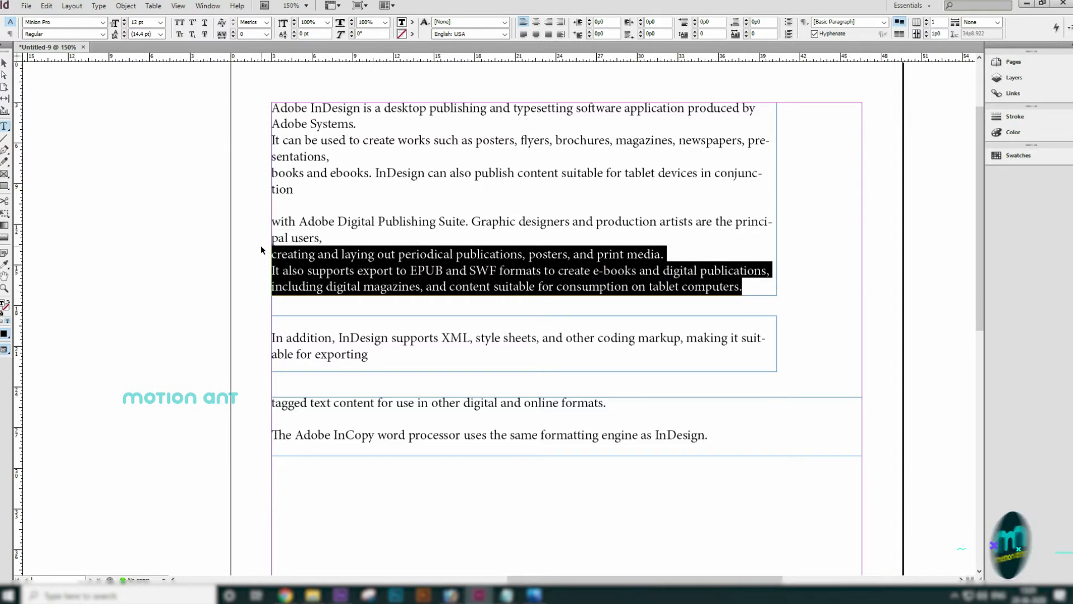
Step: Paste the copied lines twice after "exporting" at the end of the second frame's text
left_click(369, 356)
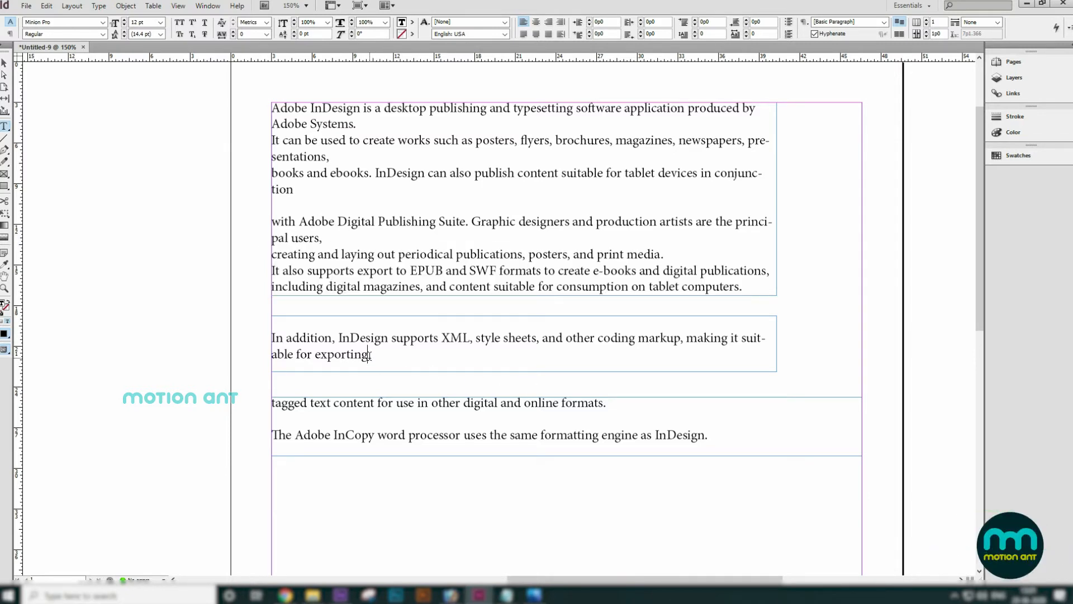
key("ctrl+v")
key("ctrl+v")
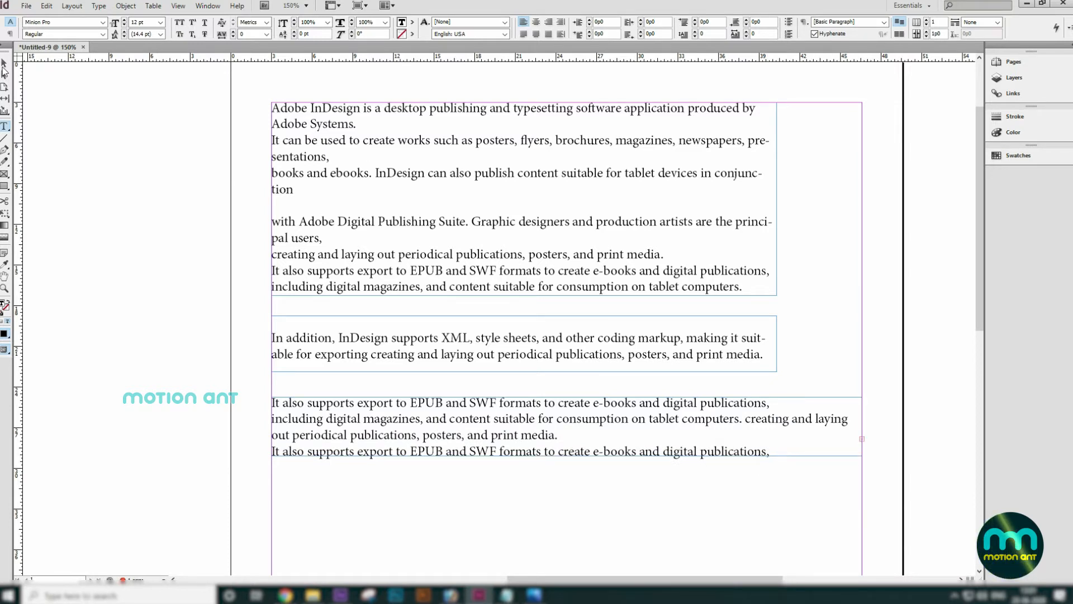
Step: Flow the third frame's overset text into a fourth linked frame about 43p7 wide and 7p1 high, drawn just below it
key("Escape")
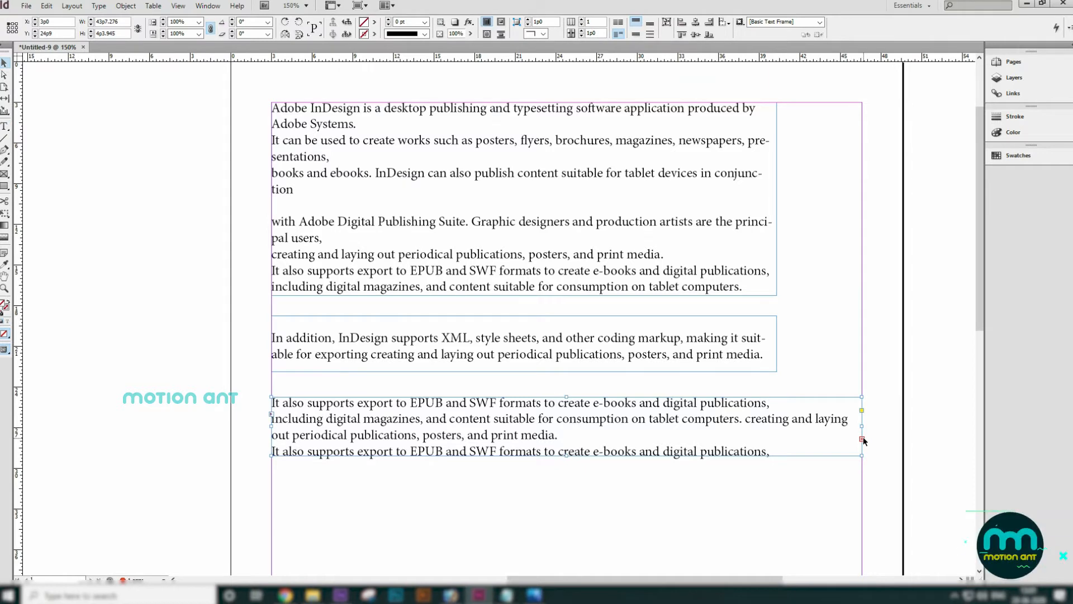
left_click(862, 440)
left_click_drag(274, 475, 862, 569)
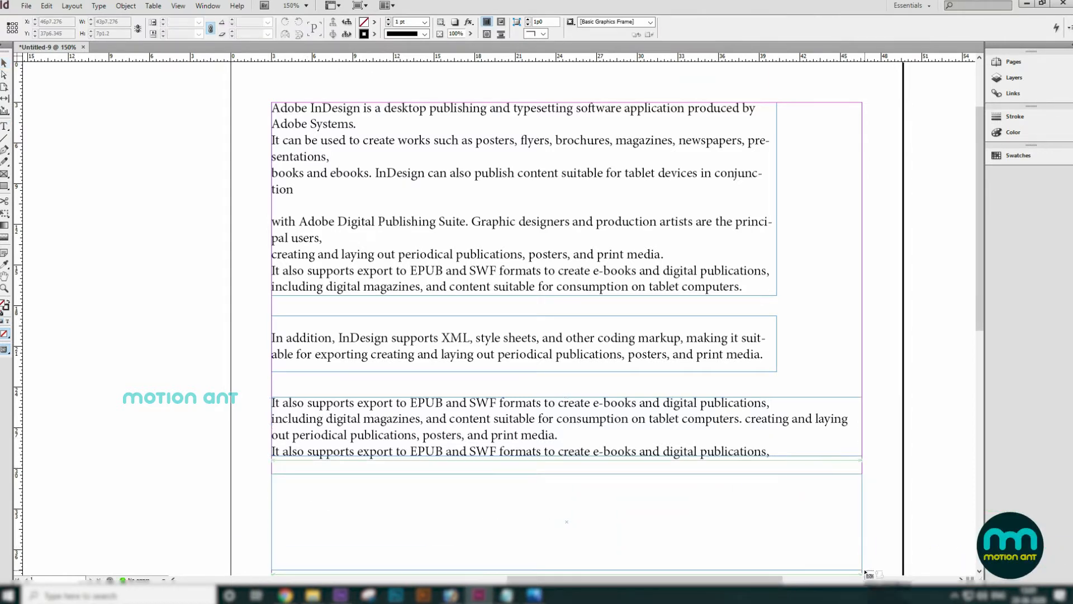
Step: Delete the first frame's lower text, from "with Adobe Digital Publishing Suite" to the end of the frame
double_click(580, 283)
left_click_drag(749, 294, 222, 192)
key("BackSpace")
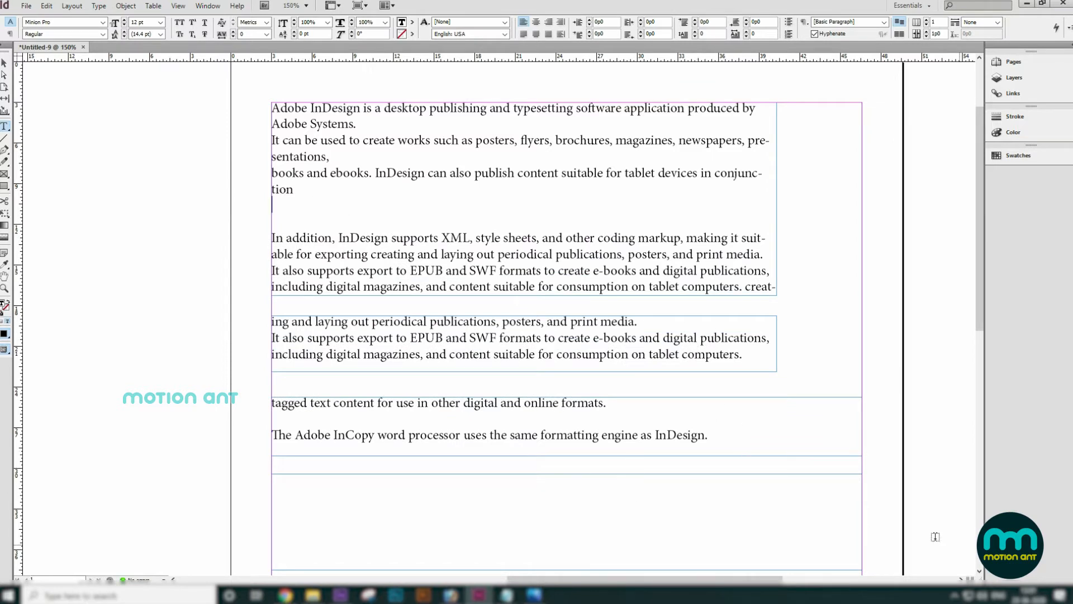
Step: Duplicate the first frame's text from "Adobe InDesign is" to "conjunction" twice, starting on a new line below it
left_click_drag(316, 202, 261, 130)
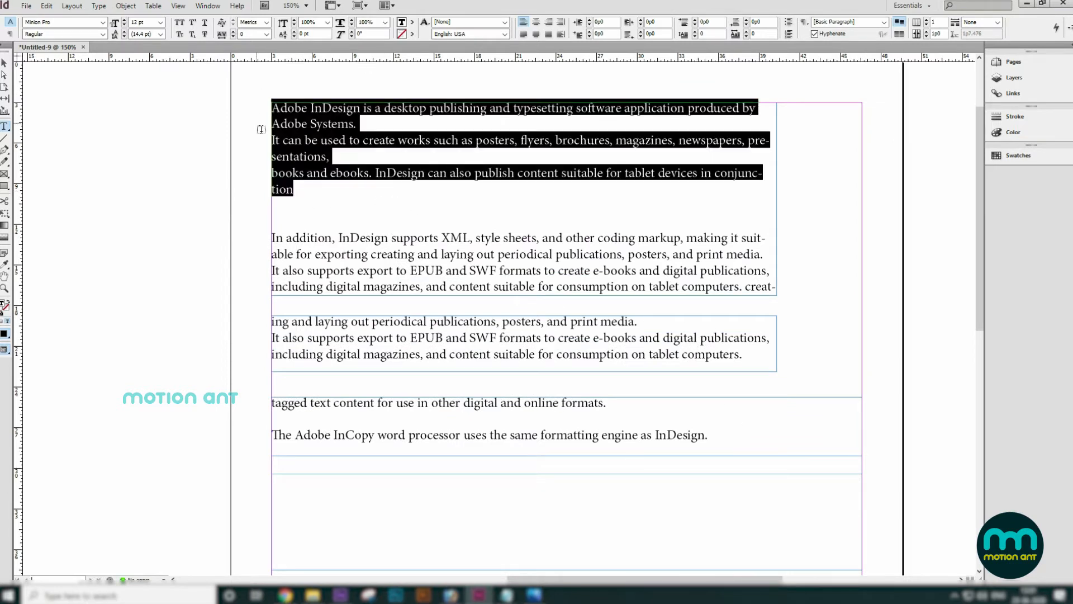
left_click(302, 193)
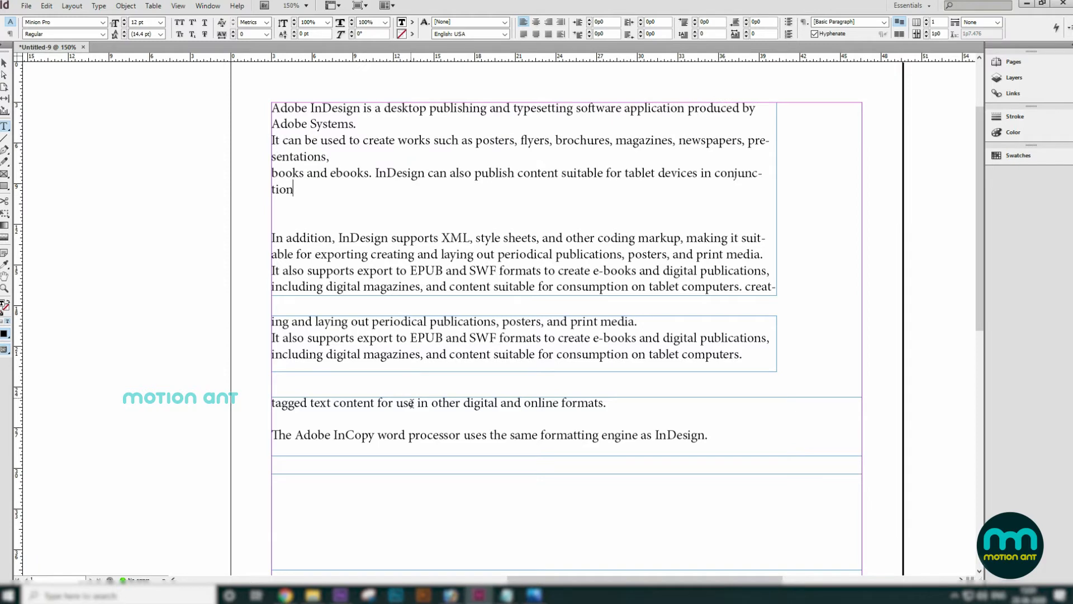
key("Return")
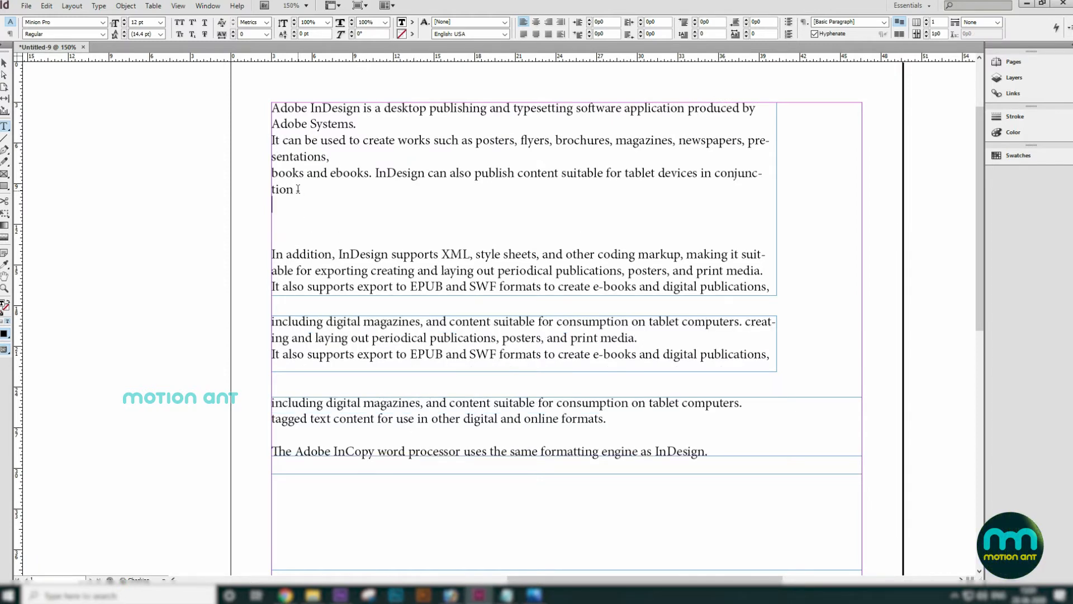
type("Adobe InDesign is a desktop publishing and typesetting software application produced by Adobe Systems. It can be used to create works such as posters, flyers, brochures, magazines, newspapers, presentations, books and ebooks. InDesign can also publish content suitable for tablet devices in conjunction")
type("Adobe InDesign is a desktop publishing and typesetting software application produced by Adobe Systems. It can be used to create works such as posters, flyers, brochures, magazines, newspapers, presentations, books and ebooks. InDesign can also publish content suitable for tablet devices in conjunction")
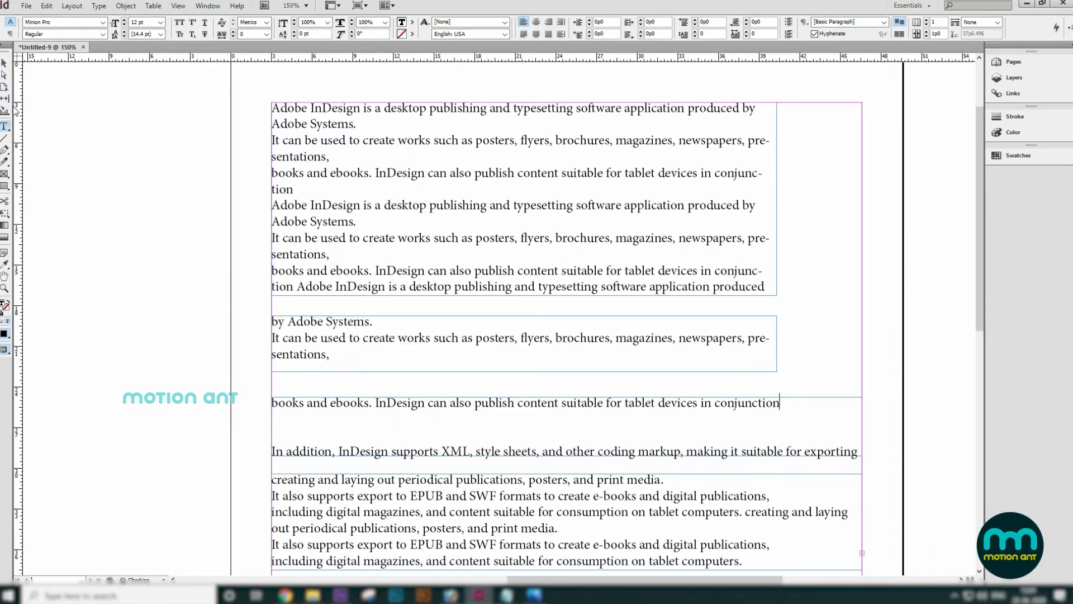
Step: Delete the first, second and third linked text frames, keeping only the fourth one
left_click(5, 63)
left_click_drag(616, 448, 558, 387)
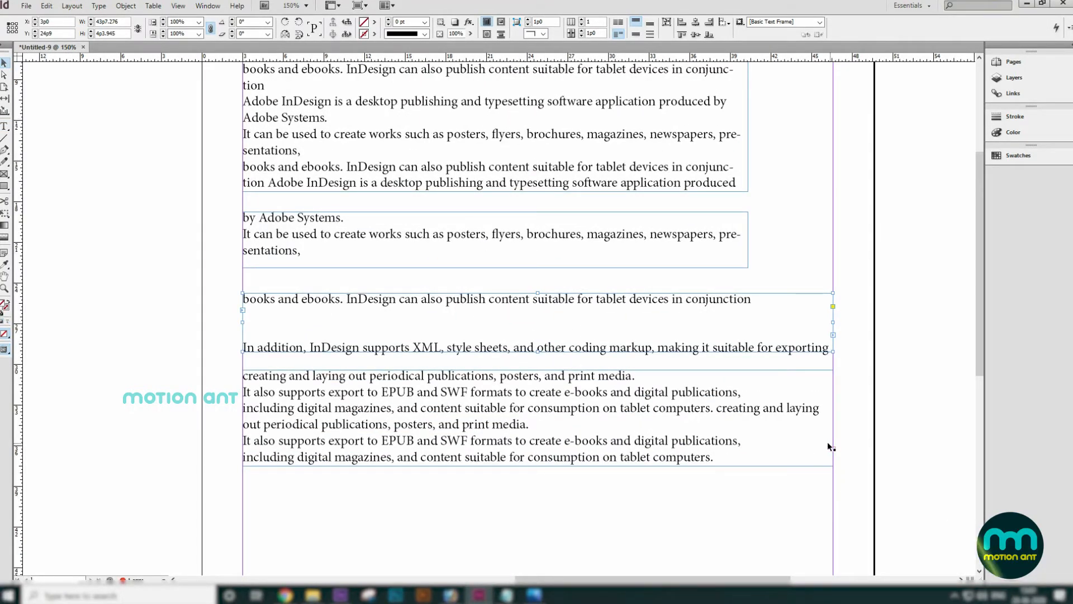
left_click_drag(524, 158, 560, 259)
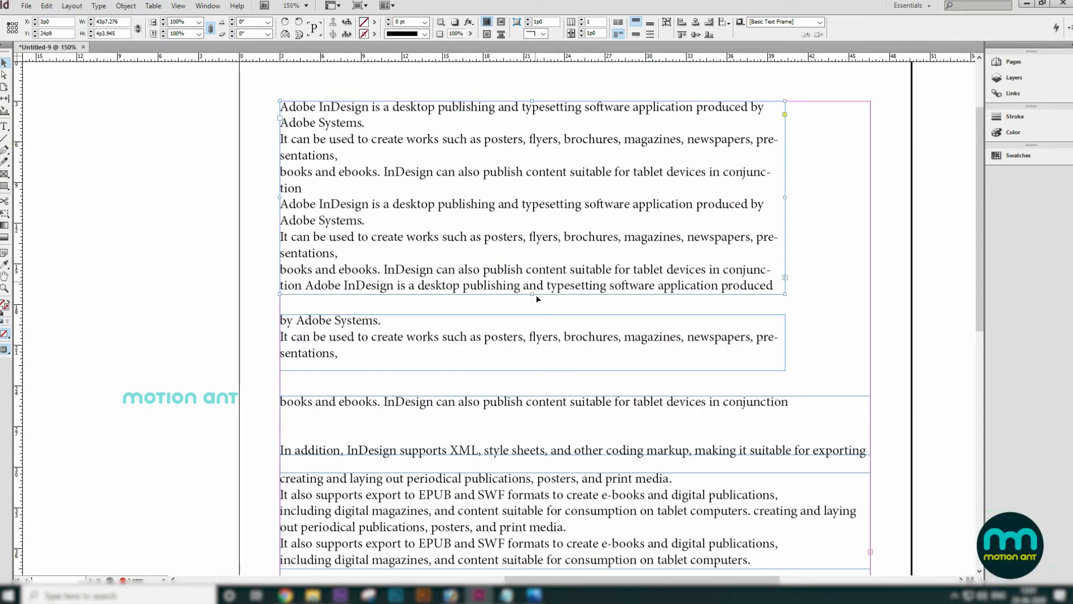
key("Delete")
left_click(553, 321)
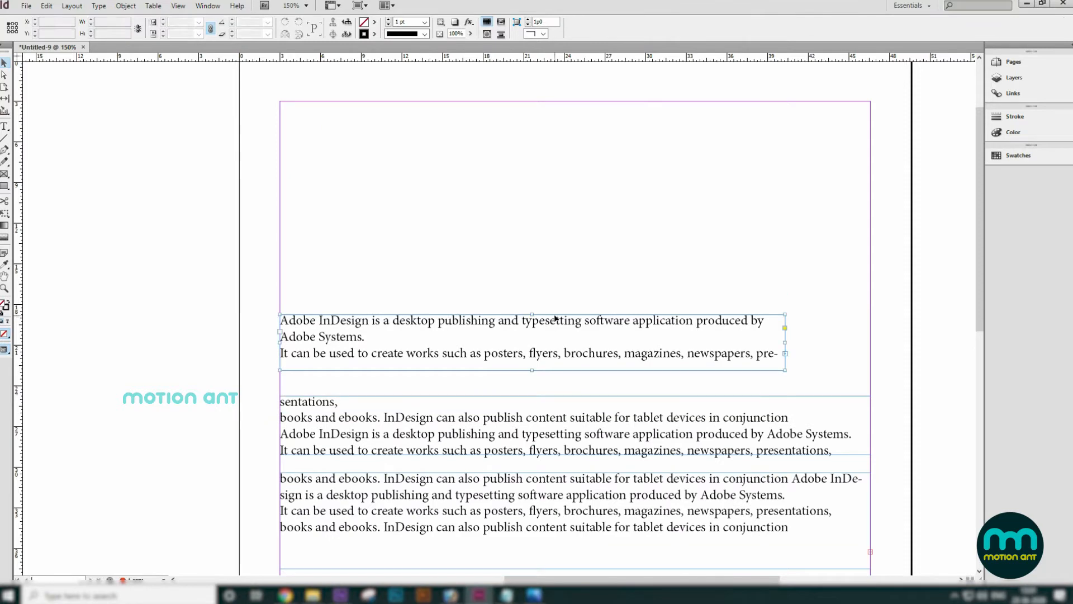
key("Delete")
left_click(587, 400)
key("Delete")
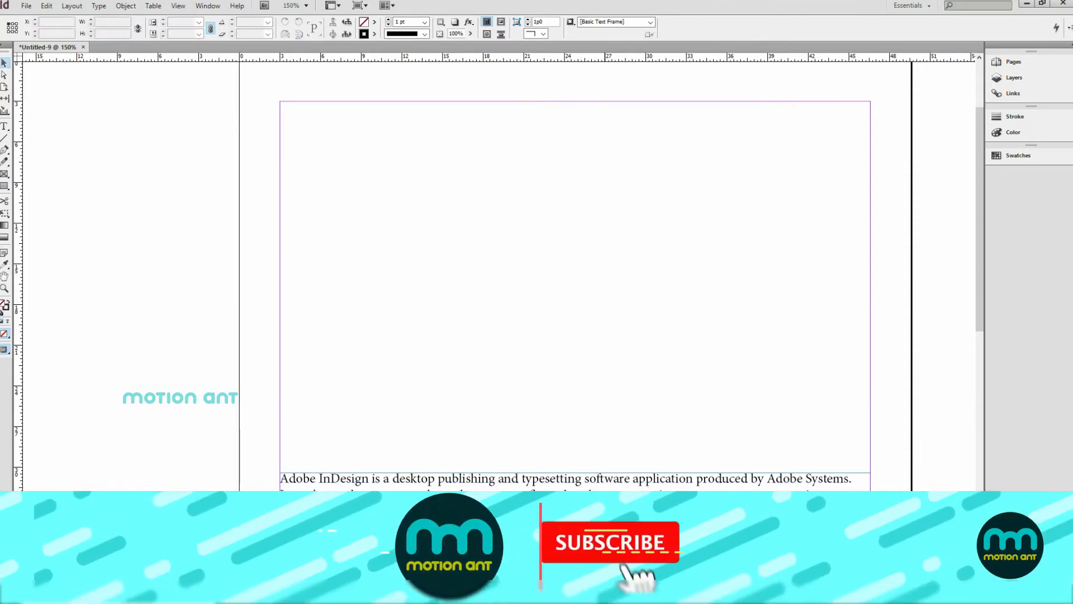
Step: Extend the remaining text frame upward to about 9p5 vertically and narrow it from both sides to about 15p5 wide
left_click(570, 476)
left_click_drag(574, 473, 578, 190)
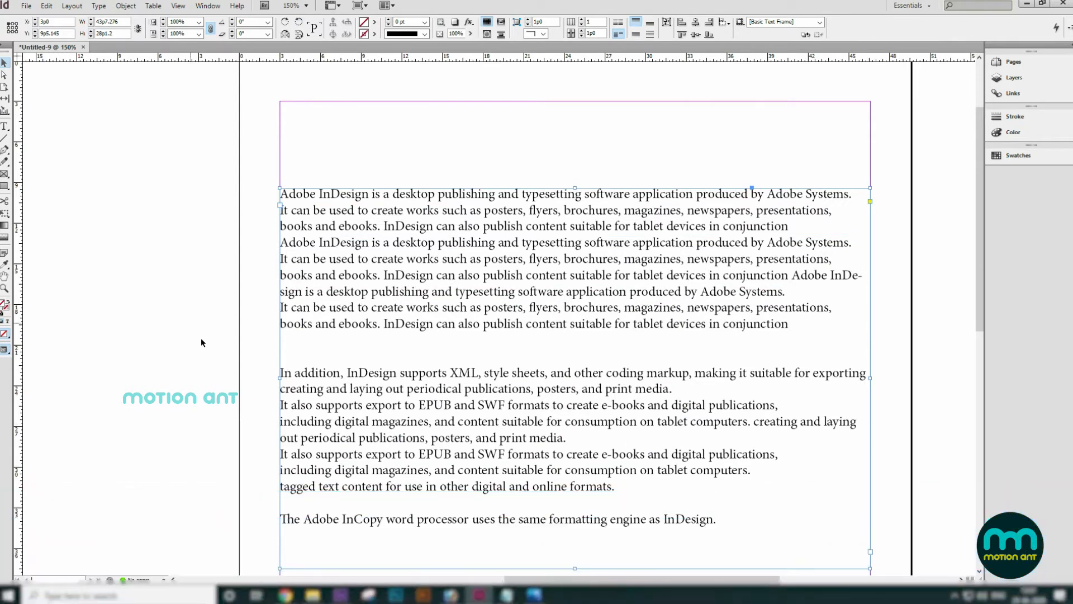
left_click_drag(279, 379, 460, 380)
left_click_drag(870, 379, 670, 378)
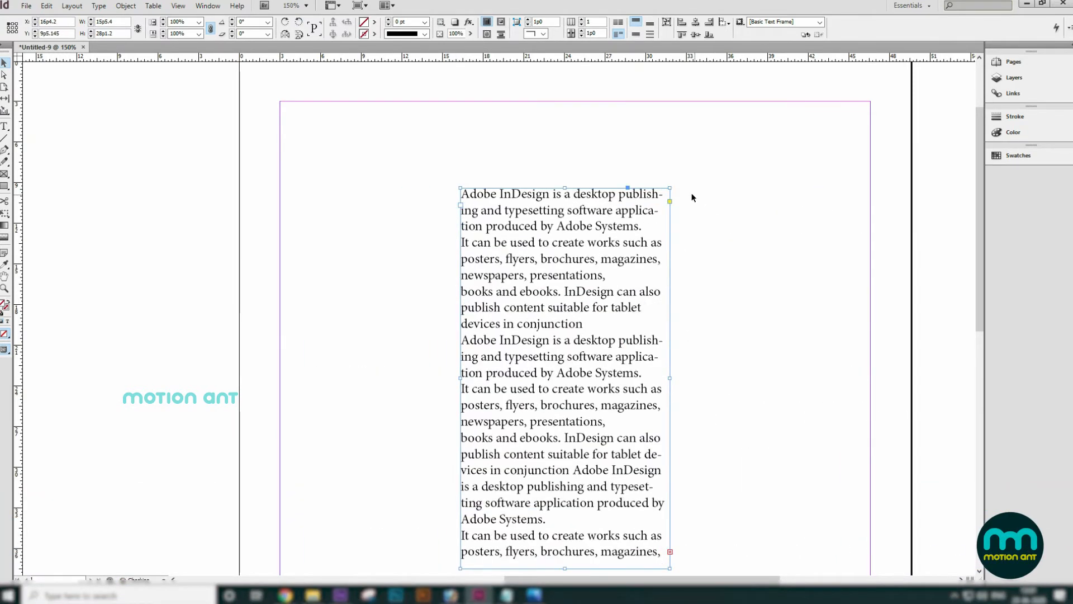
Step: Try rotating the narrow text frame clockwise to -18.5°, and undo the rotation
left_click_drag(672, 184, 766, 330)
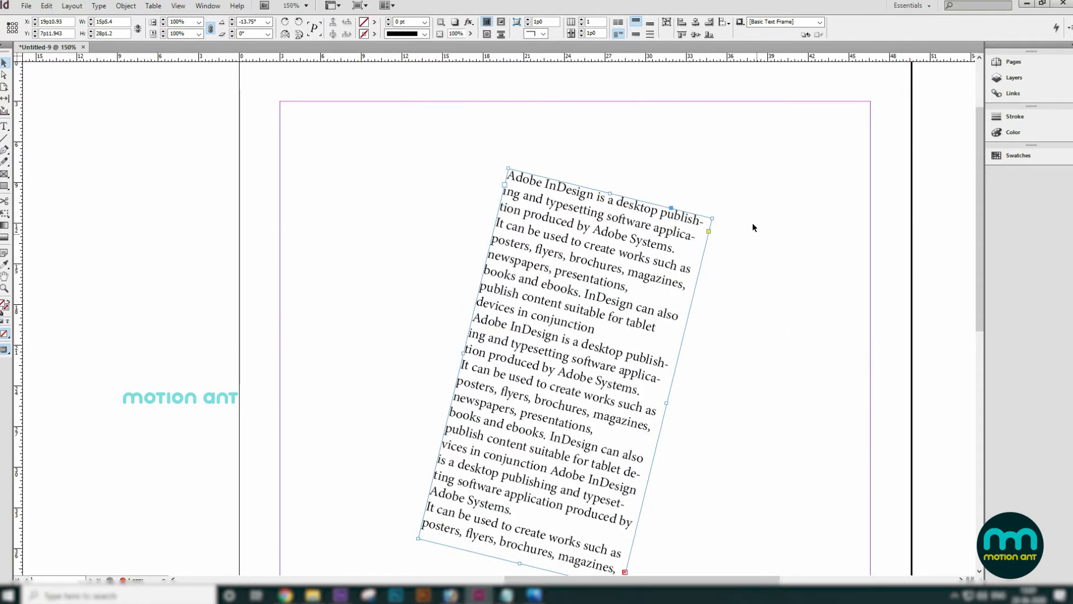
left_click_drag(716, 217, 727, 229)
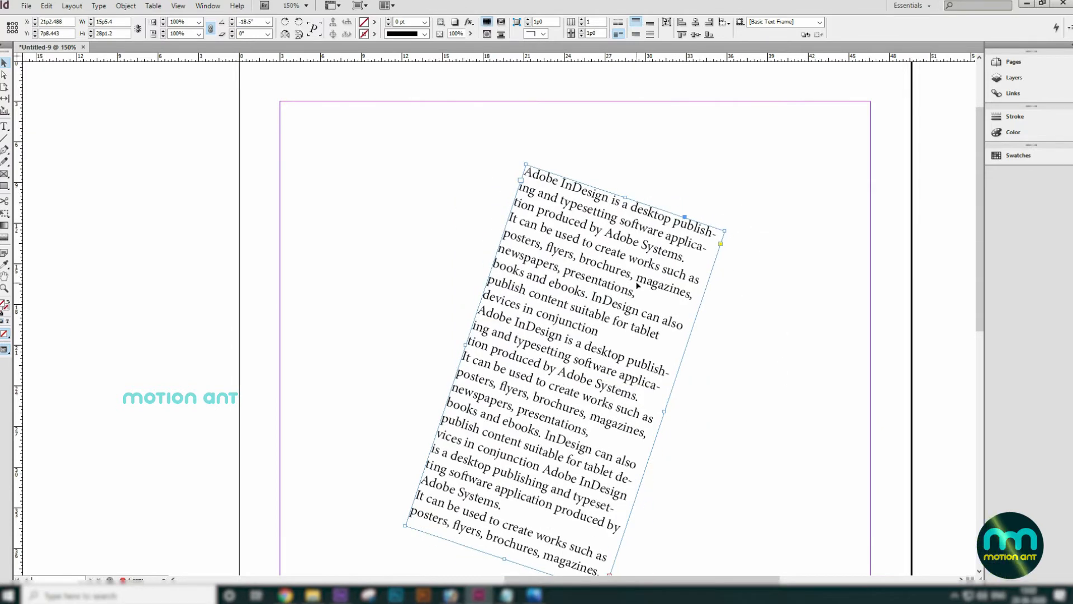
key("ctrl+z")
key("ctrl+z")
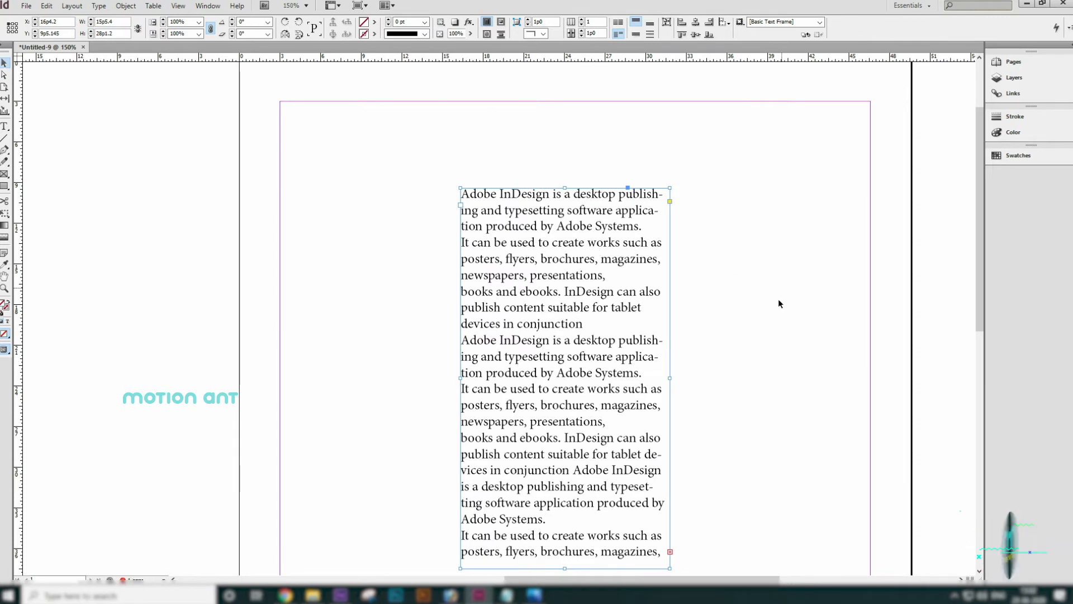
Step: Widen the text frame to about 25p5 and delete all the text above the "In addition" paragraph
left_click_drag(669, 379, 805, 379)
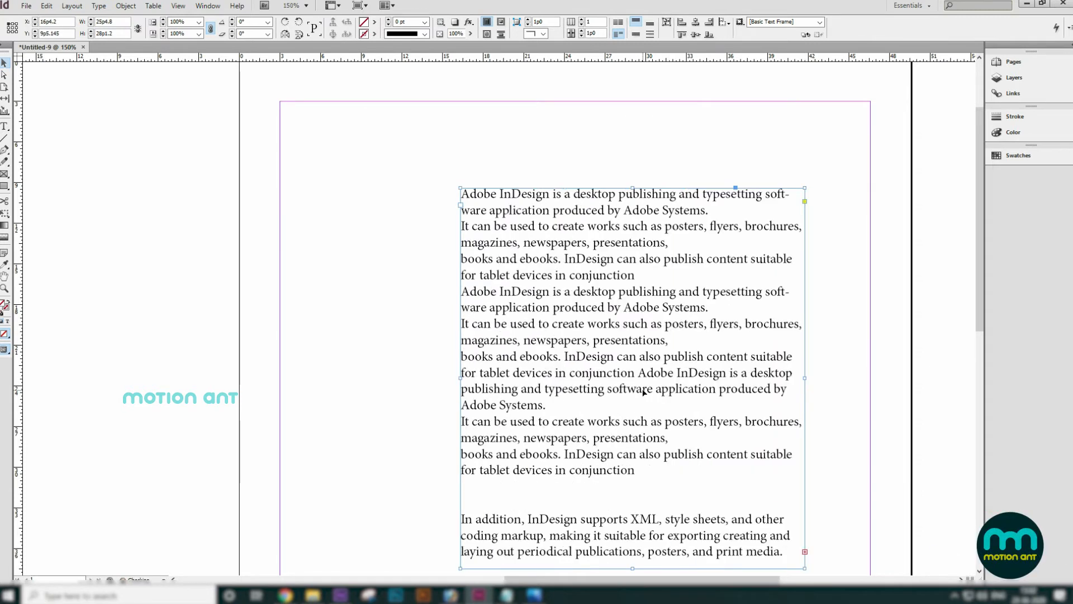
double_click(645, 475)
left_click_drag(646, 475, 404, 169)
key("BackSpace")
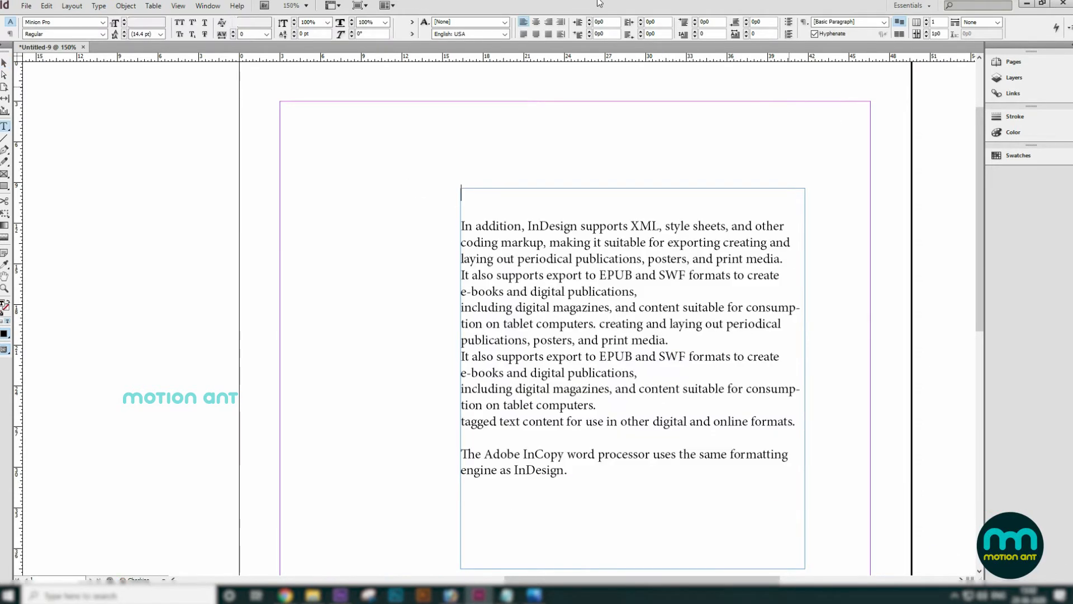
Step: Move the text frame near the upper-left margin corner and widen it to about 41p8
left_click(4, 63)
left_click_drag(603, 320, 443, 244)
left_click_drag(646, 302, 865, 305)
Step: Delete everything before the "The Adobe InCopy" sentence and shorten the frame to about 5p1 high
double_click(628, 269)
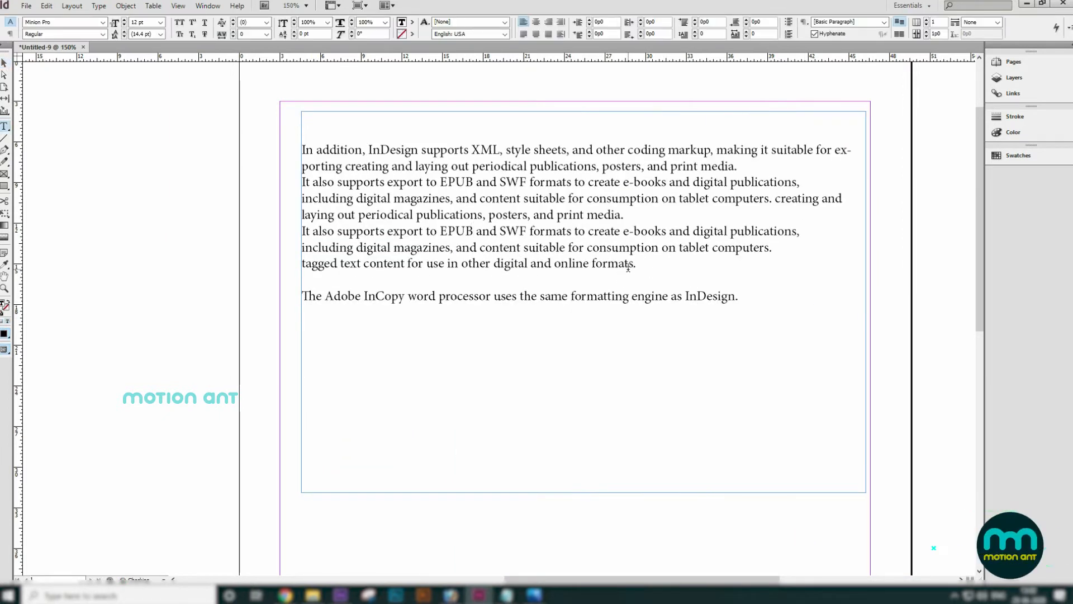
left_click_drag(628, 268, 290, 108)
key("BackSpace")
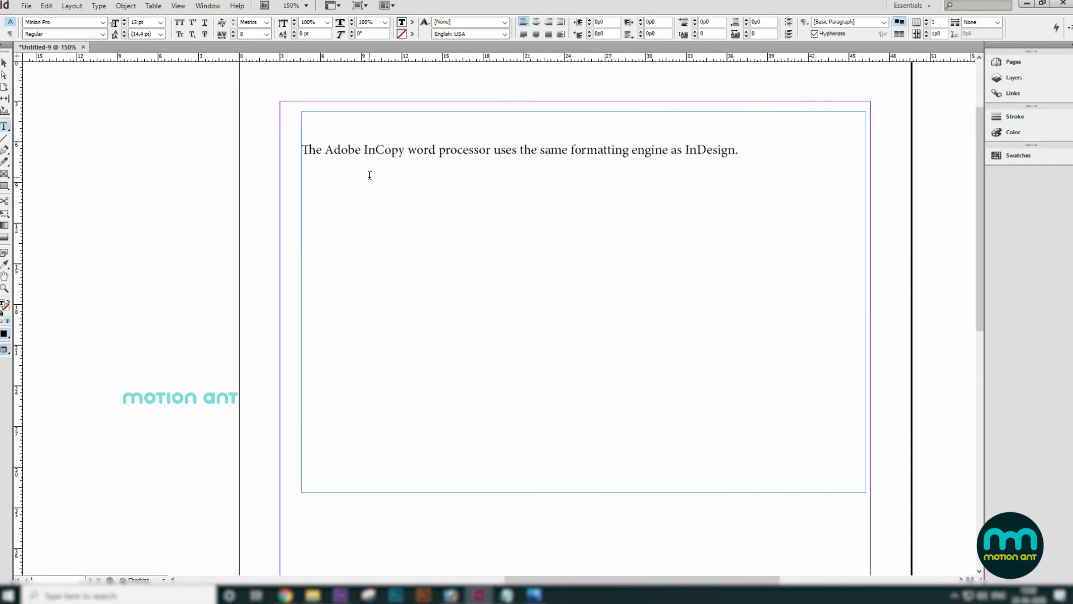
key("BackSpace")
key("BackSpace")
left_click(4, 62)
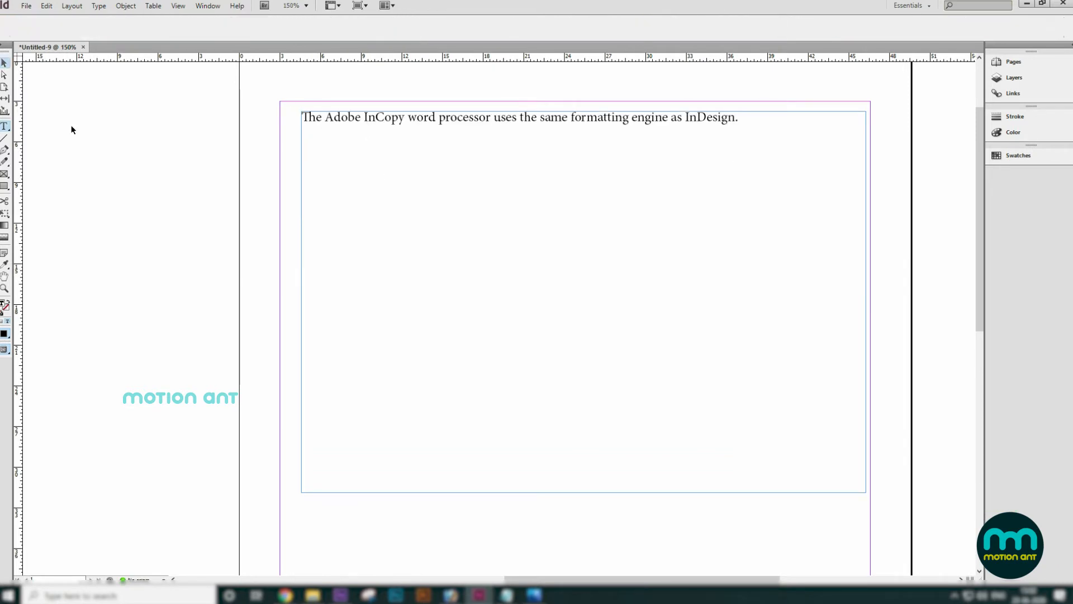
left_click_drag(583, 491, 582, 180)
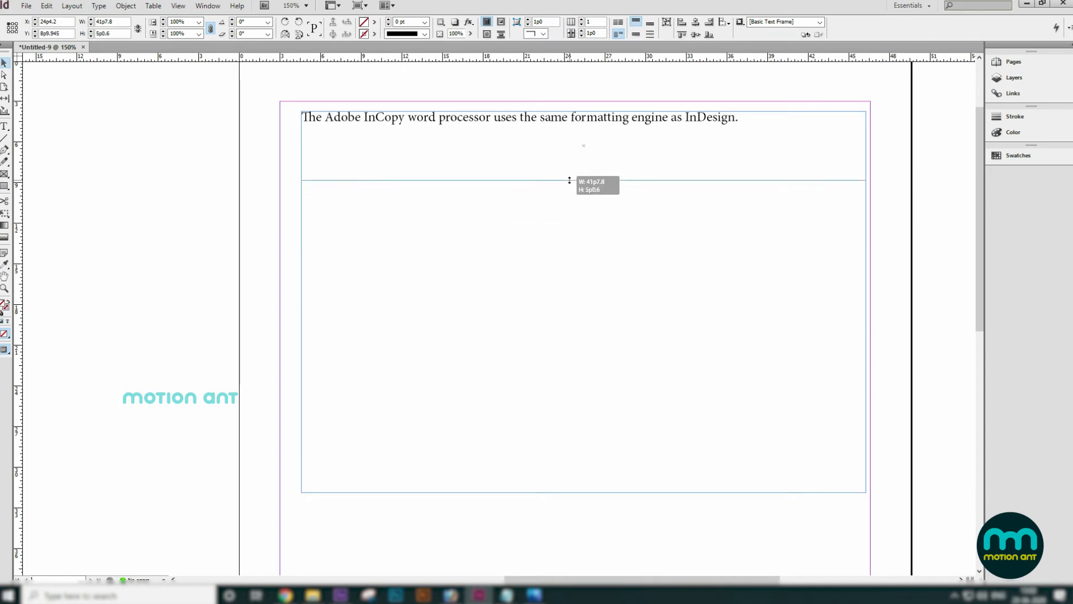
Step: Set the whole "The Adobe InCopy" sentence in the Amity Jack font, Regular style
double_click(615, 120)
key("ctrl+a")
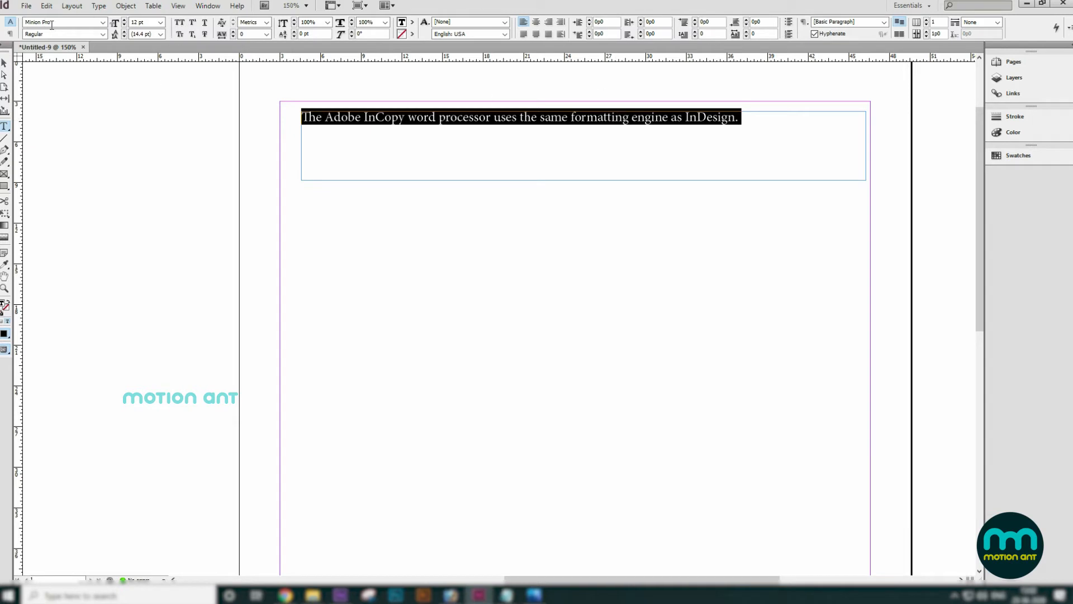
left_click(103, 23)
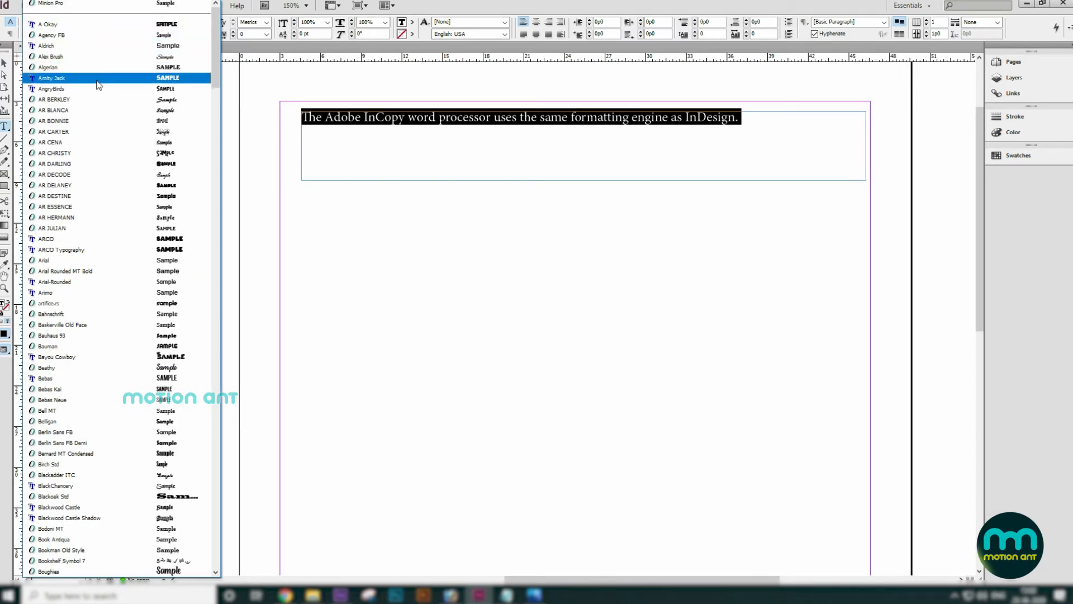
left_click(252, 137)
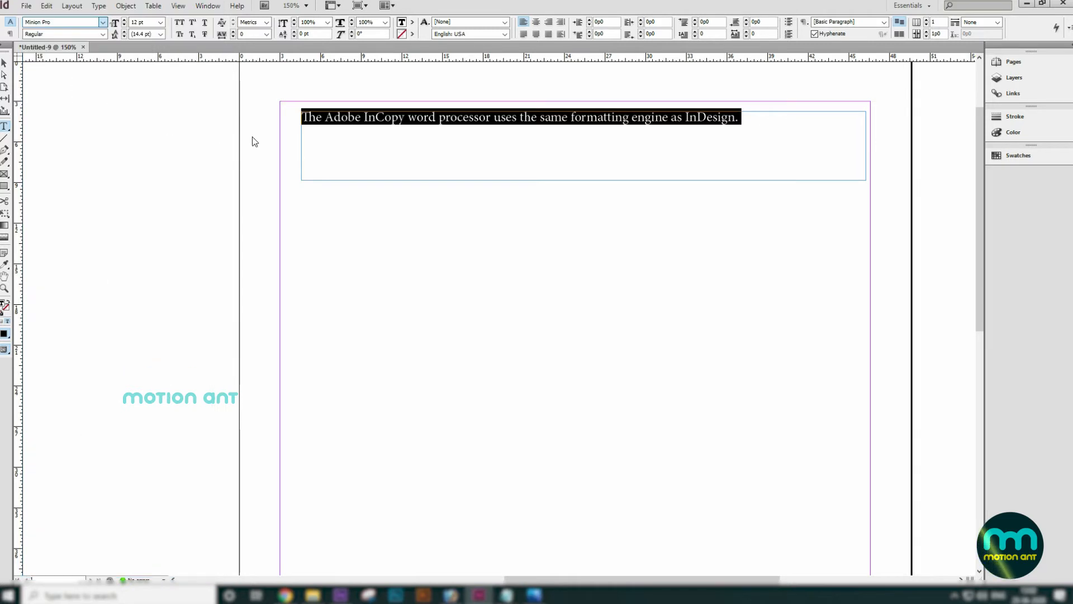
left_click(103, 34)
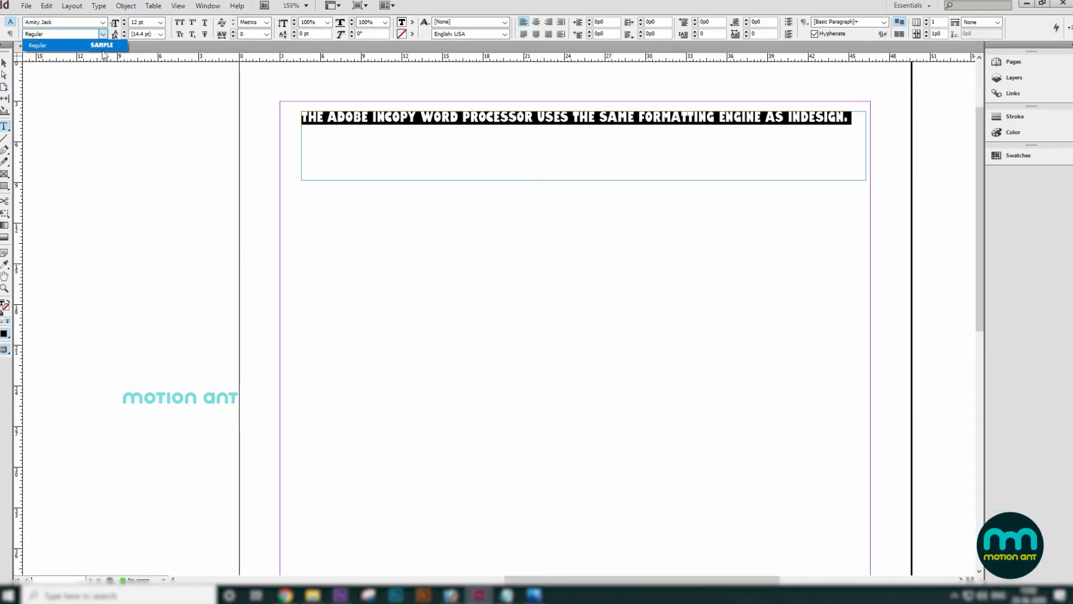
left_click(106, 47)
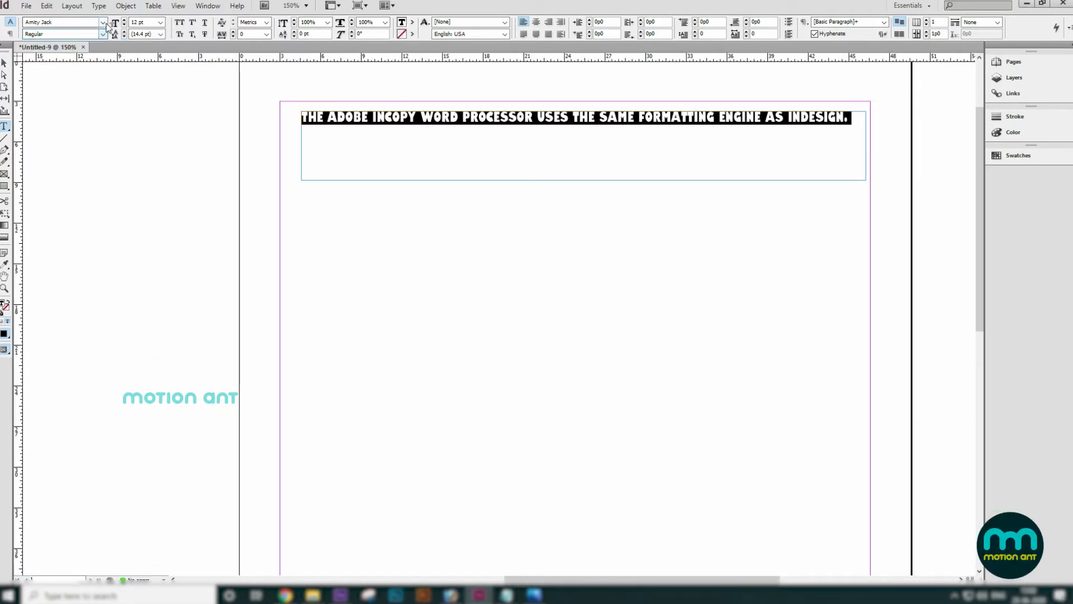
Step: Try a font size of 36 pt on the selected sentence, and set it to 24 pt
left_click(161, 23)
left_click(141, 114)
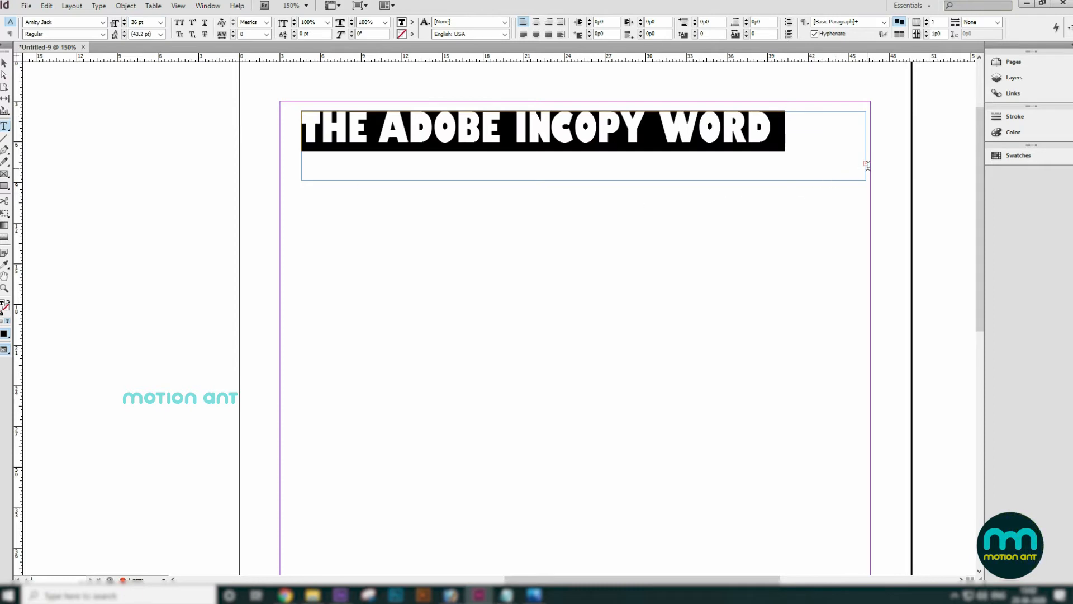
left_click(160, 22)
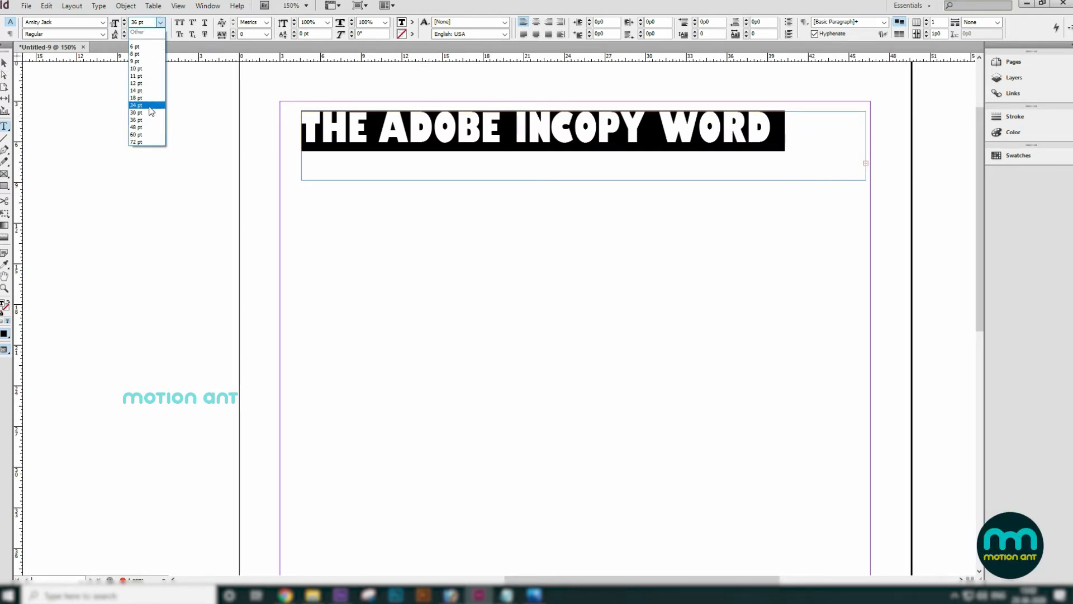
left_click(147, 105)
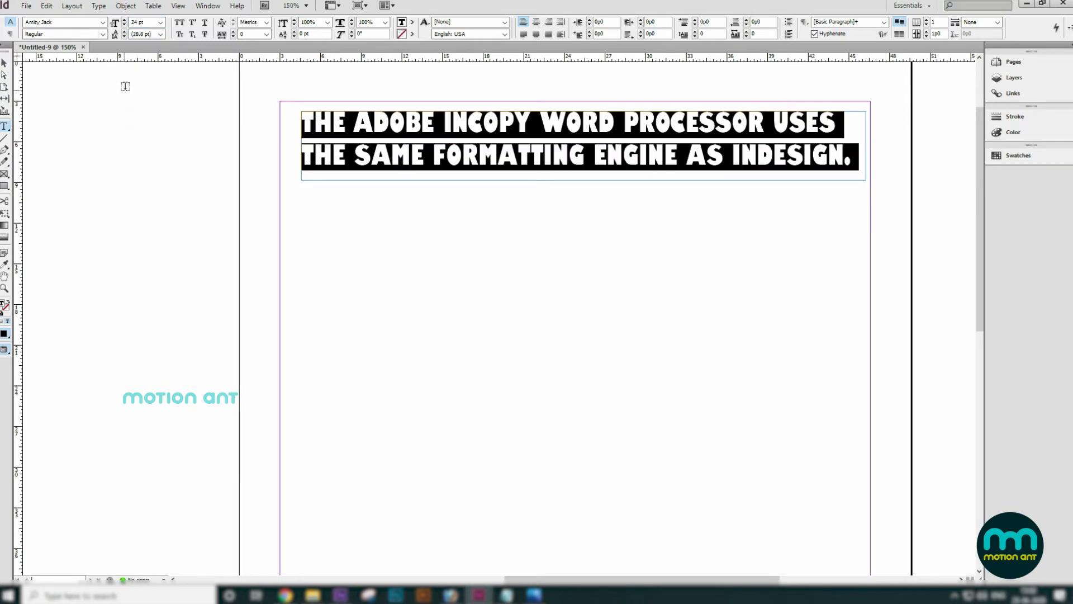
Step: Set the selected sentence's font size to 18 pt and its leading to 14 pt
left_click(160, 22)
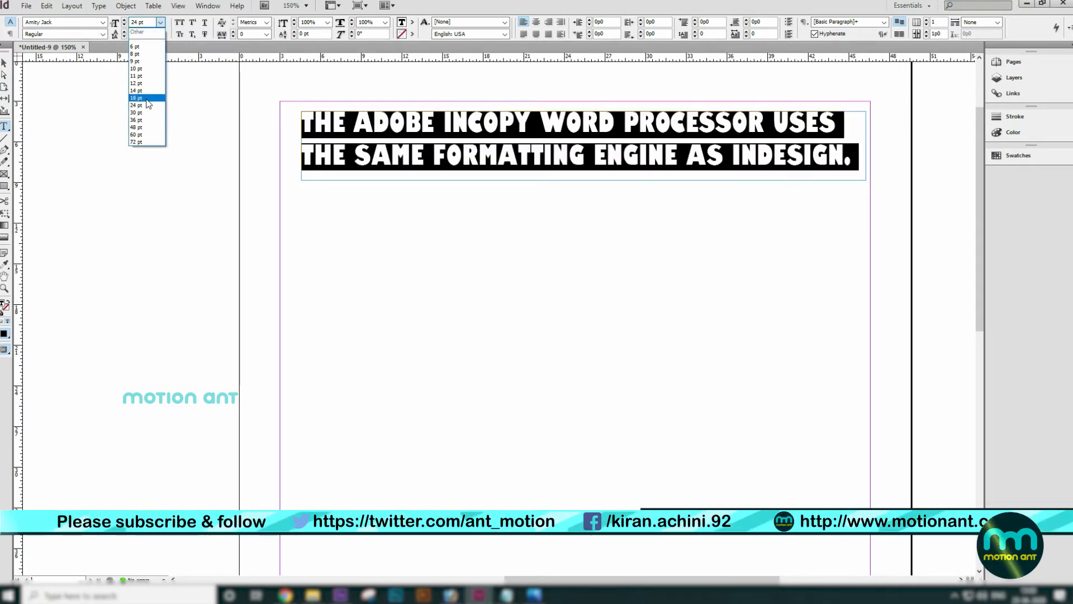
left_click(150, 95)
left_click(160, 34)
left_click(137, 102)
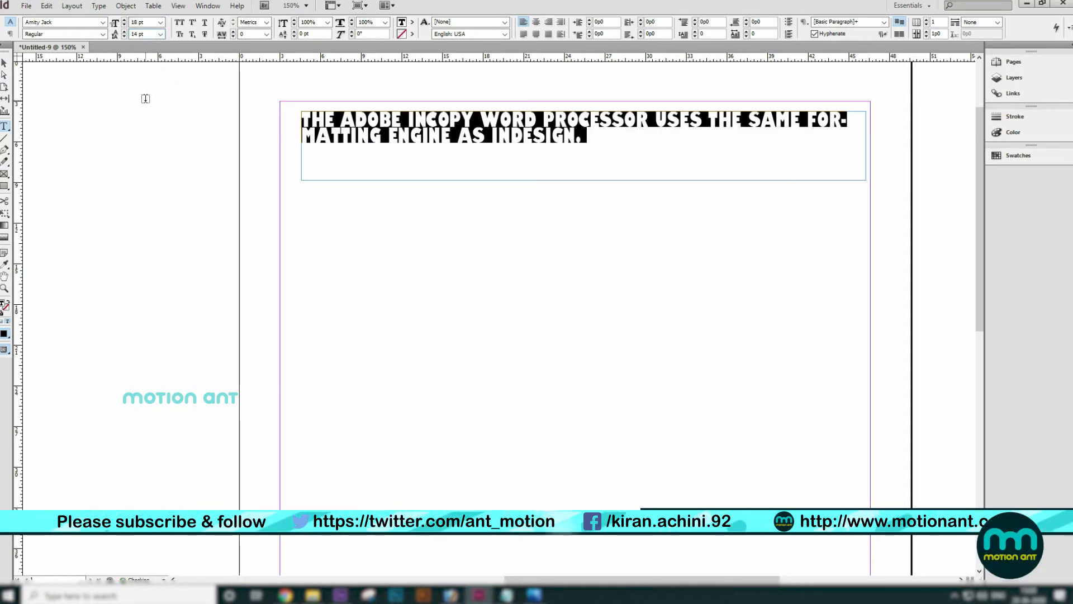
Step: Try leading values of 24 pt and 48 pt on the sentence, and set the leading to Auto
left_click(160, 35)
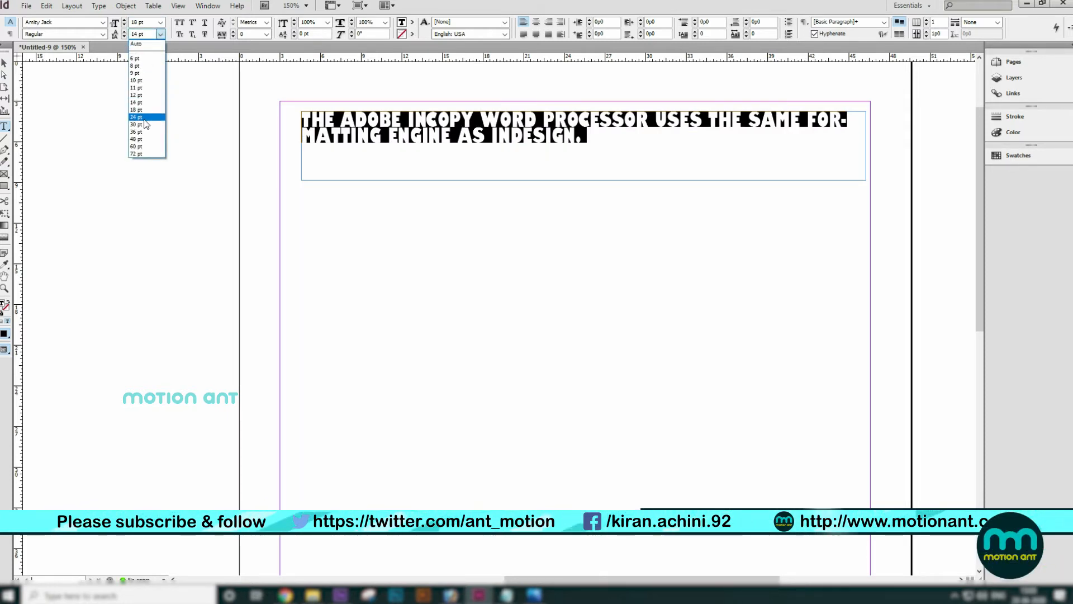
left_click(144, 117)
left_click(160, 34)
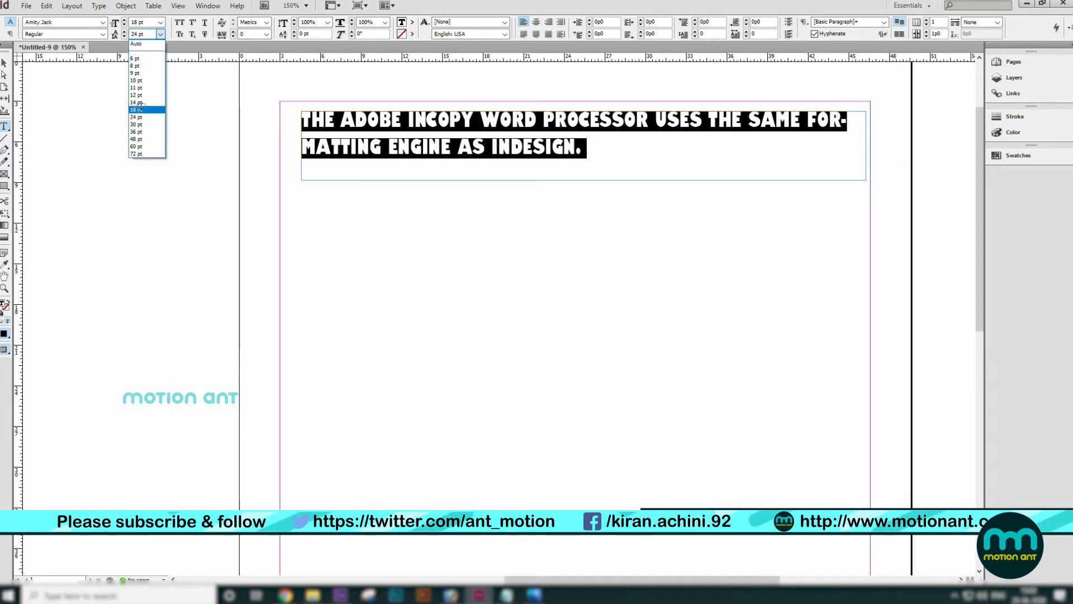
left_click(136, 138)
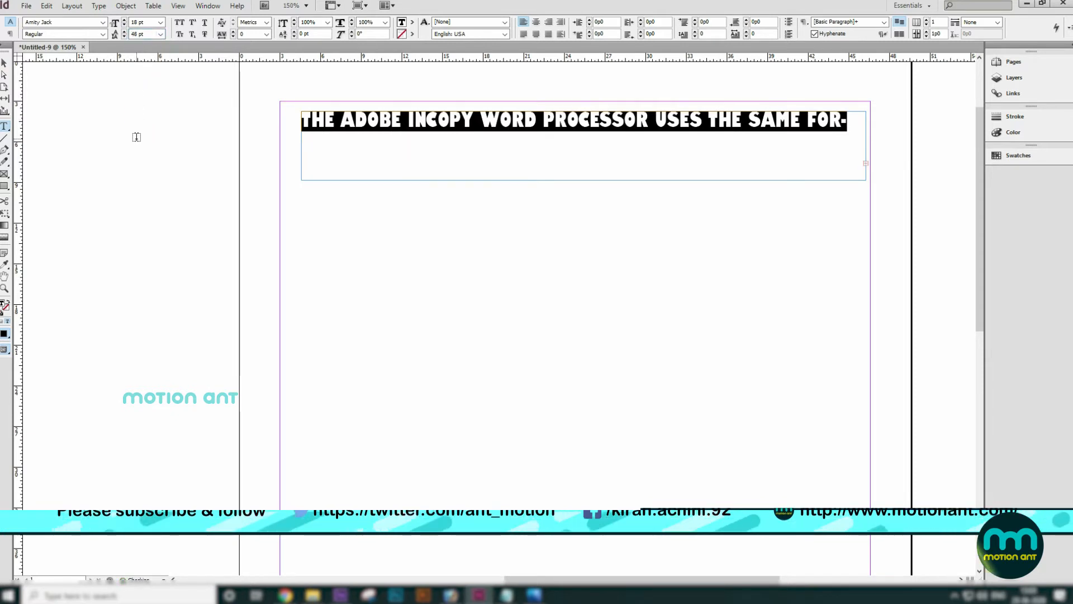
left_click(161, 34)
left_click(137, 43)
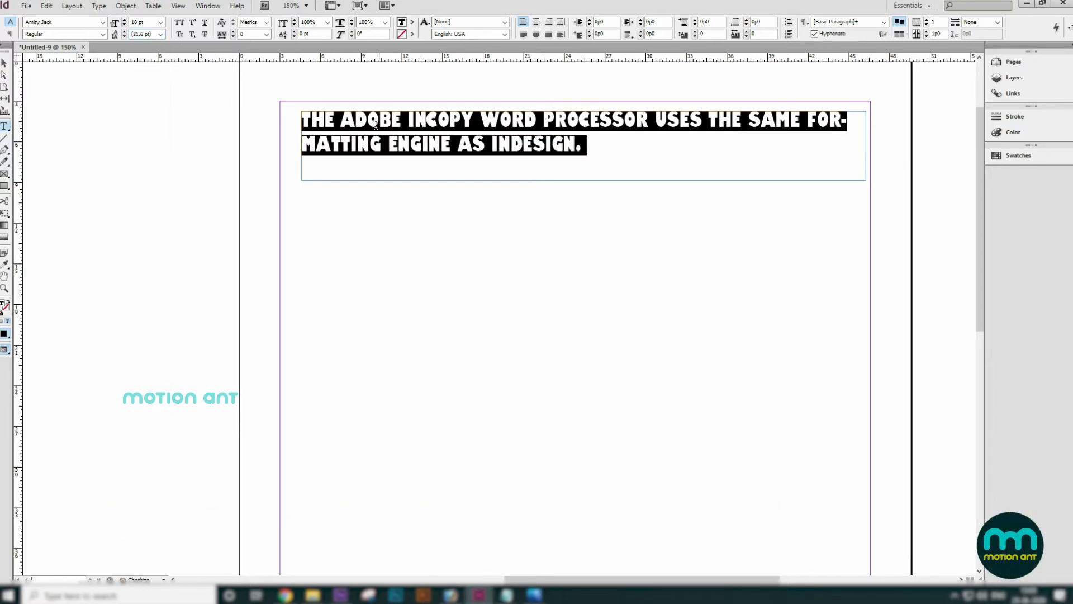
Step: Apply All Caps to the selected sentence and change its font to Arial
left_click(179, 23)
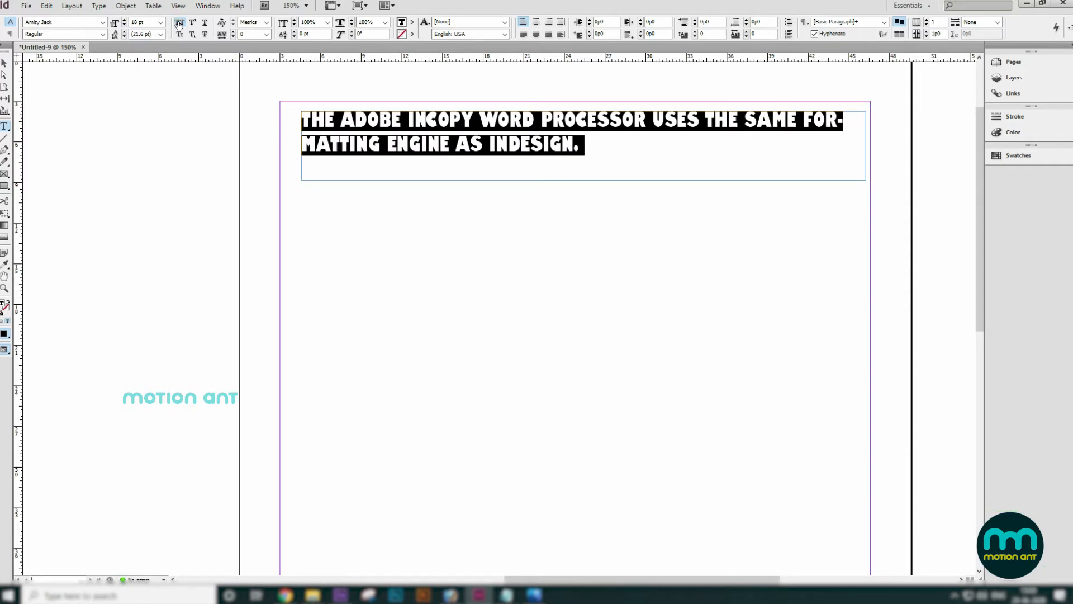
left_click(103, 22)
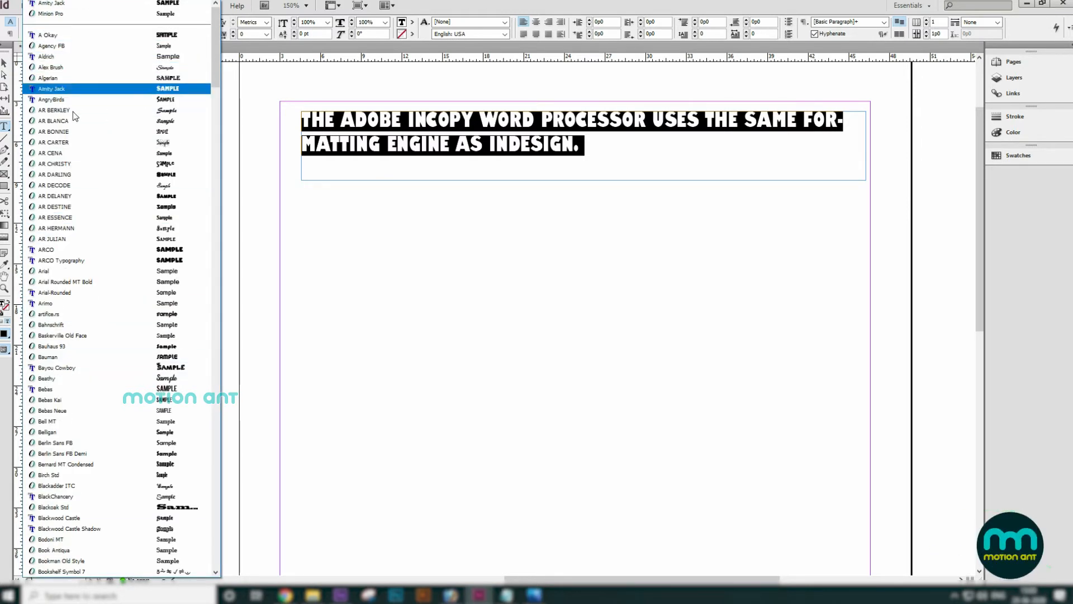
scroll(87, 242, "down", 1)
scroll(87, 242, "down", 1)
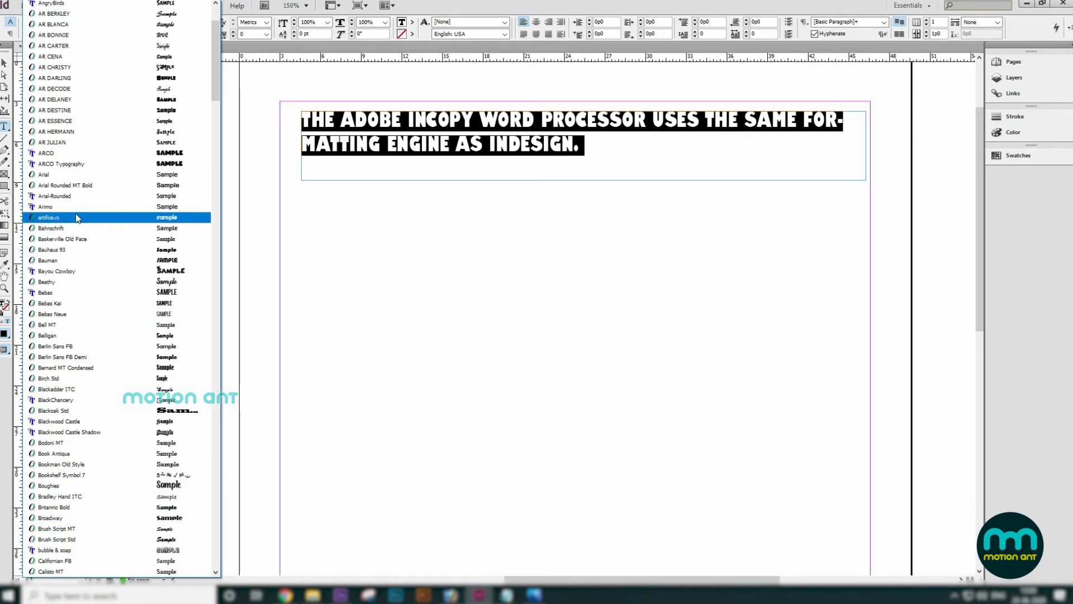
left_click(63, 177)
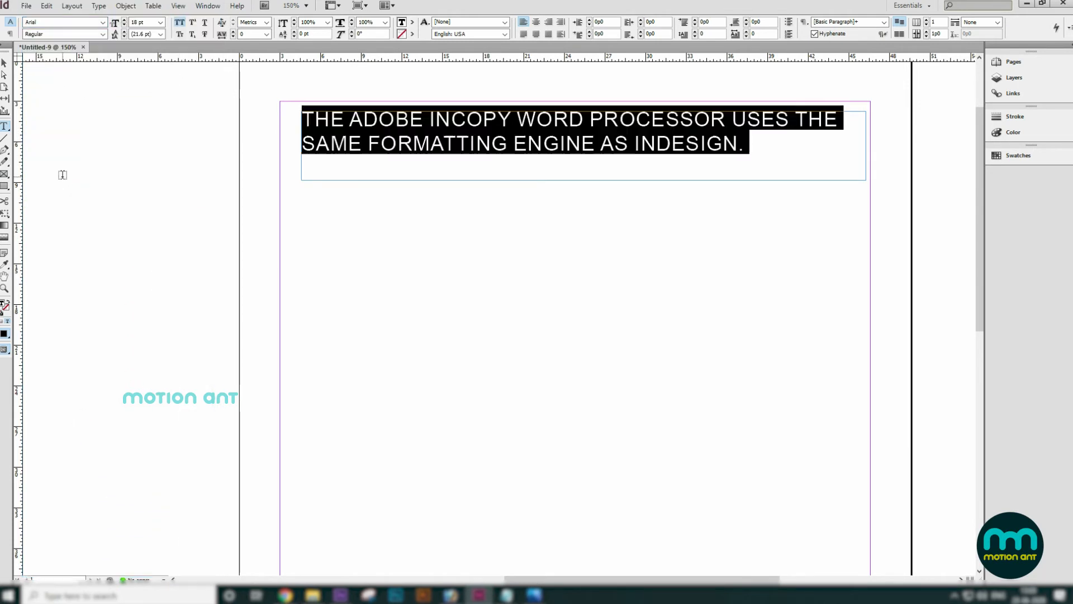
Step: Reselect the whole sentence, turn off All Caps, and try Small Caps on it before switching that off again
left_click(475, 142)
left_click_drag(740, 155, 259, 105)
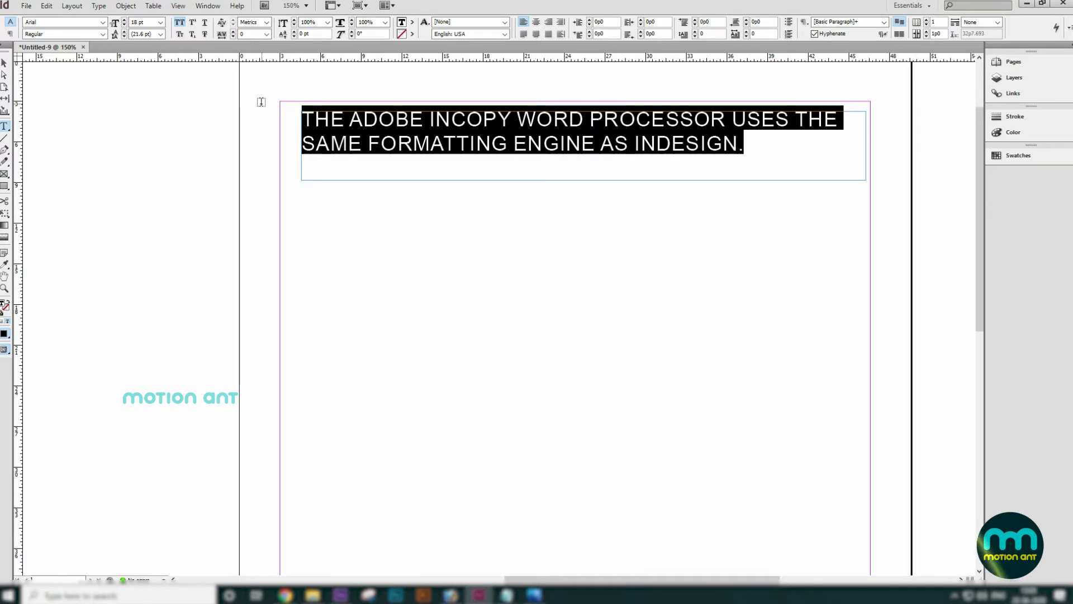
left_click(180, 22)
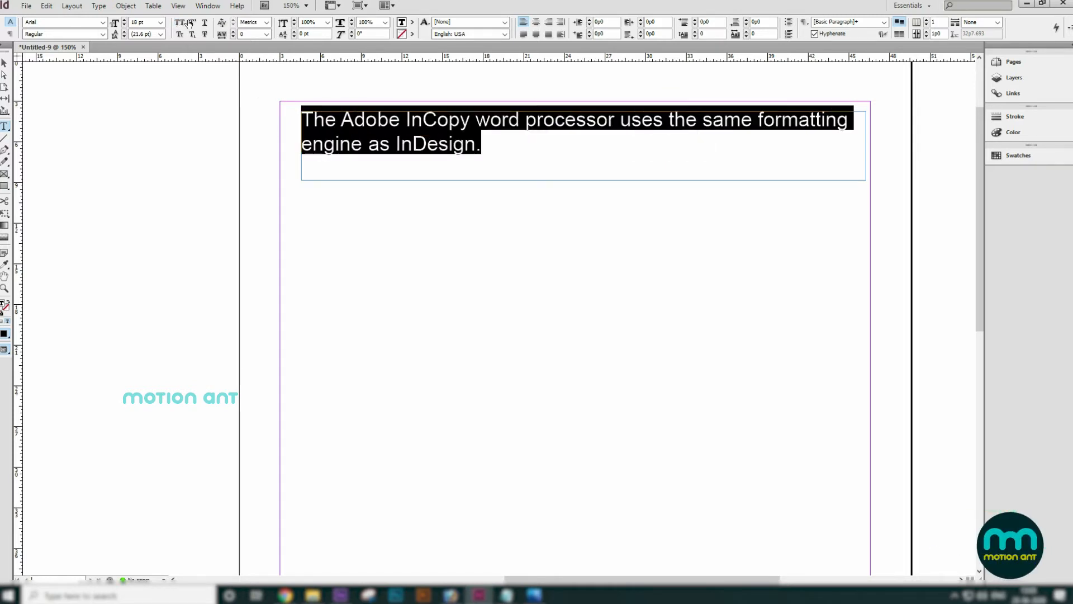
left_click(179, 35)
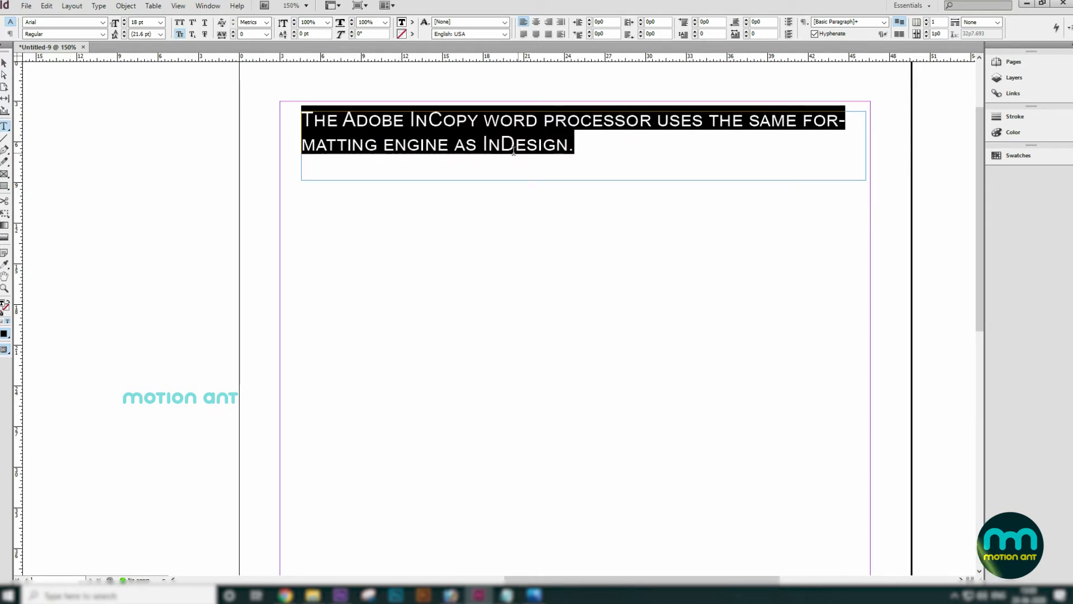
left_click(179, 35)
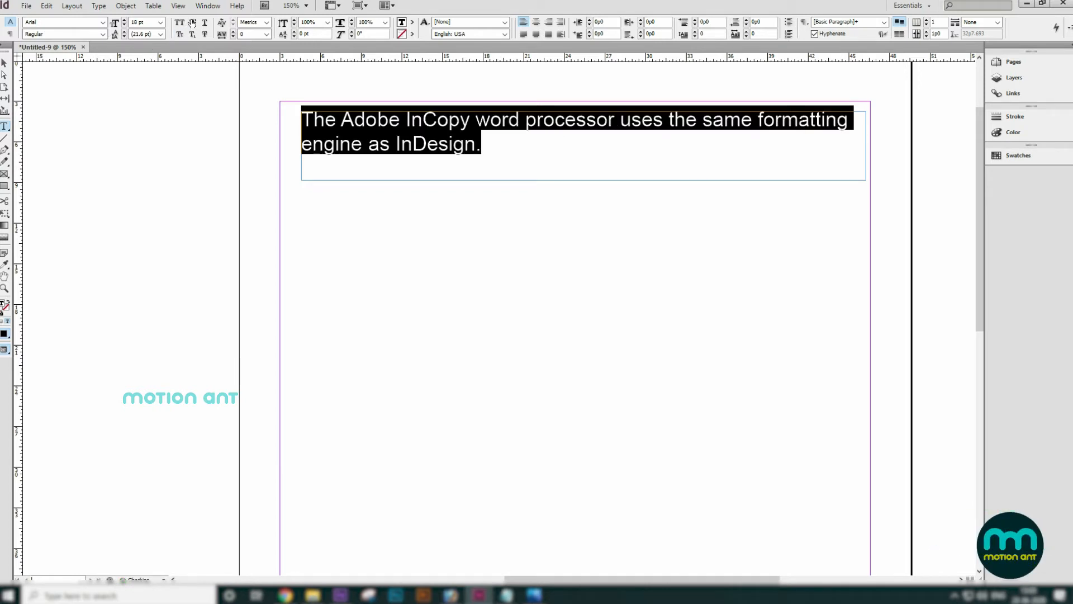
Step: Try Superscript and Subscript on the letter "n" at the end of "InDesign"
left_click(468, 146)
left_click(192, 23)
left_click(193, 22)
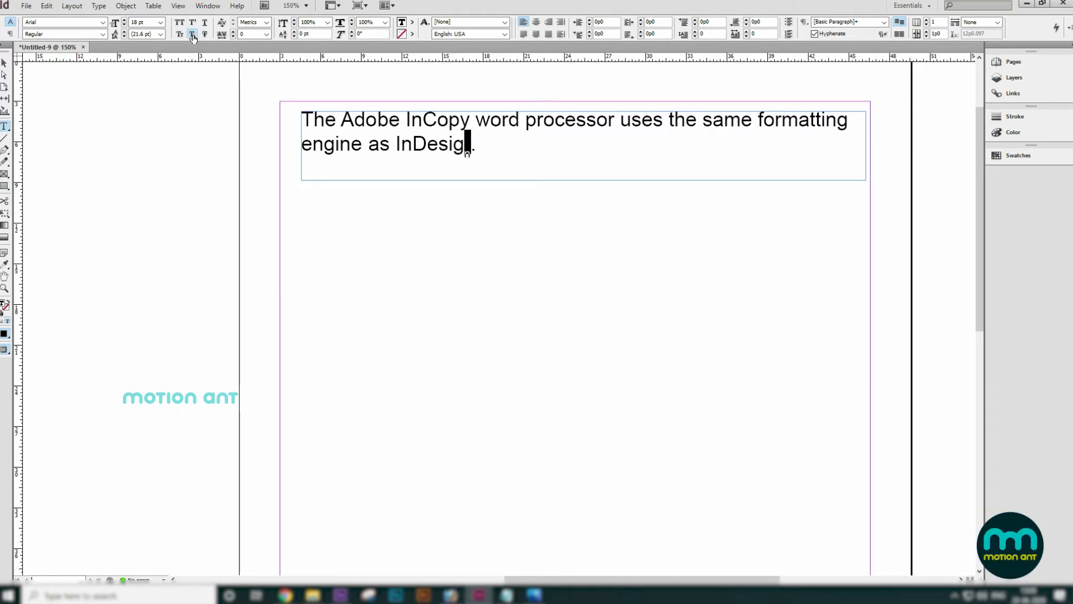
left_click(193, 35)
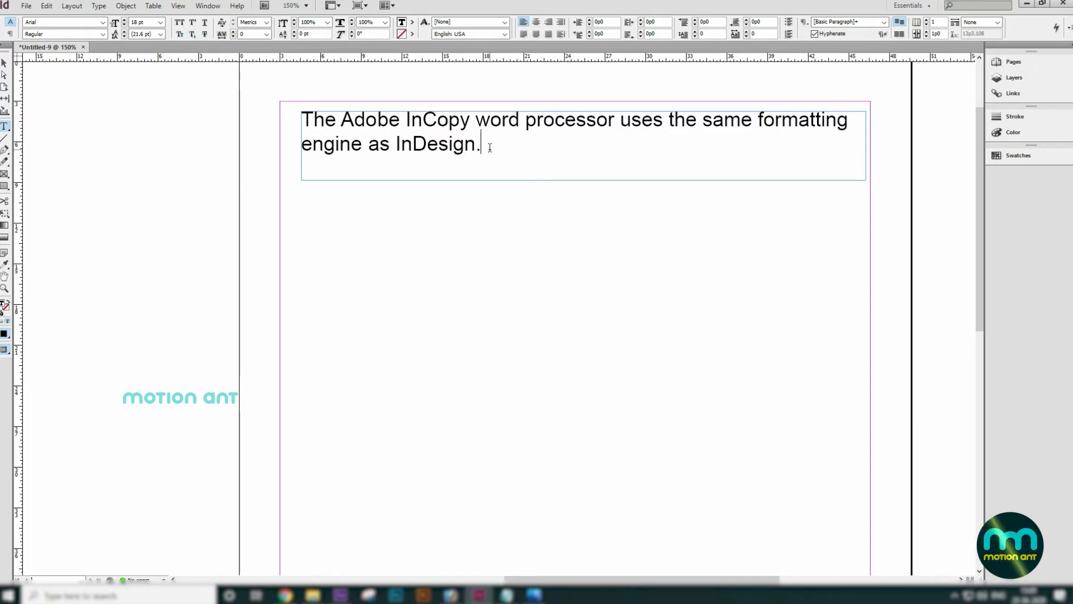
Step: Underline the second line, "engine as InDesign.", and leave text editing
left_click_drag(490, 148, 302, 146)
left_click(205, 22)
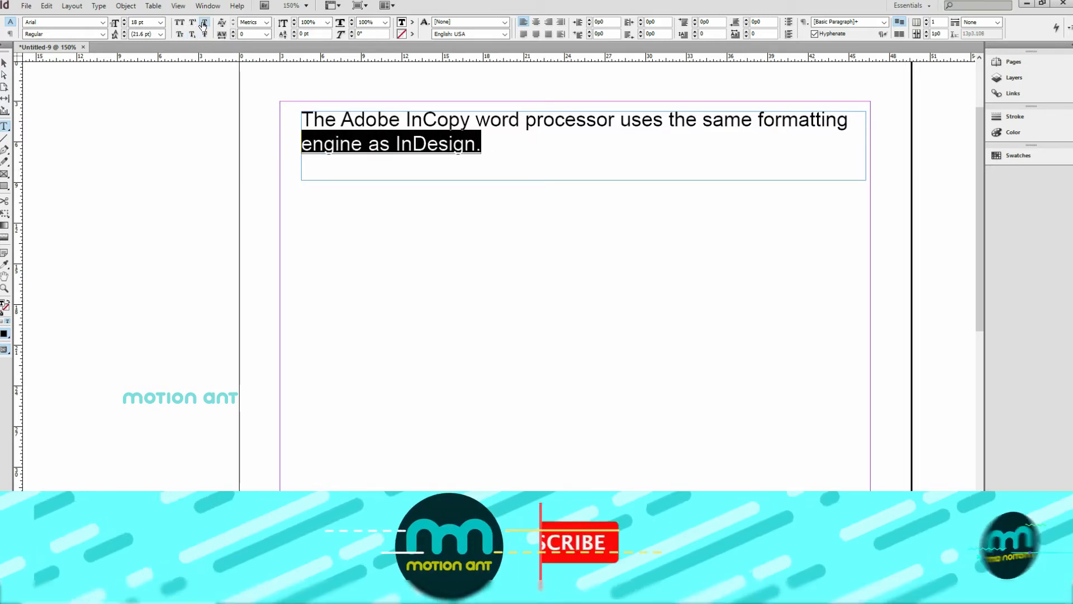
left_click(192, 183)
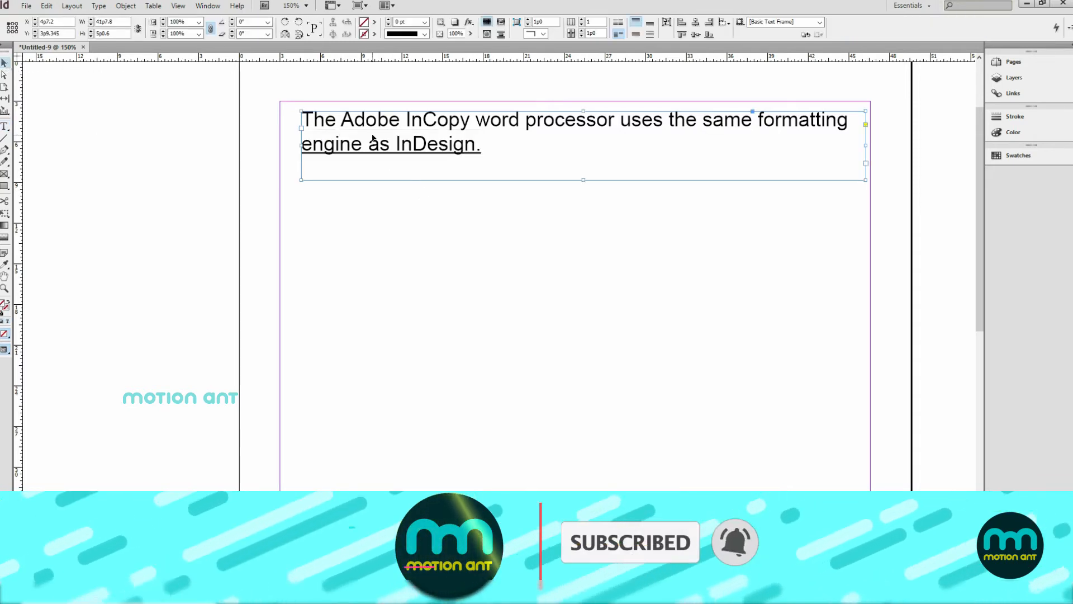
Step: Reselect the second line, try Strikethrough on it, and clear both the strikethrough and the underline
left_click(484, 151)
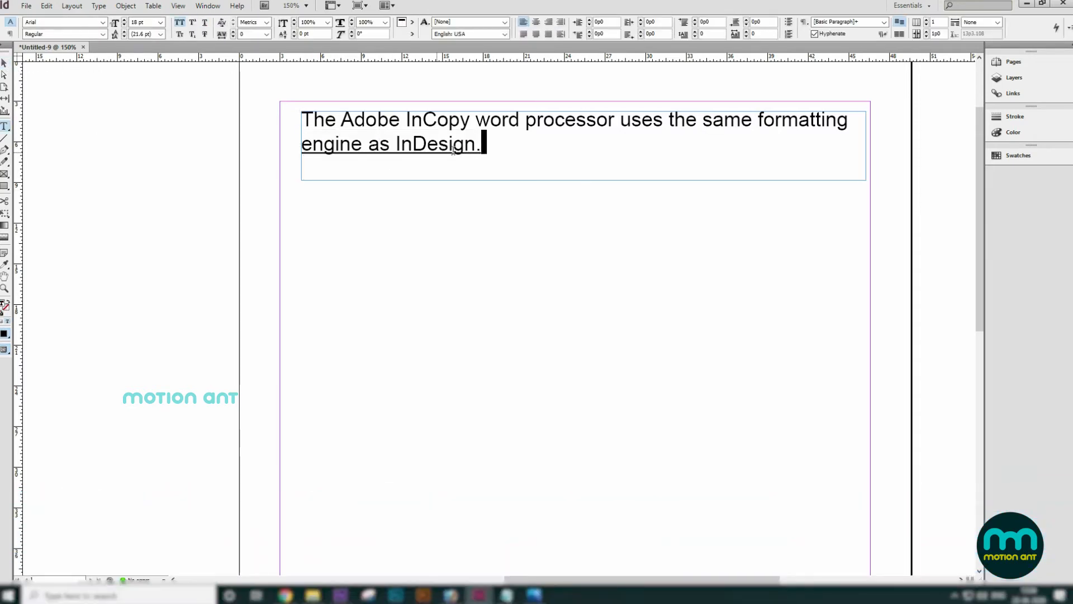
left_click_drag(485, 150, 279, 147)
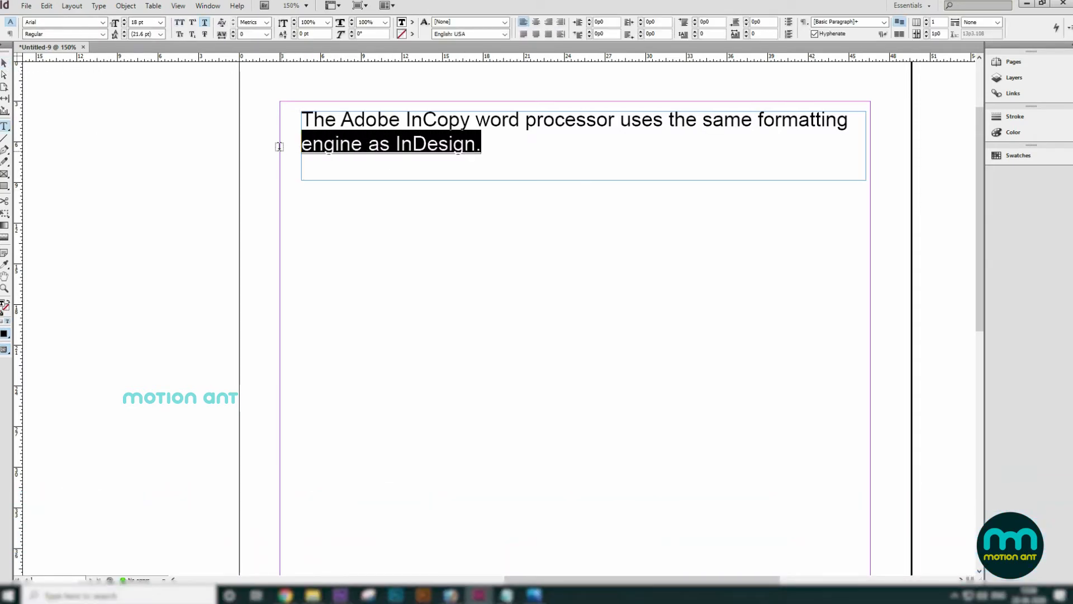
left_click(205, 35)
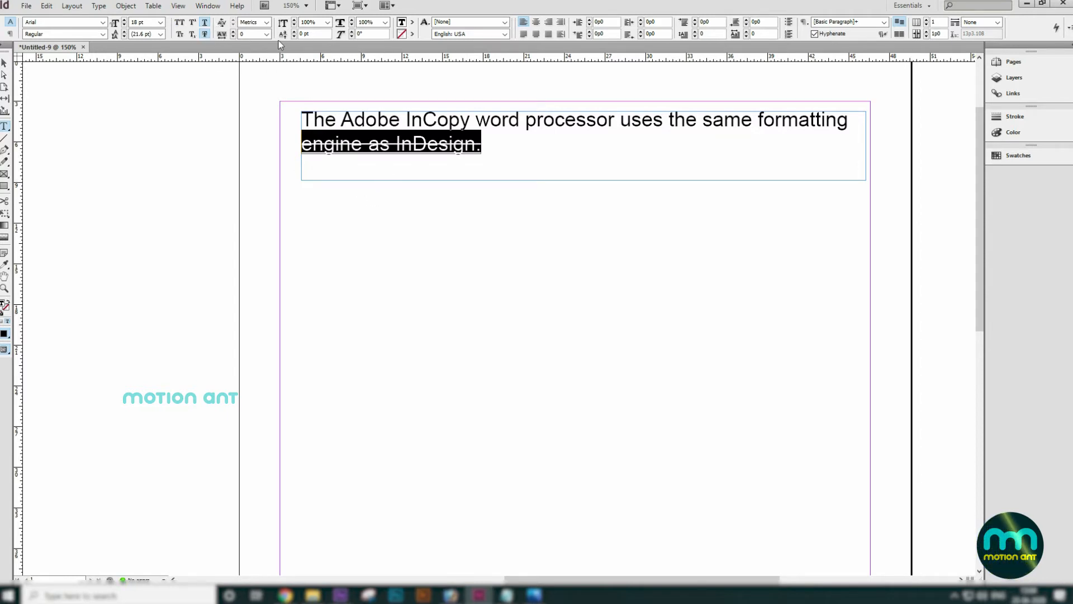
left_click(205, 34)
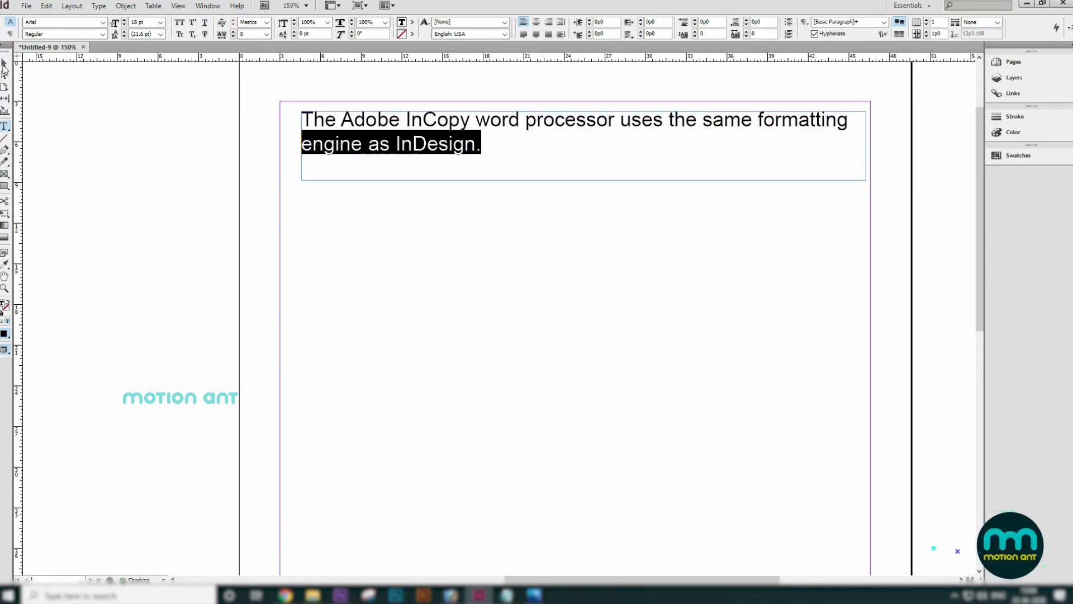
Step: Select the text frame as a whole and apply Strikethrough to all of its text
key("Escape")
left_click(422, 179)
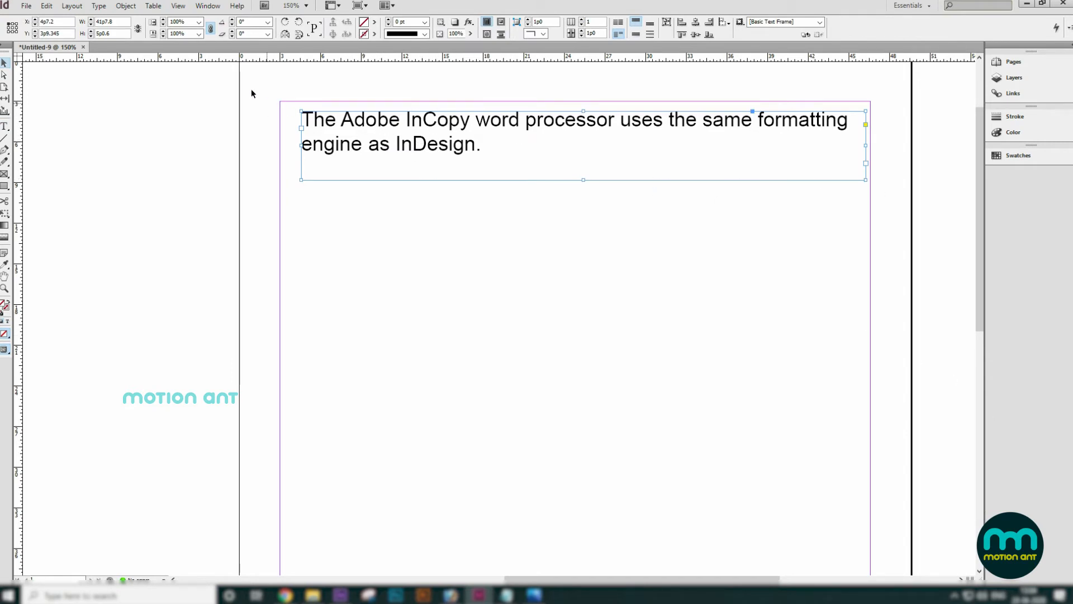
left_click(4, 127)
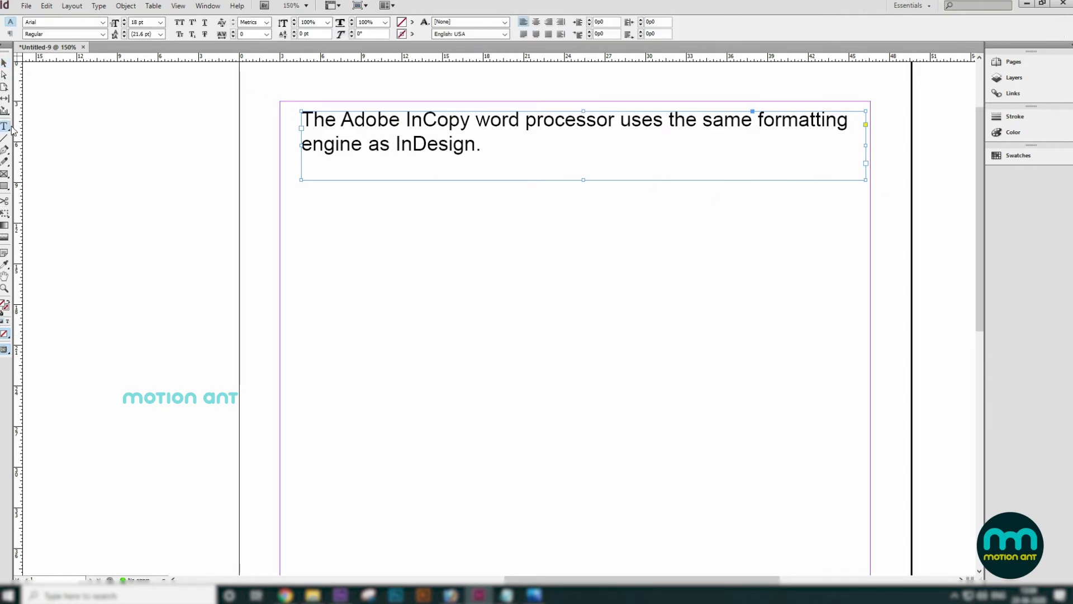
left_click(204, 35)
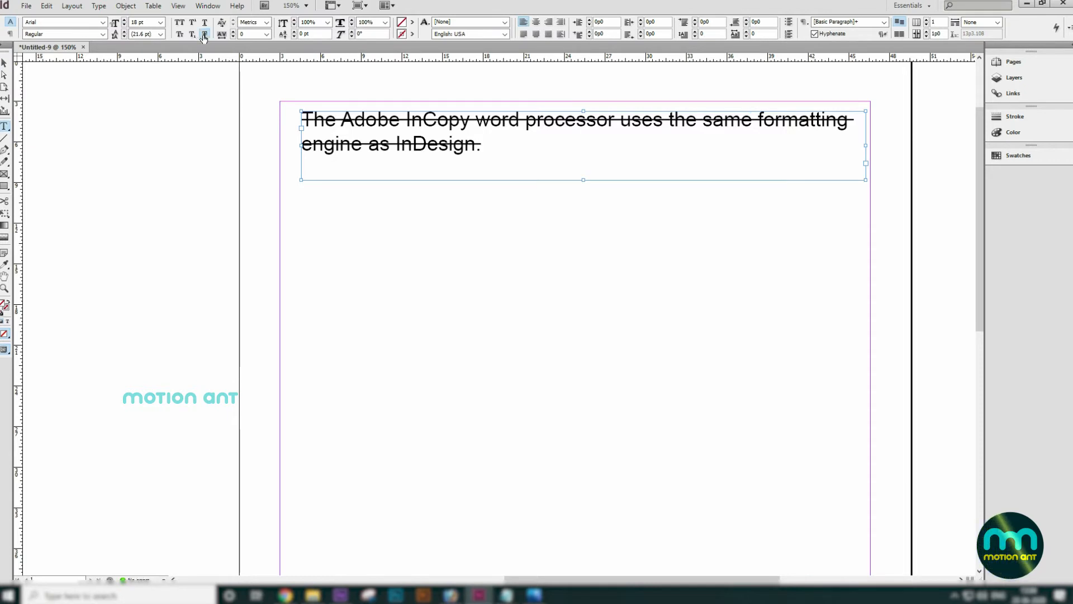
left_click(4, 63)
left_click(648, 262)
left_click(730, 180)
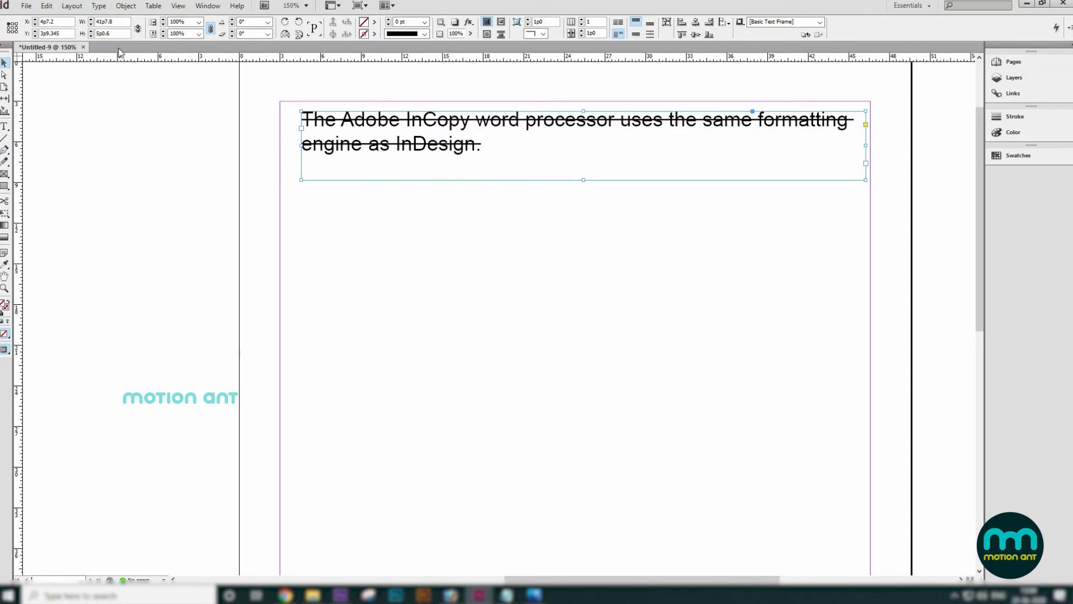
Step: Underline all the text in the frame, undo both the underline and the strikethrough, and deselect the frame
key("t")
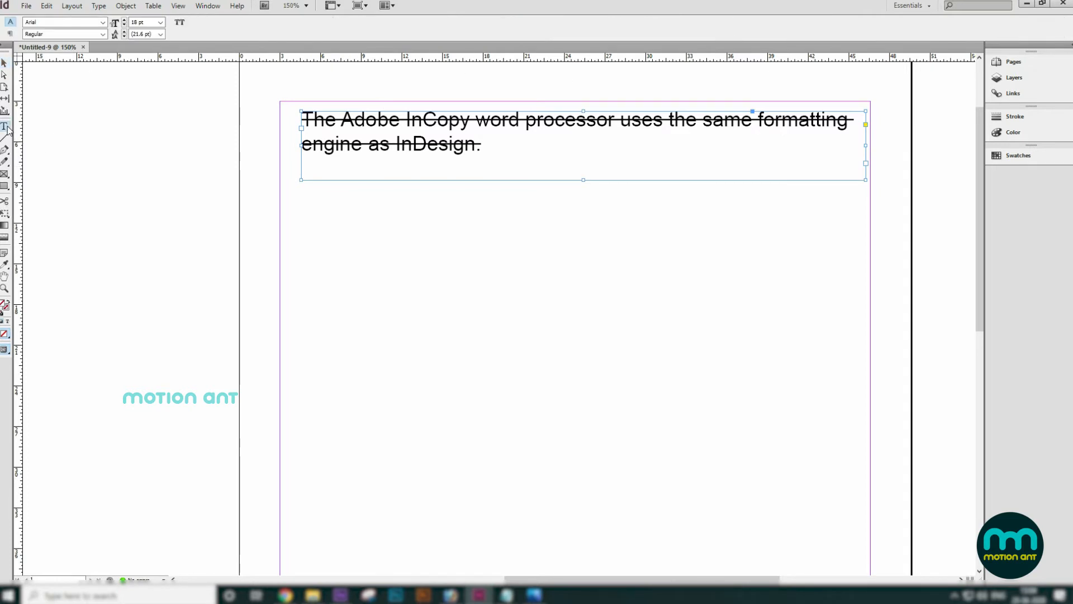
left_click(205, 25)
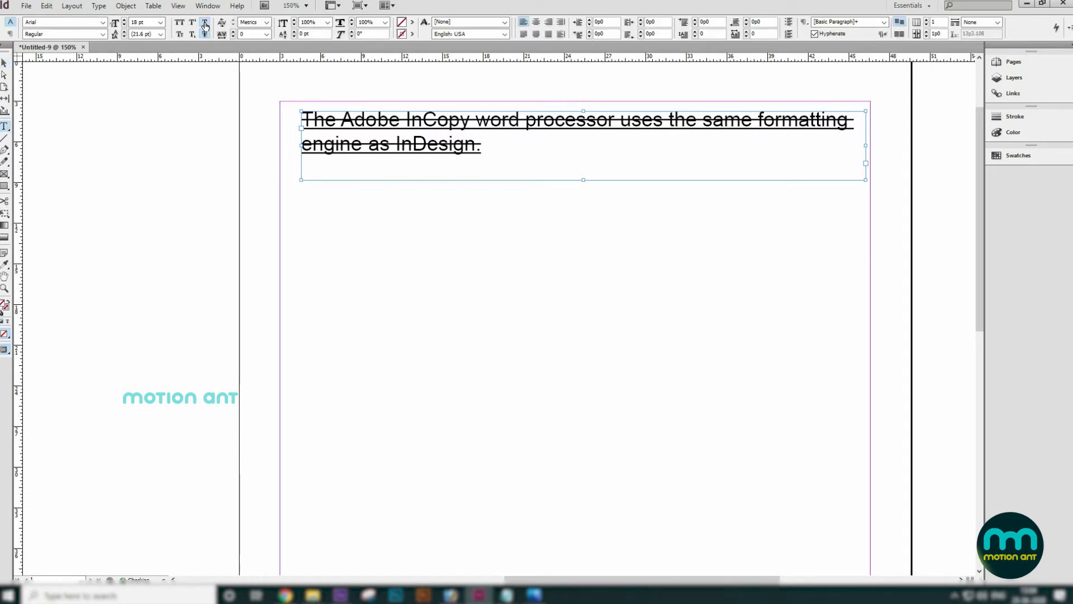
key("Escape")
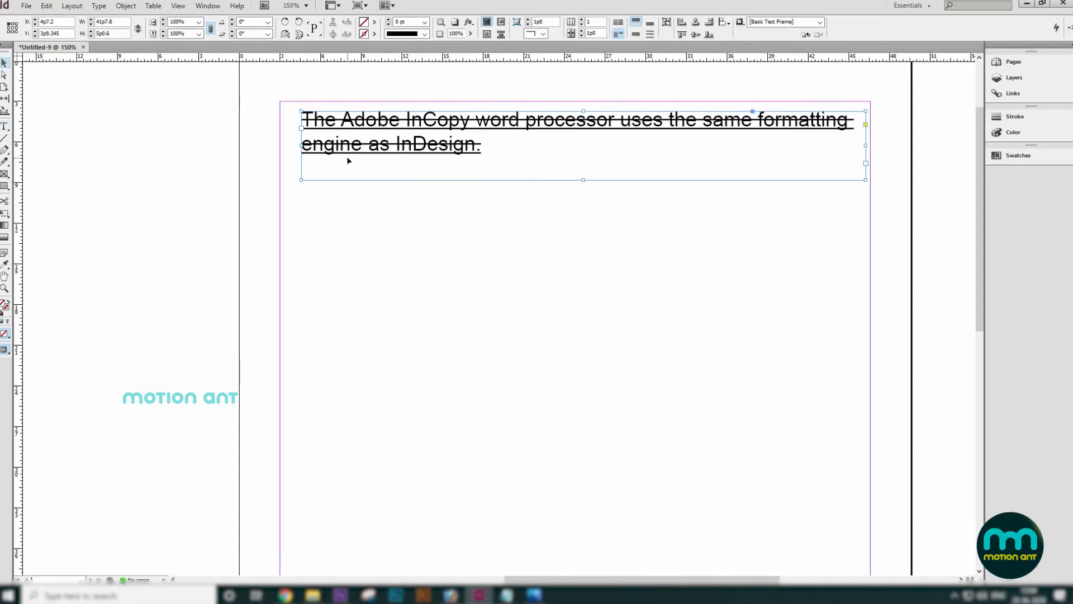
key("ctrl+z")
key("ctrl+z")
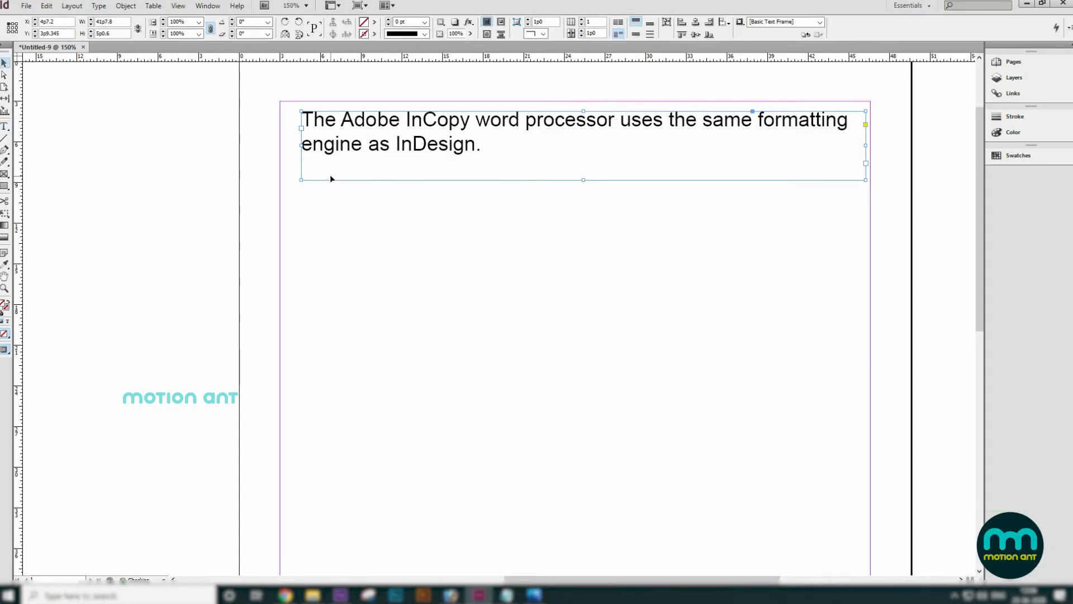
left_click(513, 349)
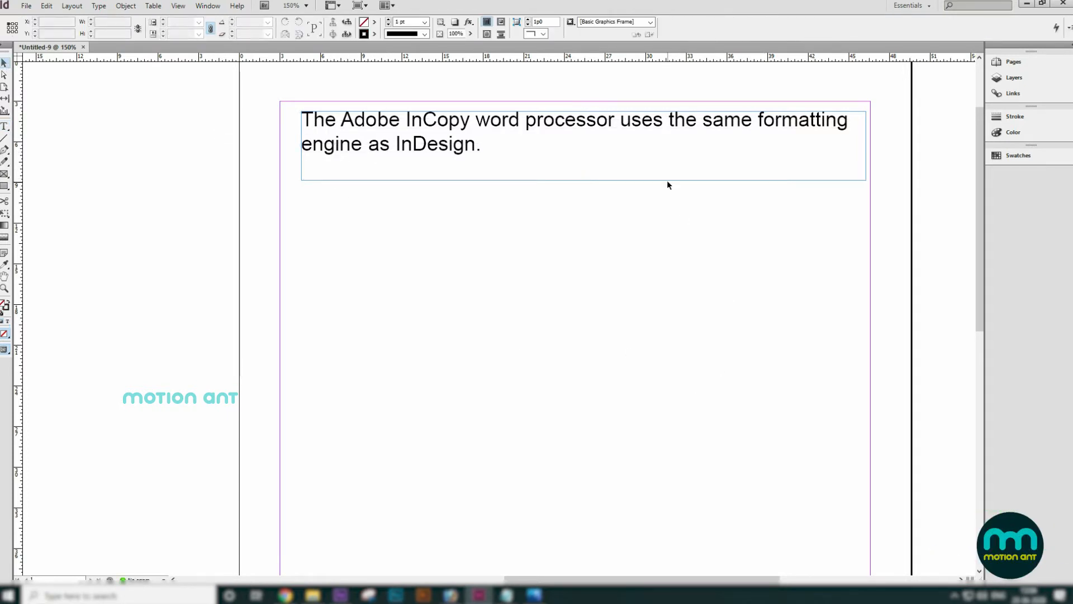
Step: Select the whole "The Adobe InCopy" sentence in the frame and try a kerning value of -75 on it
left_click(405, 129)
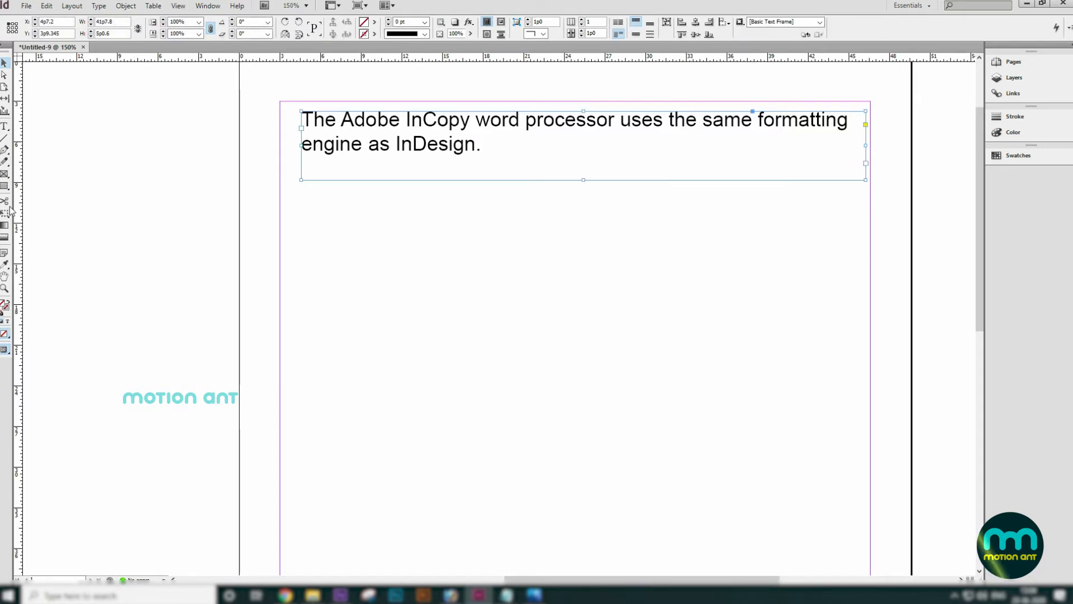
double_click(385, 120)
left_click_drag(491, 153, 299, 114)
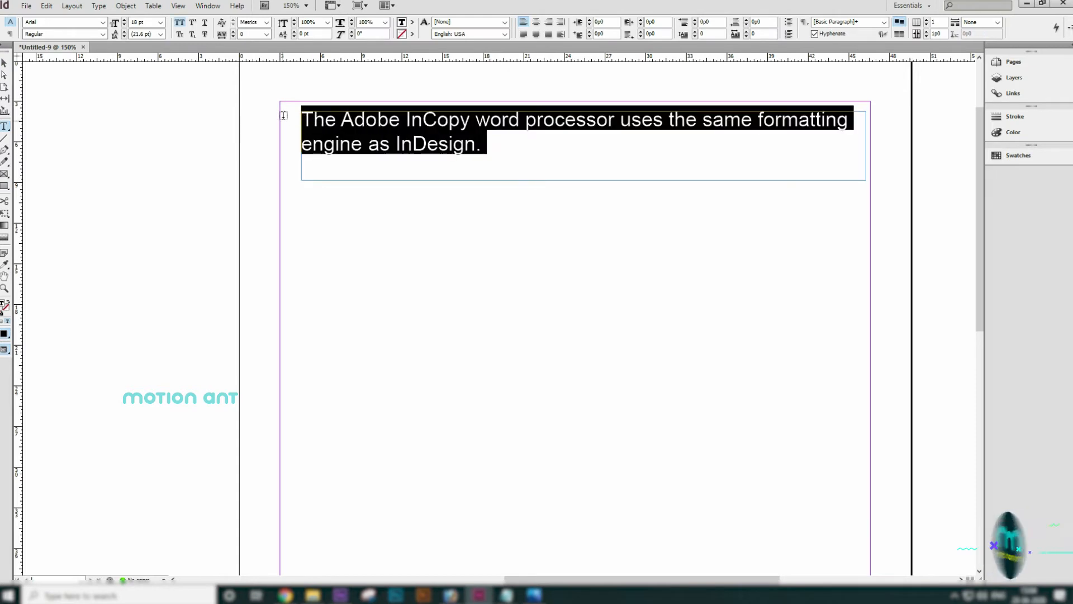
left_click(267, 23)
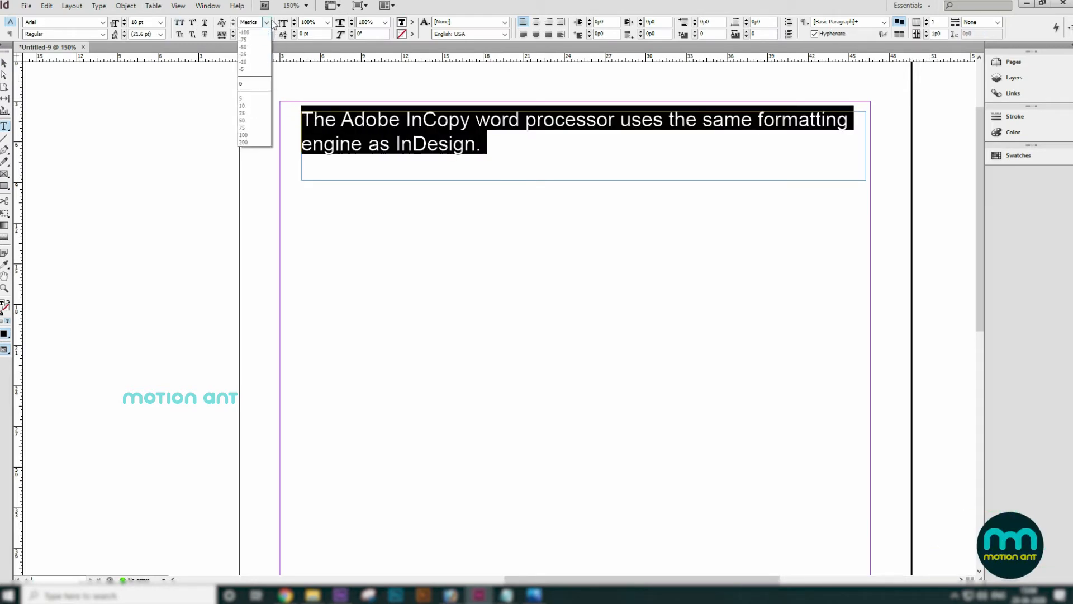
left_click(260, 39)
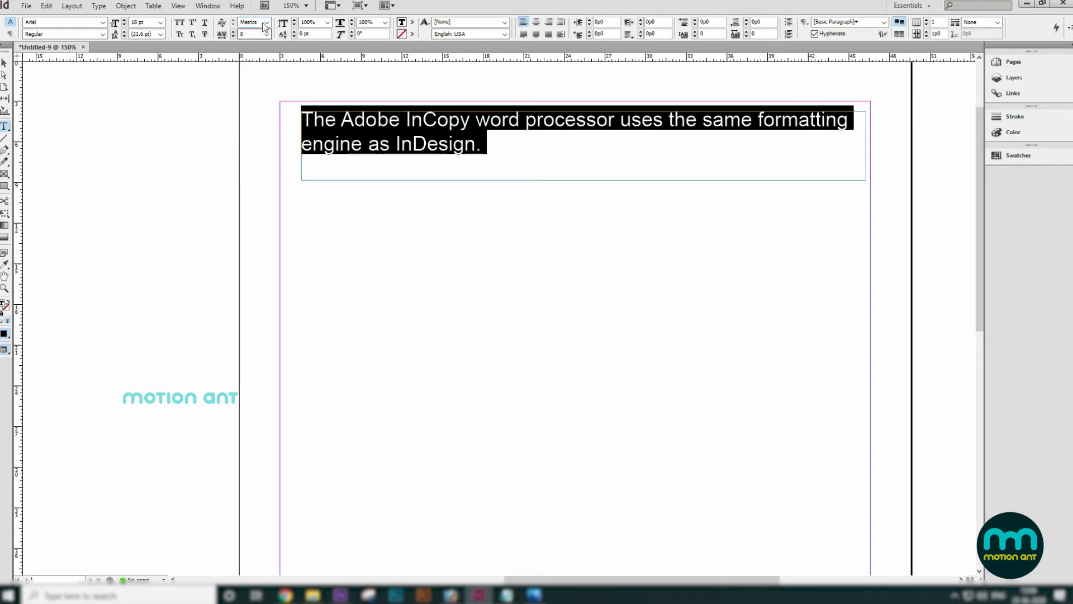
Step: Apply Metrics kerning to the selected sentence, try vertical scales of 90% and 50%, and return the scale to 100%
left_click(267, 22)
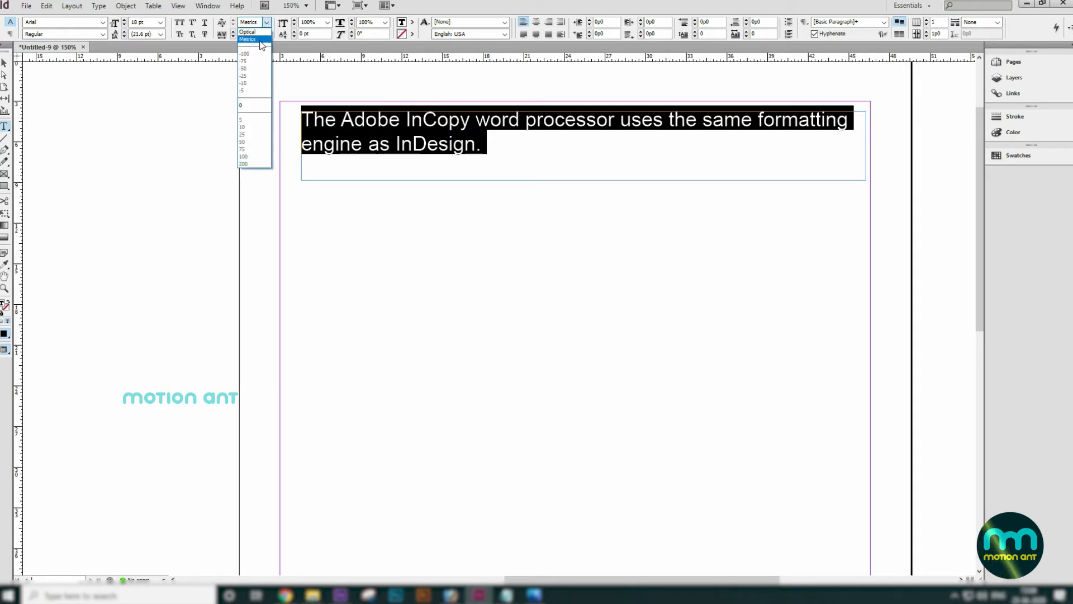
left_click(259, 38)
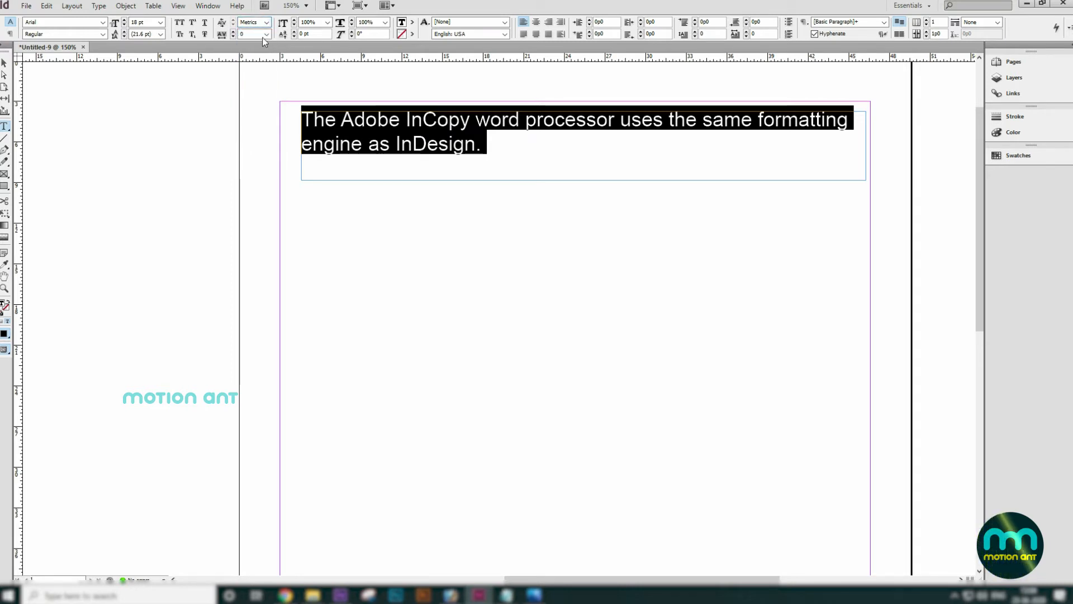
left_click(327, 22)
left_click(309, 76)
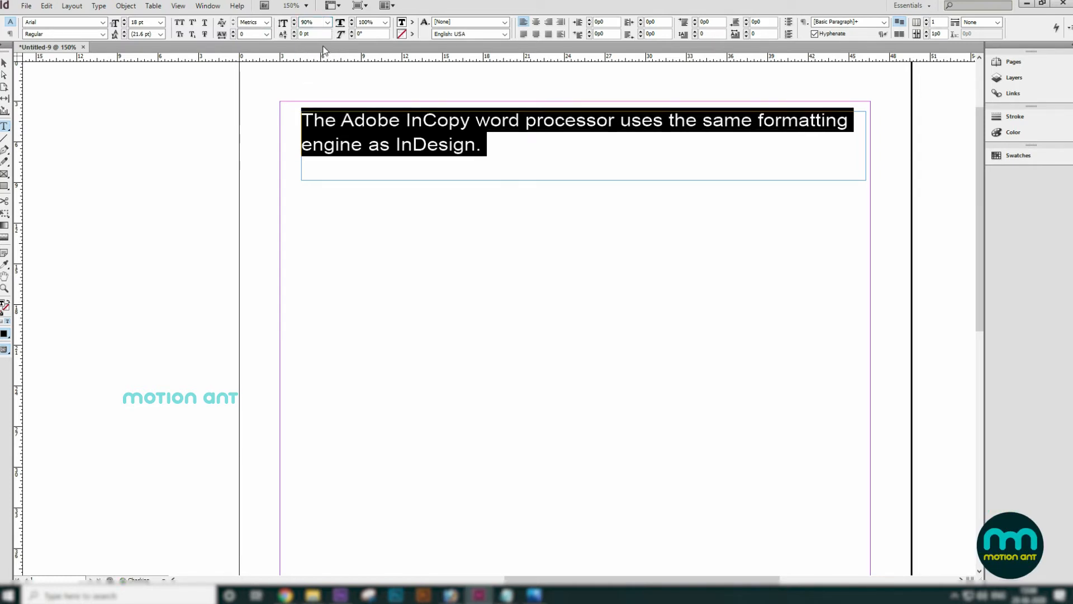
left_click(329, 23)
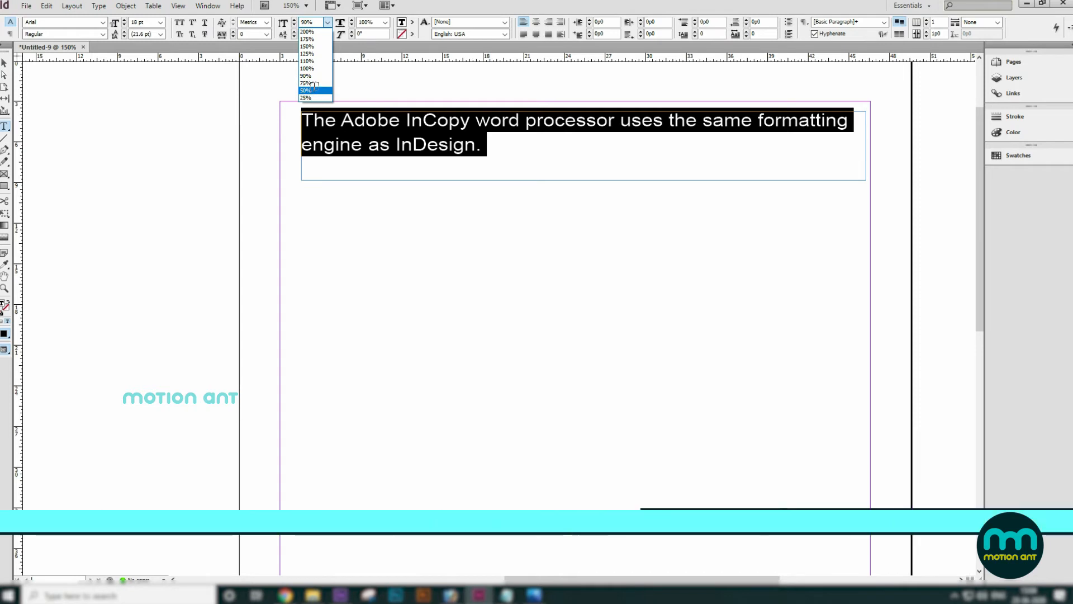
left_click(313, 90)
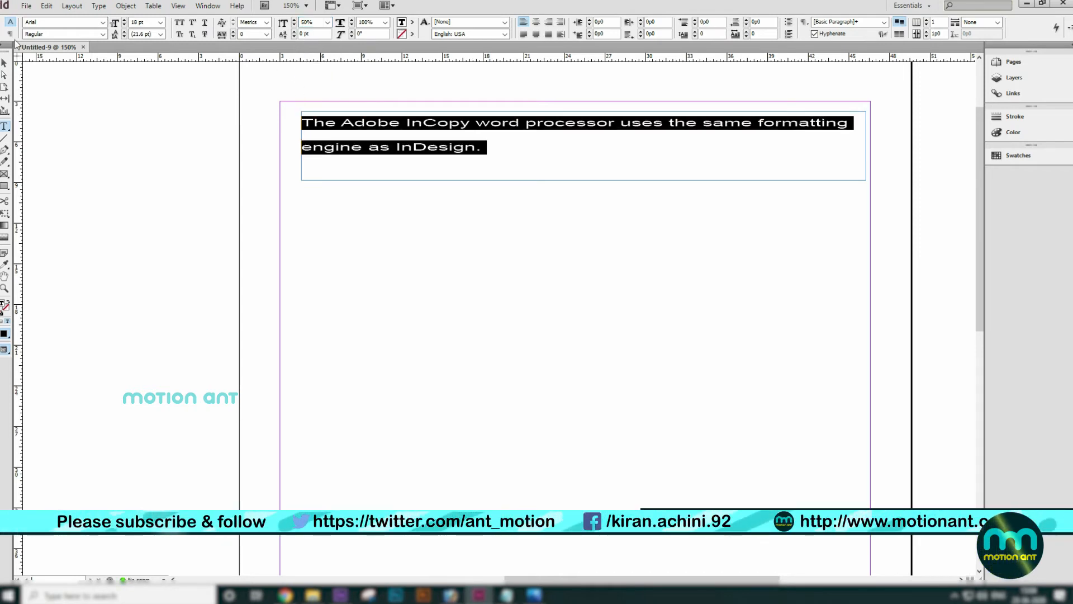
left_click(329, 23)
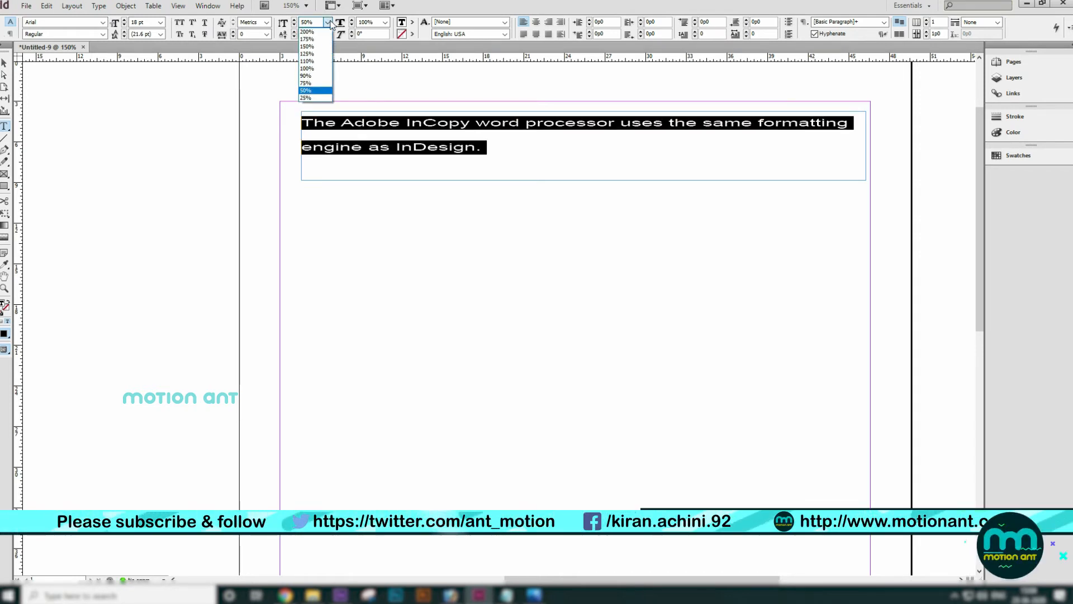
left_click(323, 68)
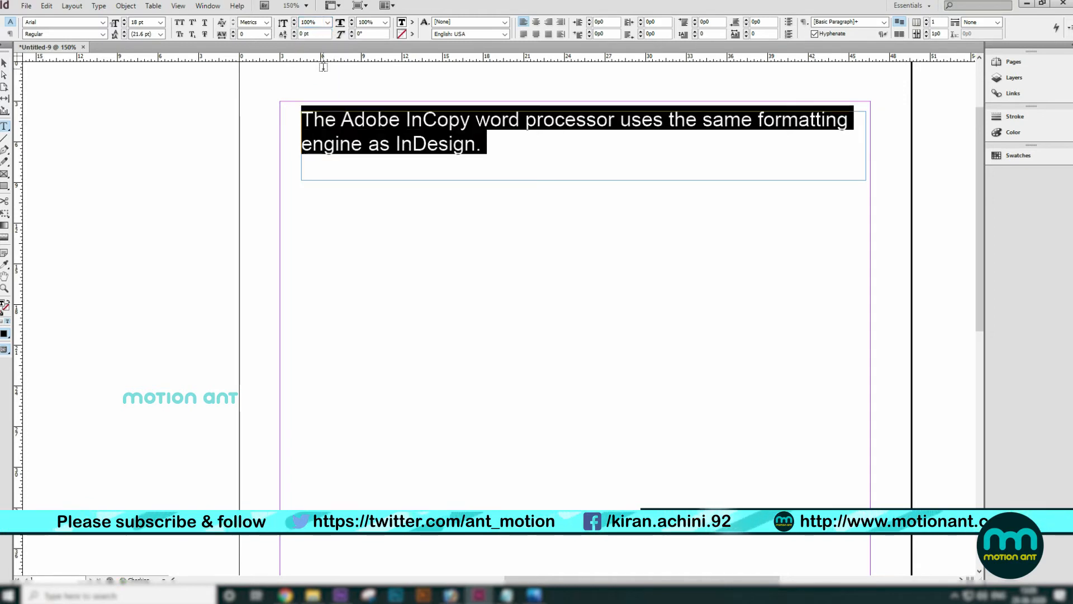
Step: Raise the baseline shift of the selected sentence step by step and bring it back down to 1 pt
left_click(295, 32)
left_click(295, 32)
left_click(295, 31)
left_click(294, 31)
left_click(294, 31)
left_click(294, 37)
left_click(294, 38)
left_click(294, 37)
left_click(294, 37)
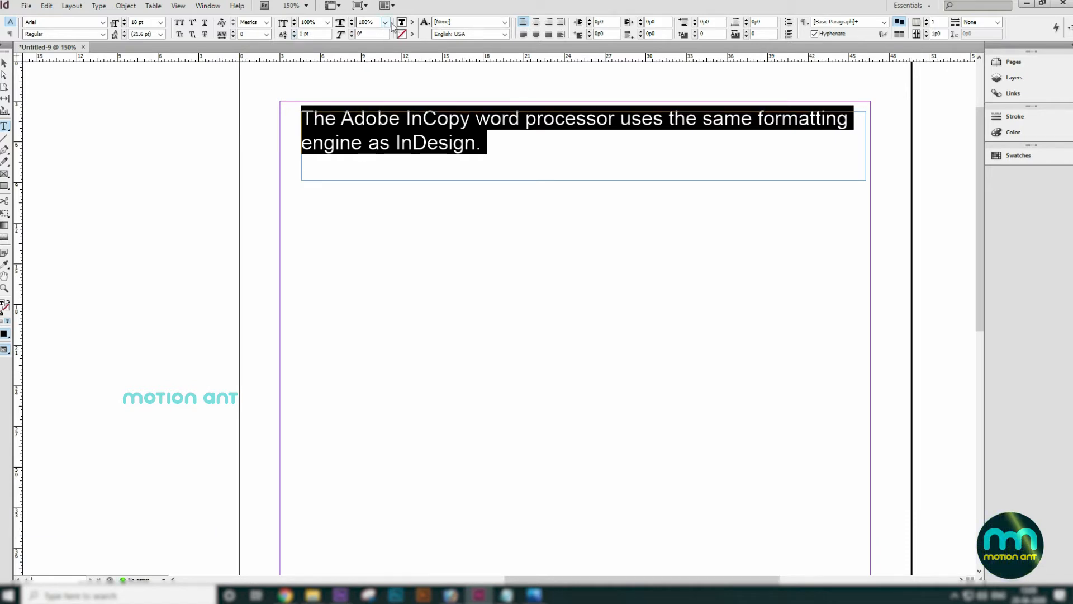
Step: Try centre alignment on the selected sentence and return it to left alignment
left_click(536, 22)
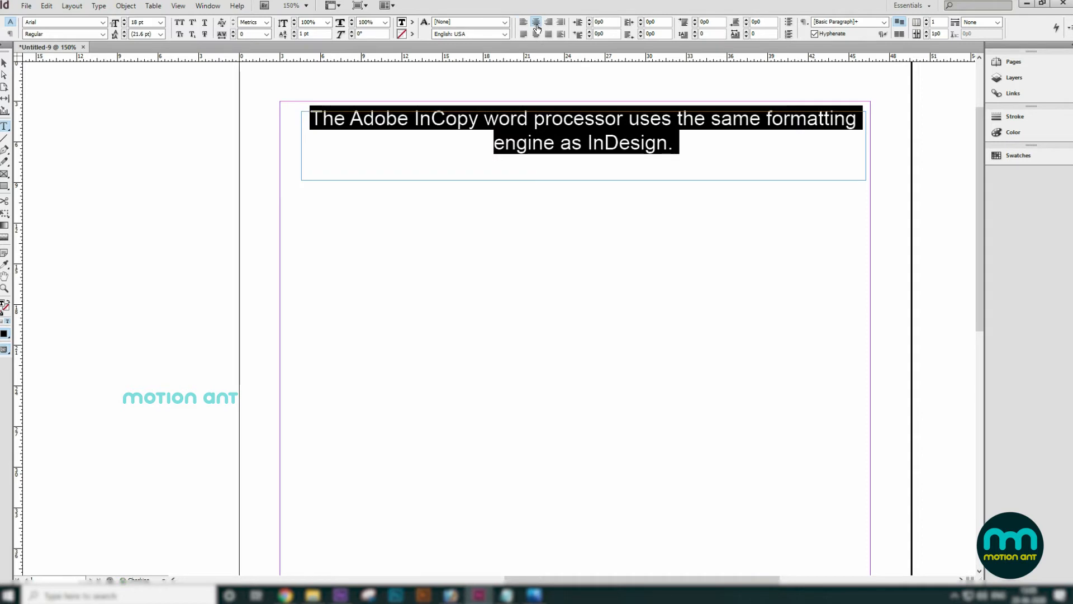
left_click(524, 25)
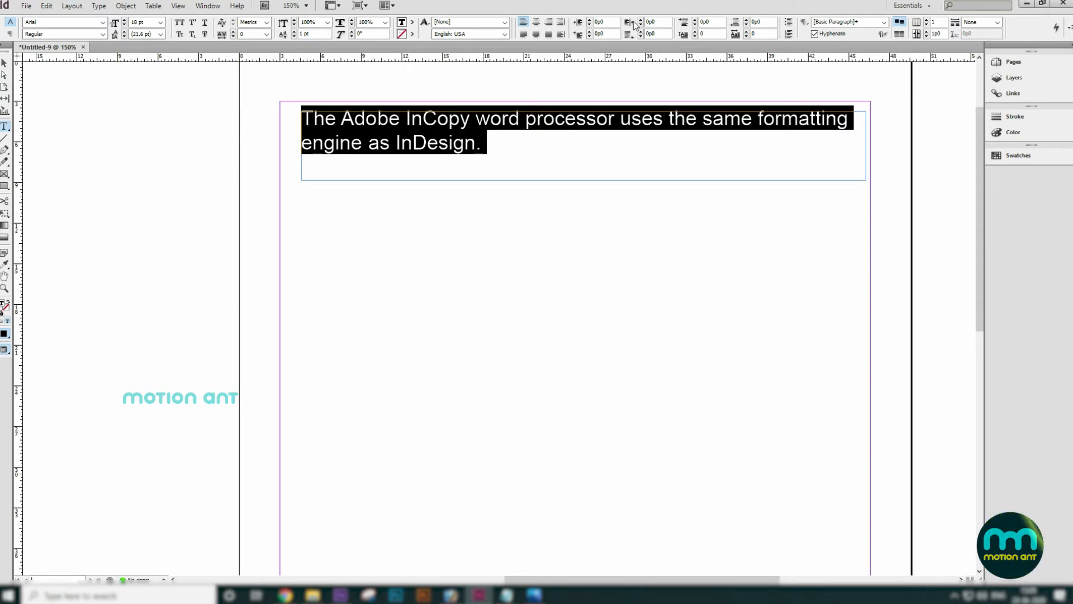
Step: Try a 0p7 left indent with a -0p7 first-line indent on the sentence, and clear the indents
left_click(590, 22)
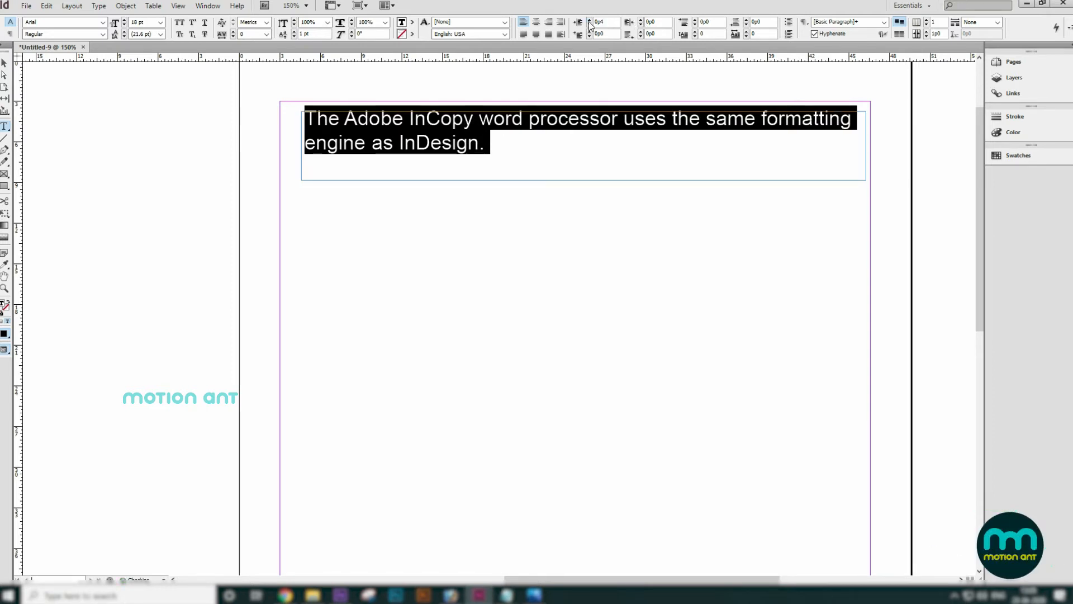
left_click(589, 21)
left_click(591, 36)
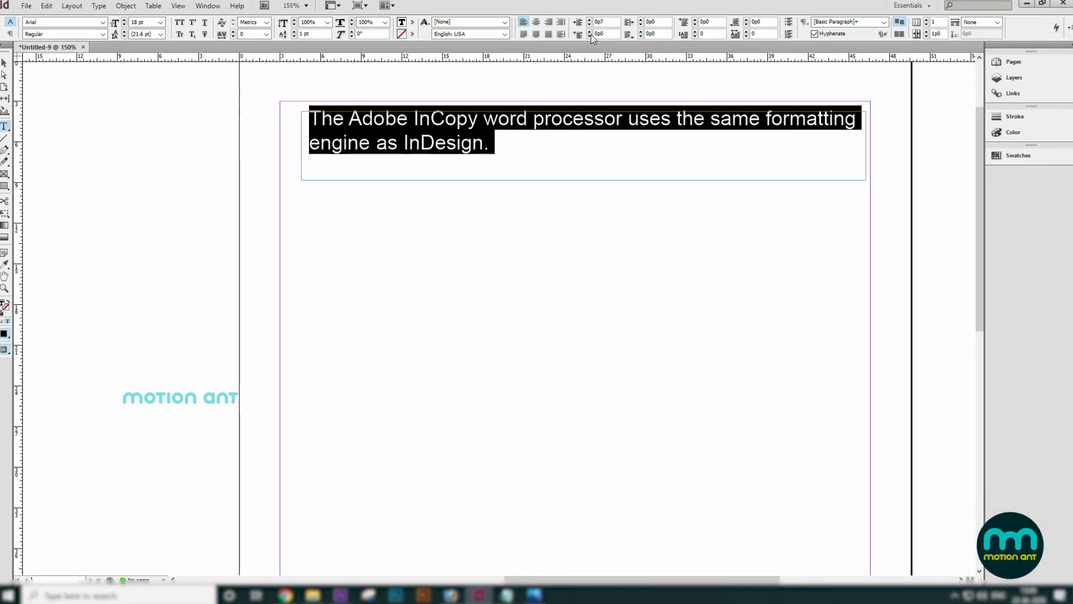
left_click(590, 36)
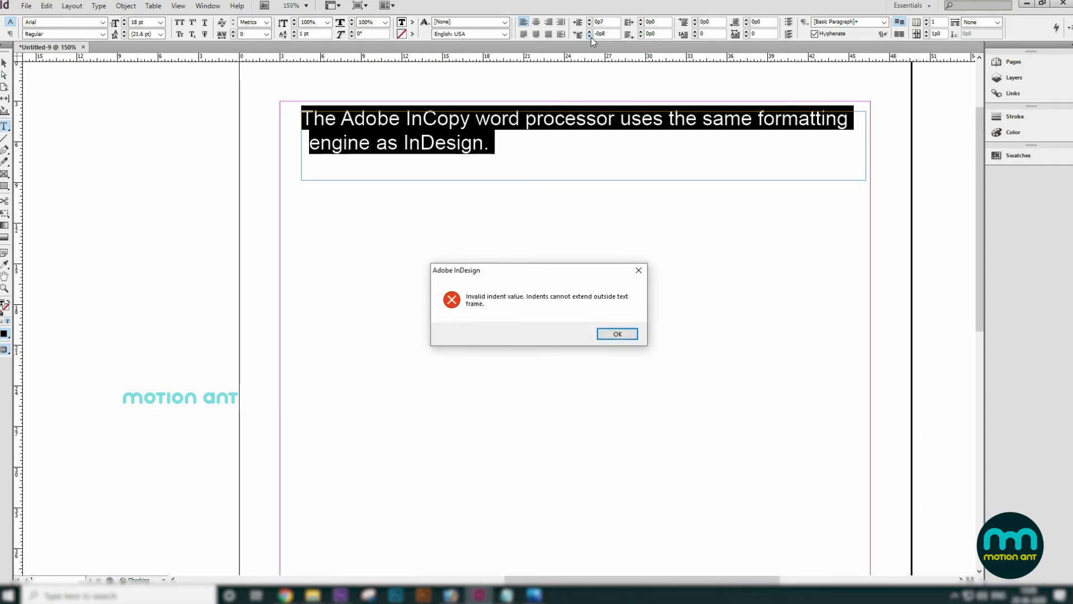
left_click(617, 334)
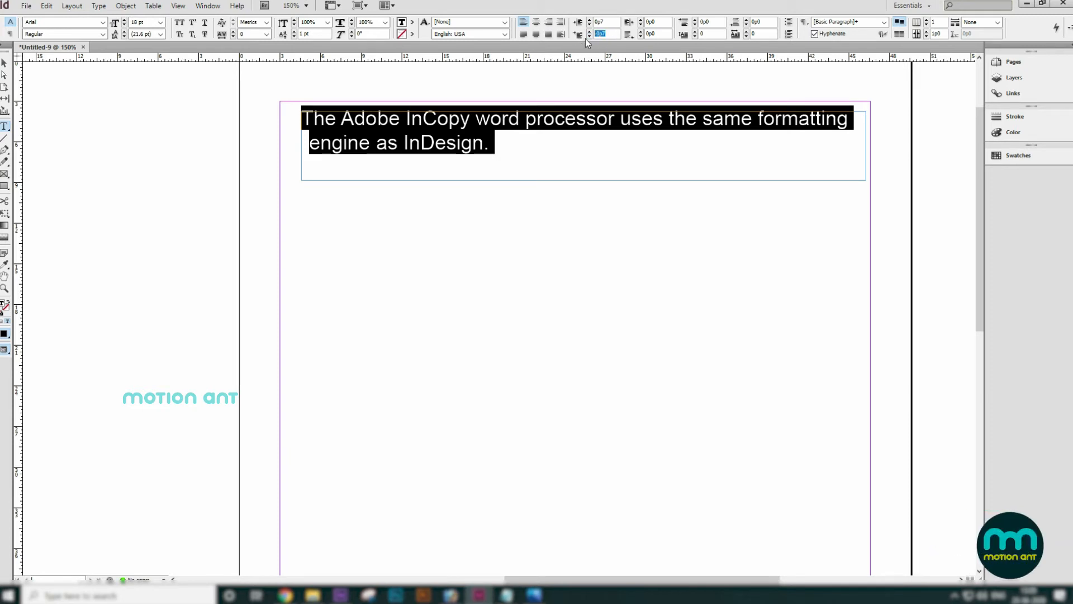
left_click(590, 32)
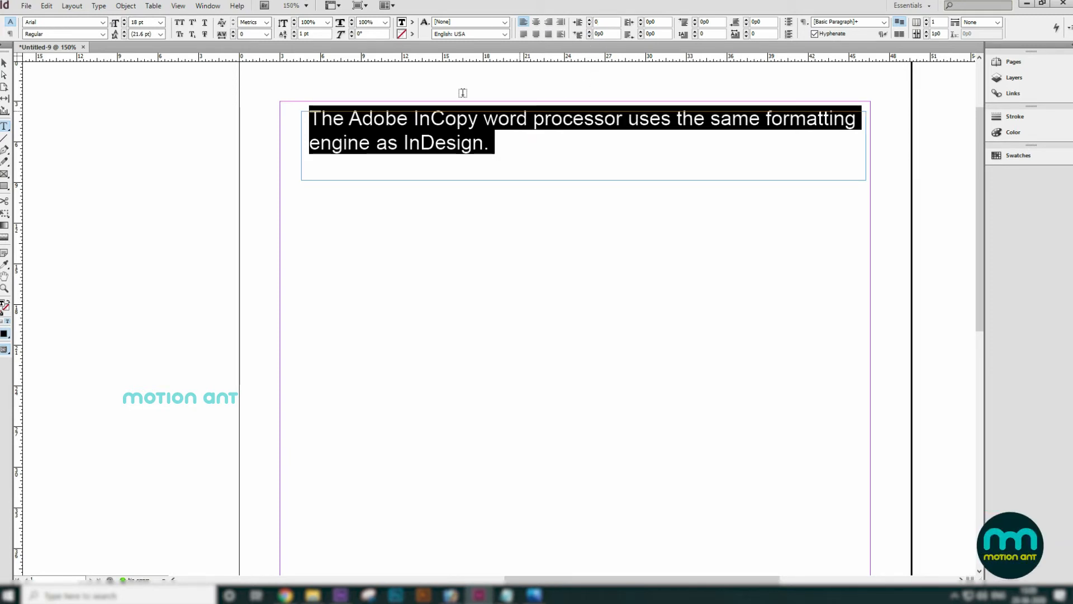
Step: Leave text editing and move the text frame slightly down and to the left, to about X 3p11.7, Y 5p3.9
key("Escape")
key("alt")
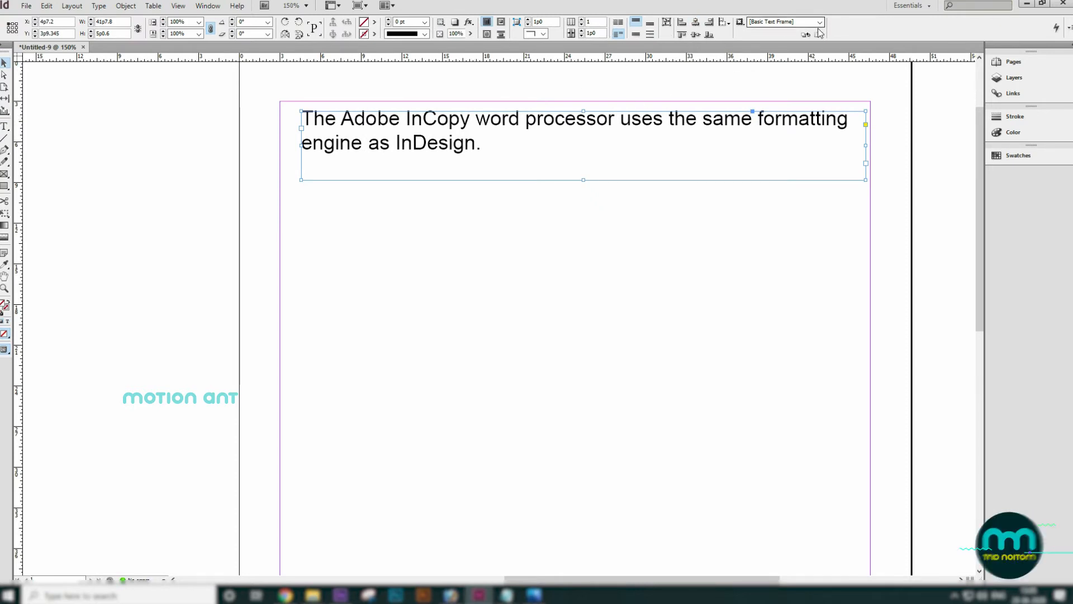
left_click_drag(406, 119, 366, 149)
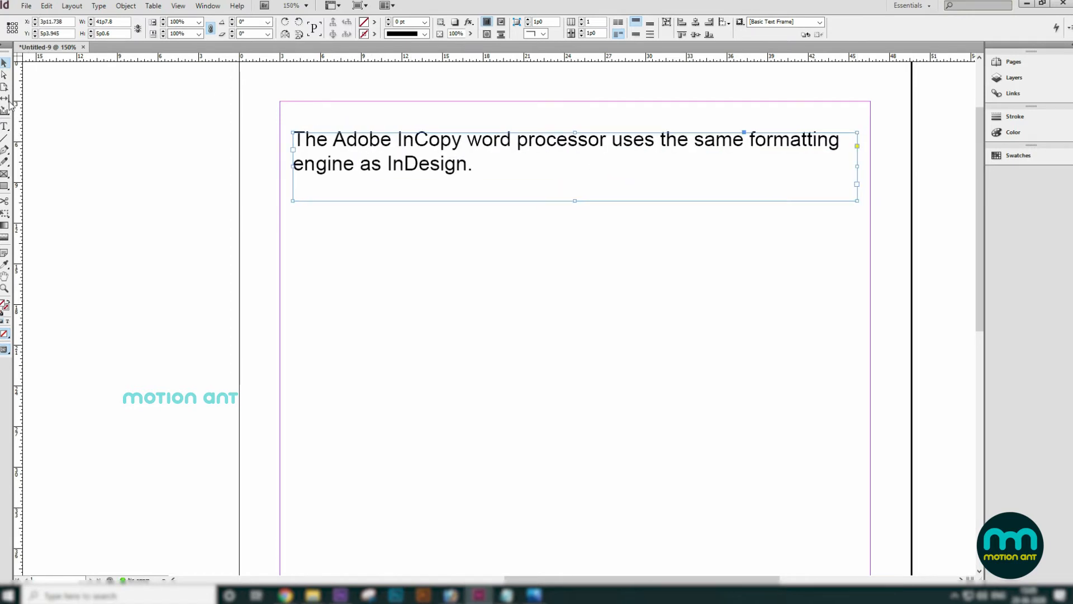
Step: With paragraph formatting, try centre alignment and justification with the last line centred on the frame's text, and restore left alignment
left_click(6, 126)
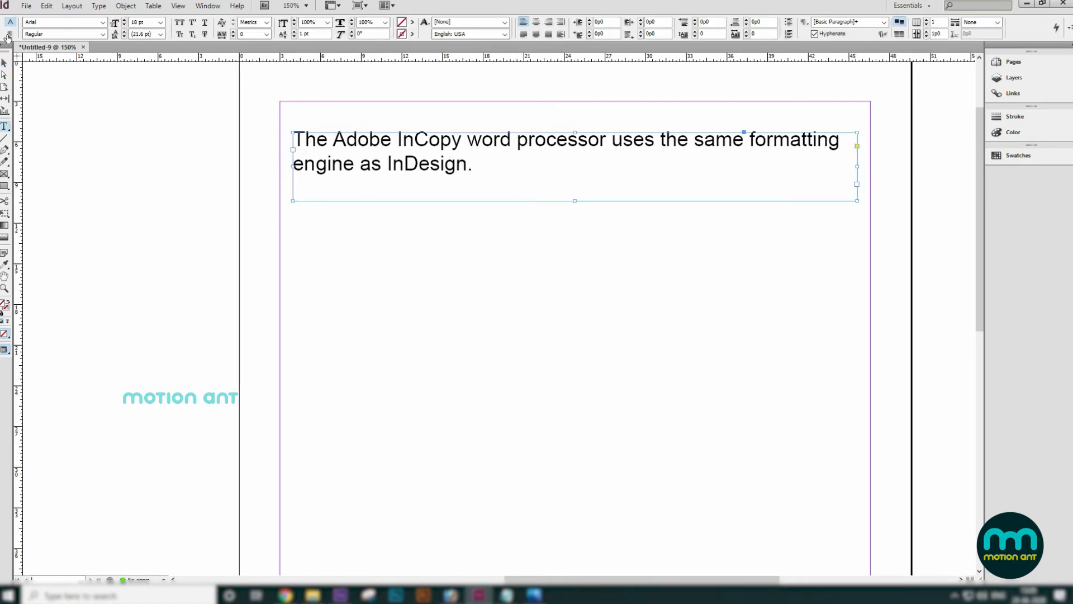
left_click(8, 34)
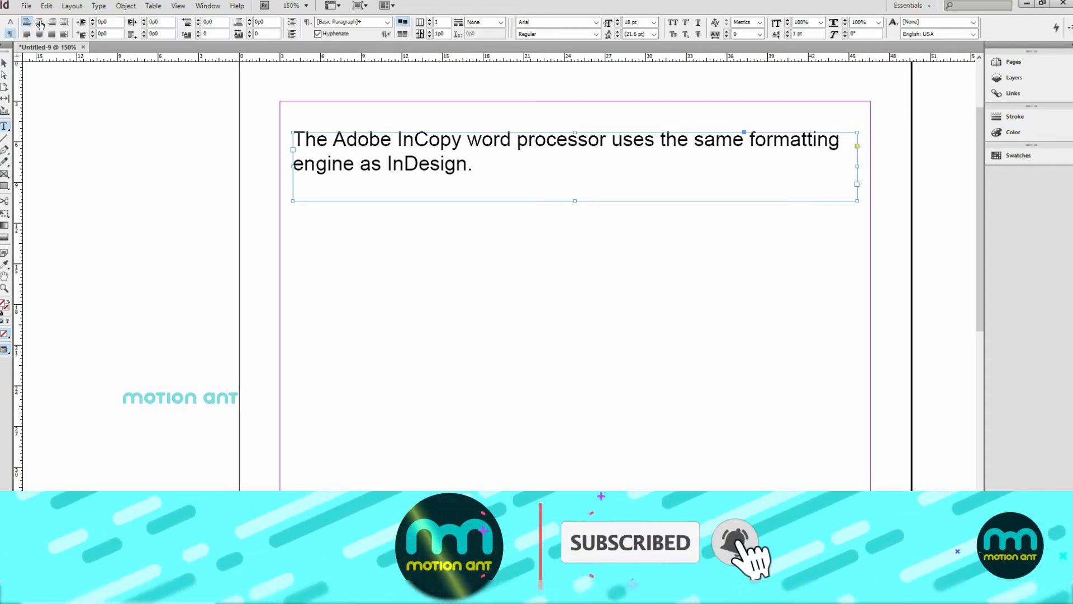
left_click(39, 23)
left_click(40, 35)
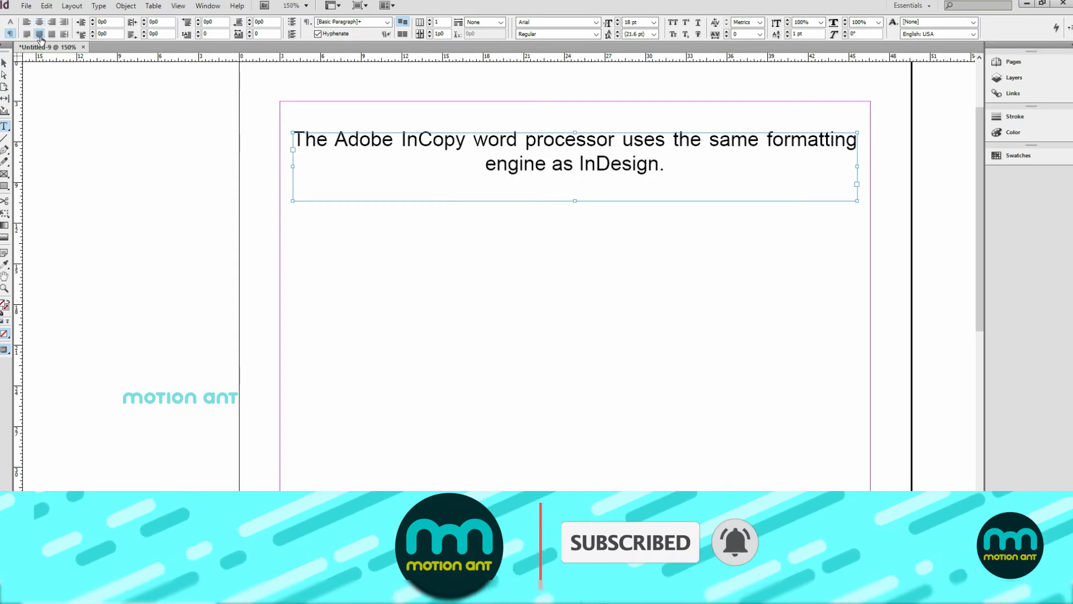
left_click(26, 23)
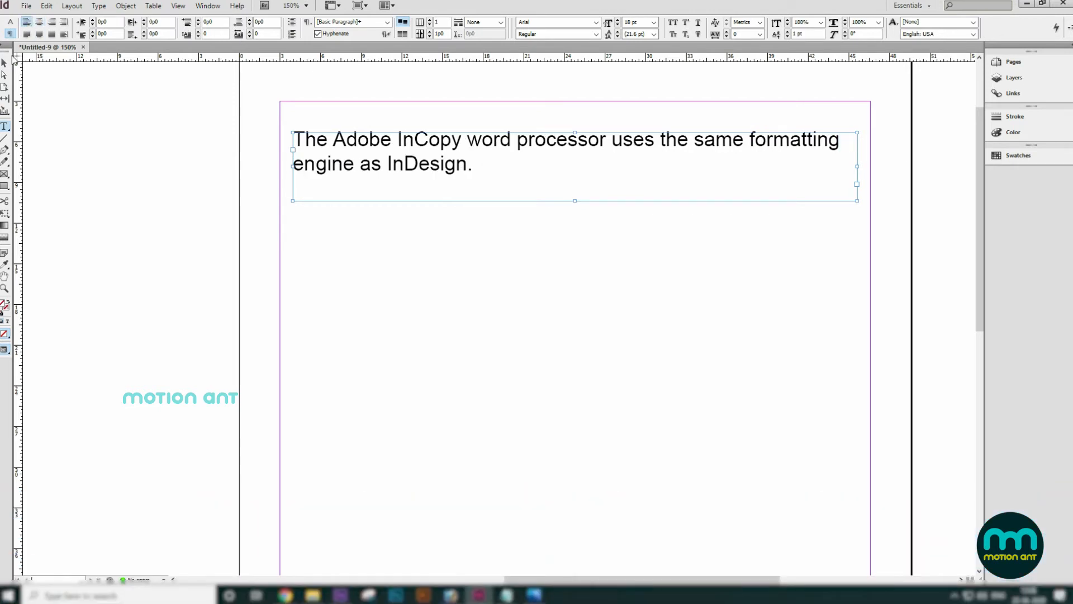
Step: Delete the selected text frame from the page
left_click(4, 63)
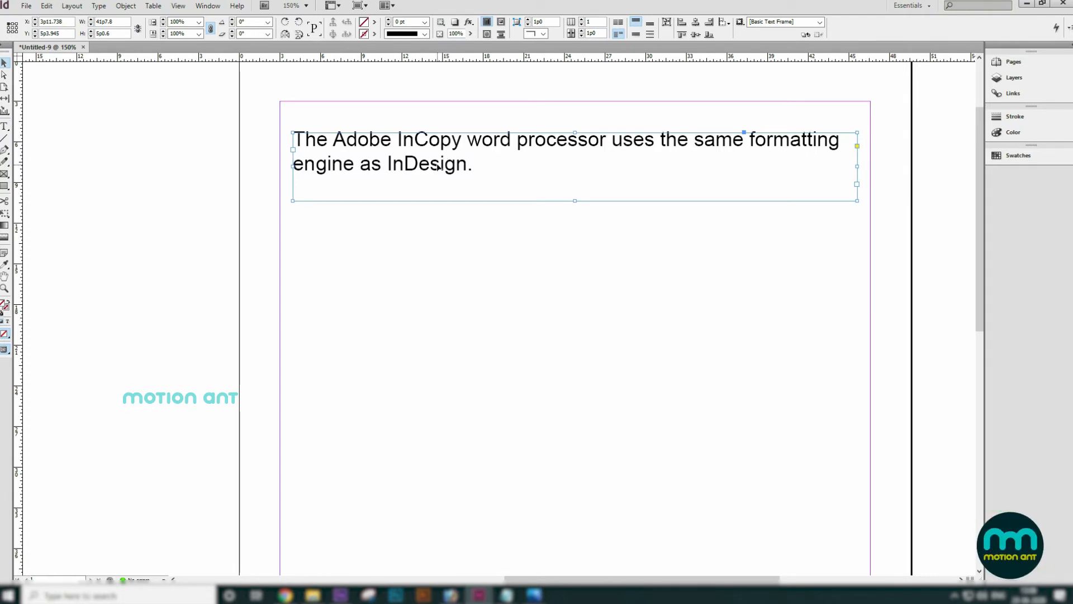
key("Delete")
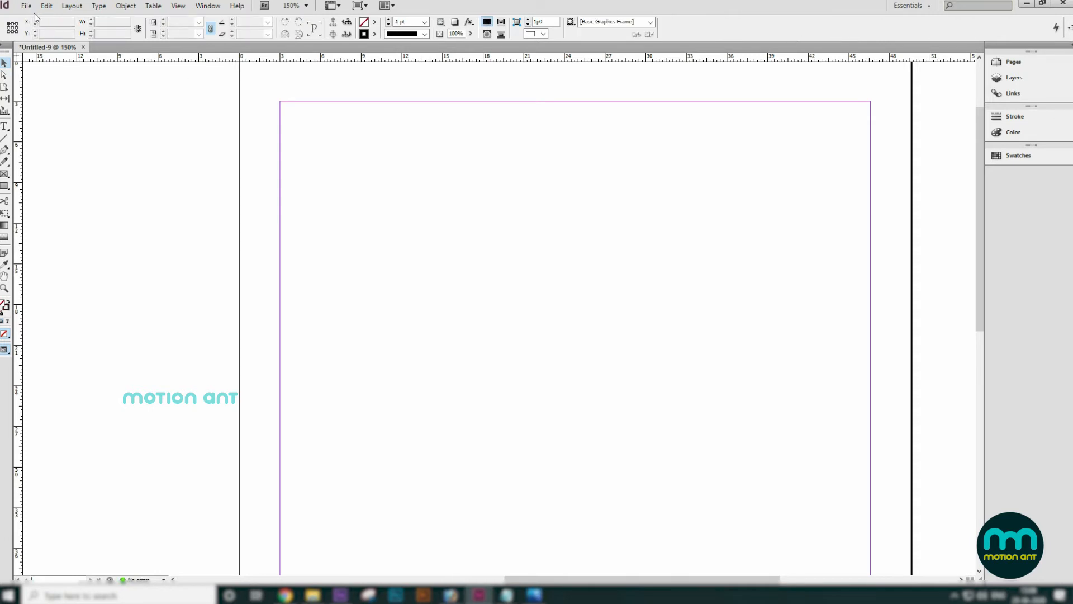
Step: Place Dummy Text.txt from the Footages Indesign folder across the full margin width, and delete the placed text frame
left_click(26, 6)
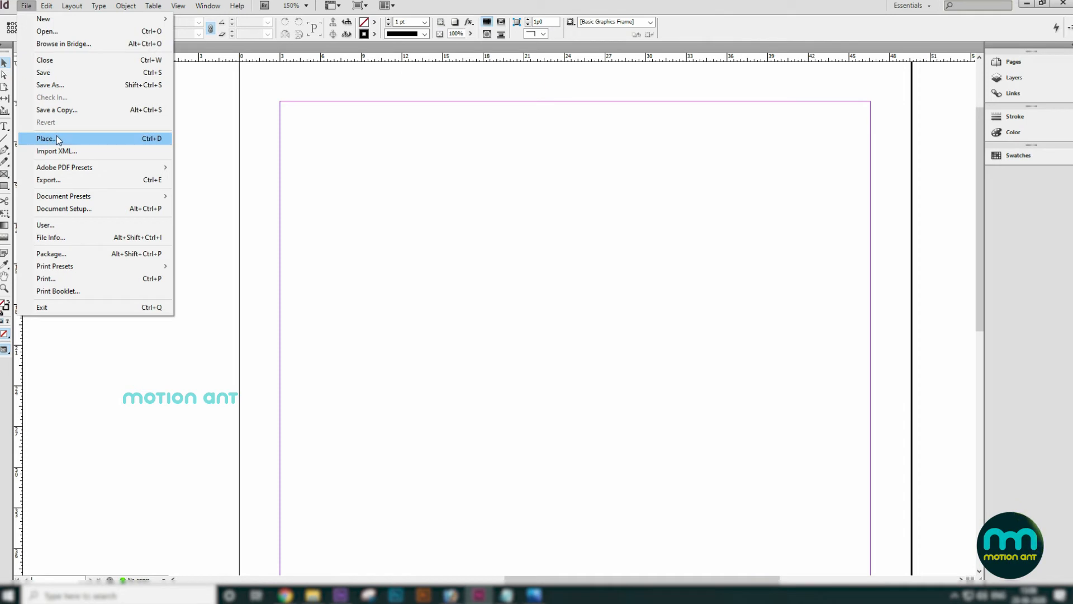
left_click(472, 203)
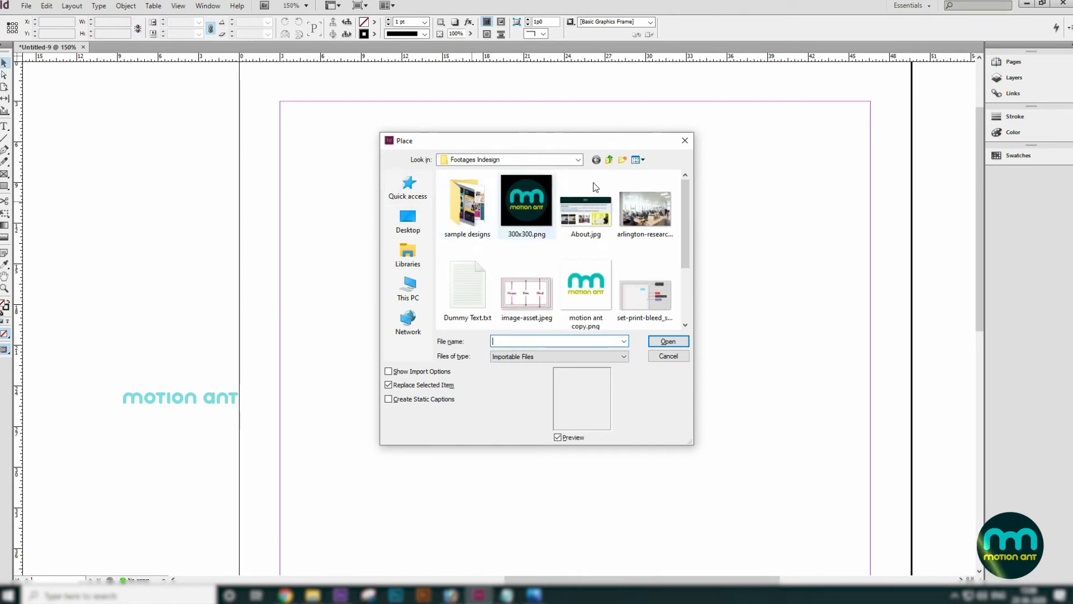
left_click(608, 159)
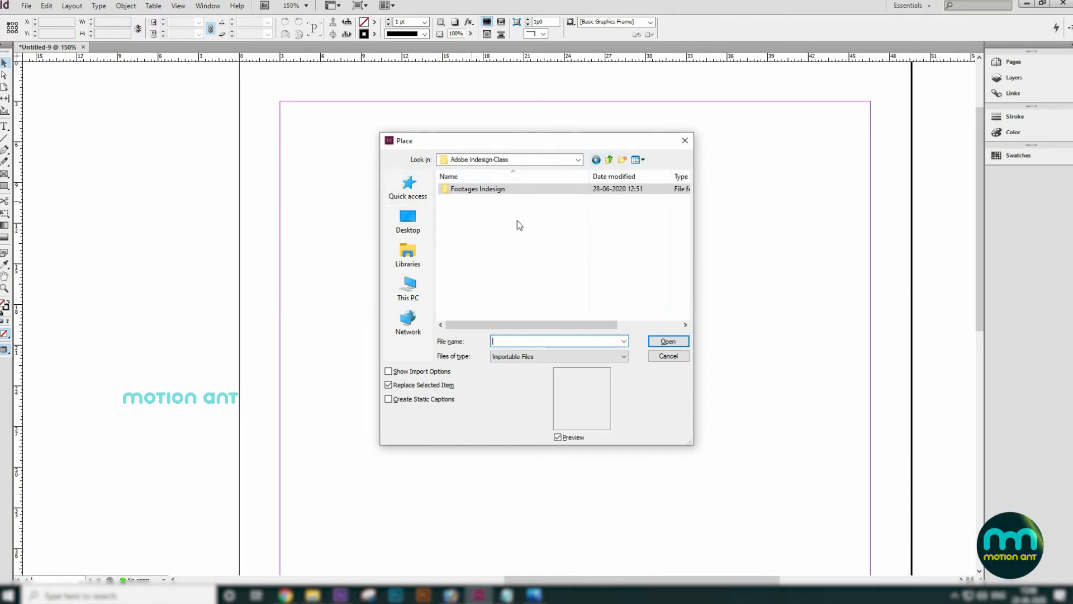
double_click(468, 190)
left_click(468, 289)
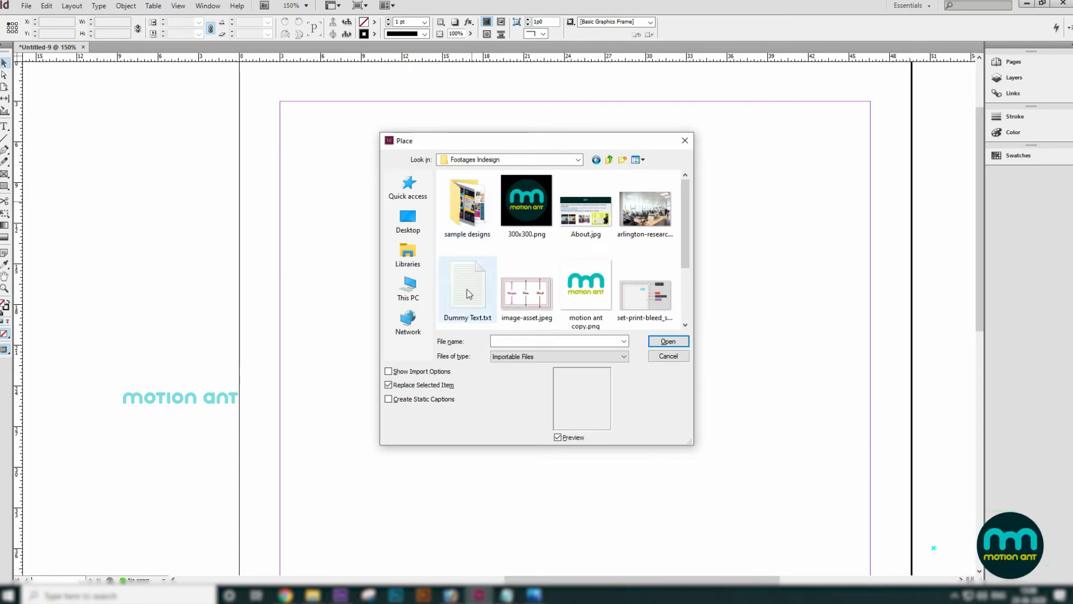
left_click(672, 343)
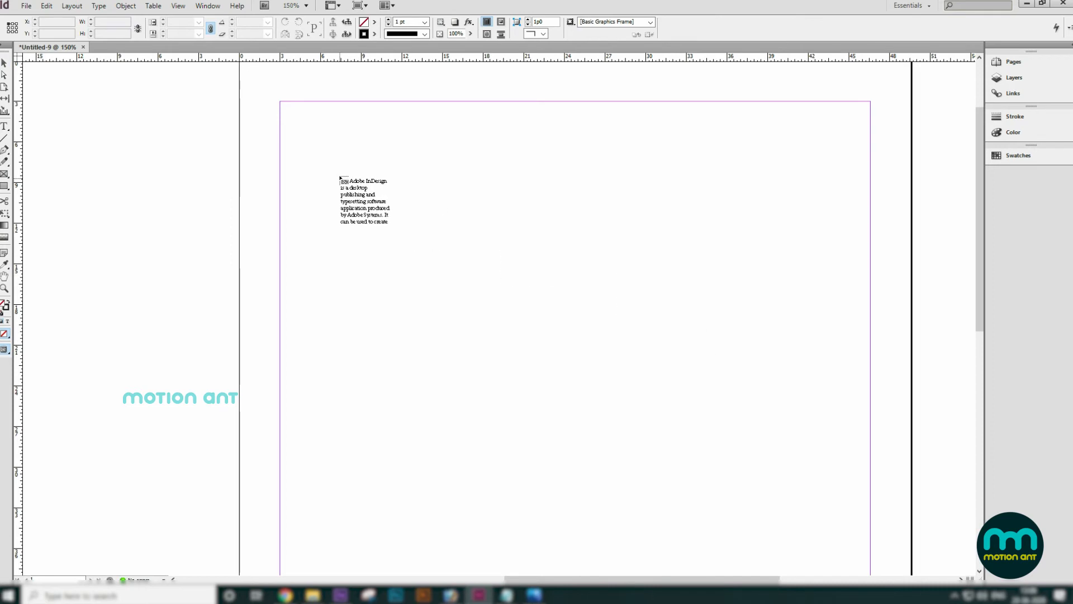
left_click(334, 175)
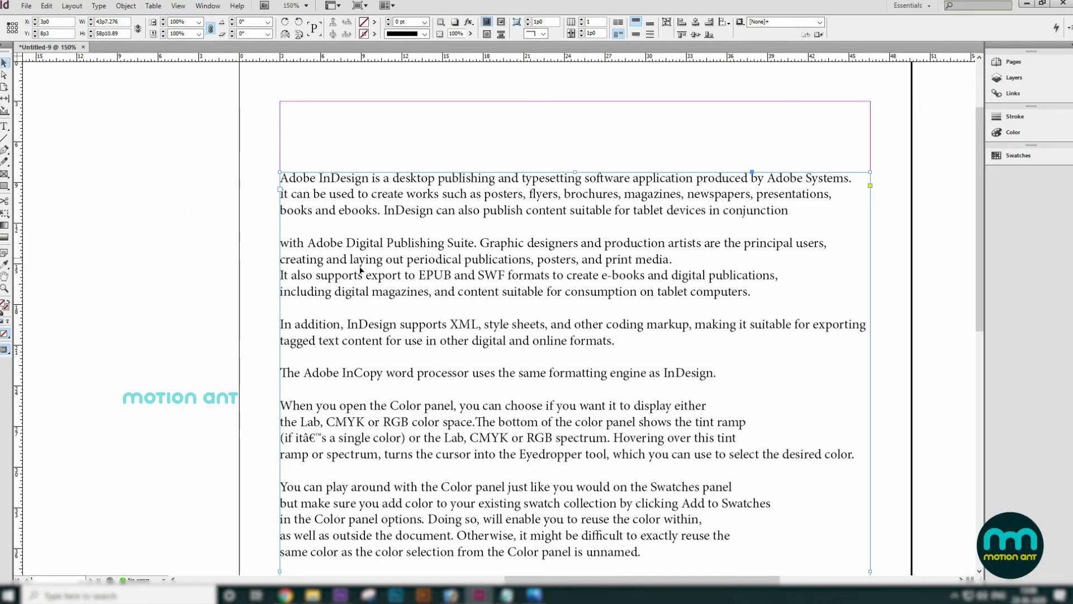
key("Delete")
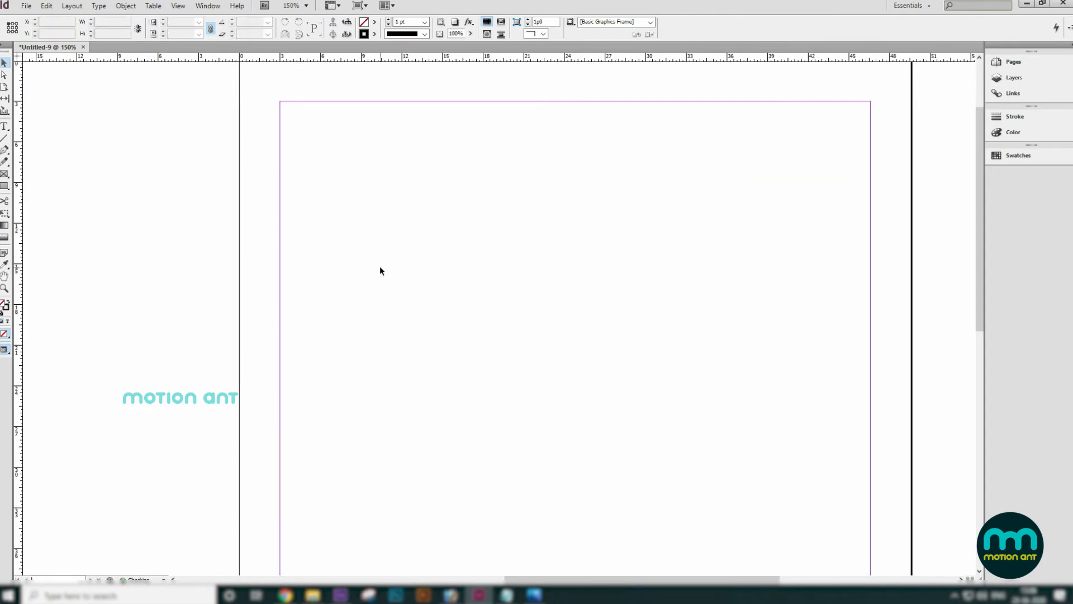
Step: Place Dummy Text.txt into a new frame about 13p2 wide and 7p6 high, starting at the page's left margin
key("ctrl+d")
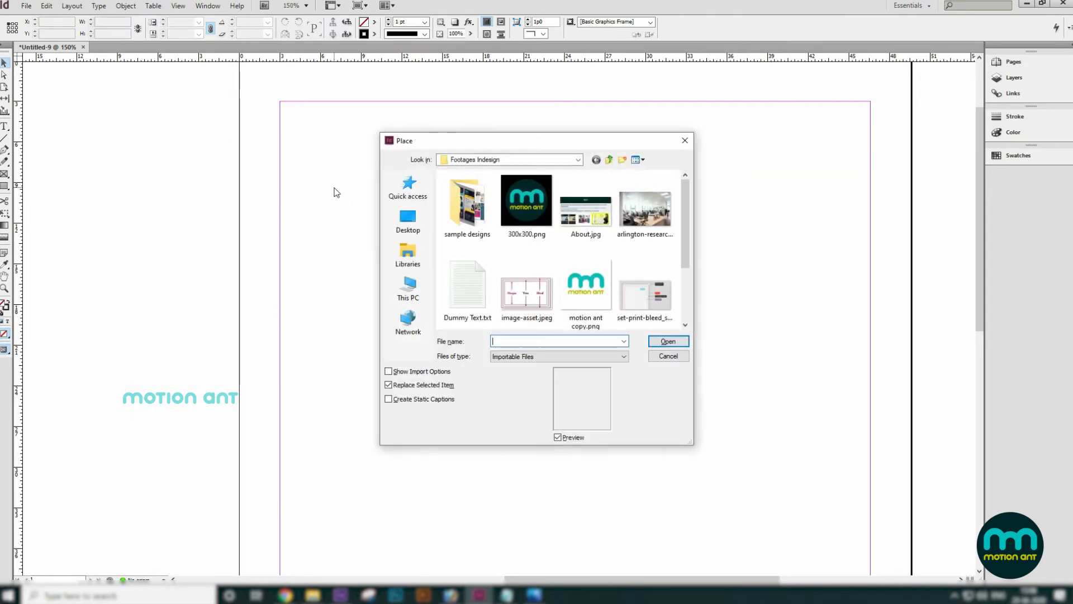
left_click(669, 345)
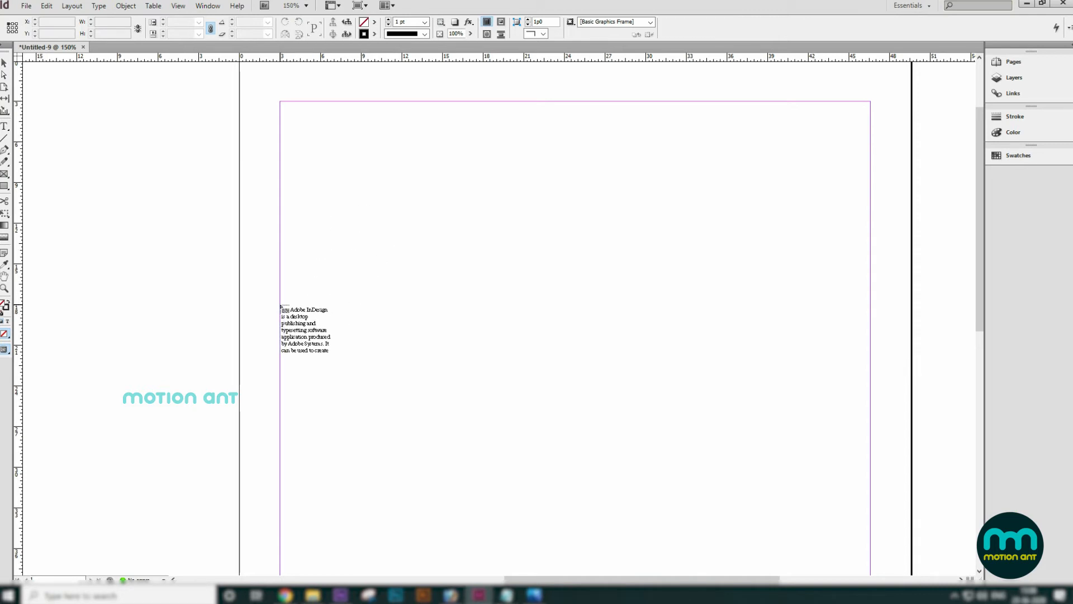
left_click_drag(281, 307, 457, 403)
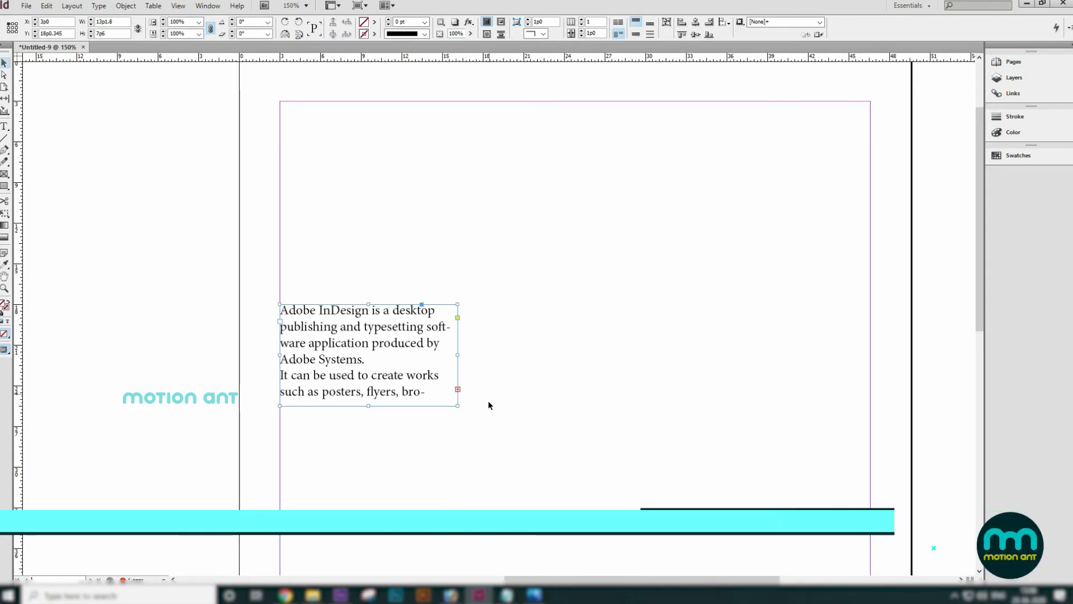
Step: Thread the overset text into a second frame about 15p6 wide and 7p6 high, just right of the first
left_click(458, 389)
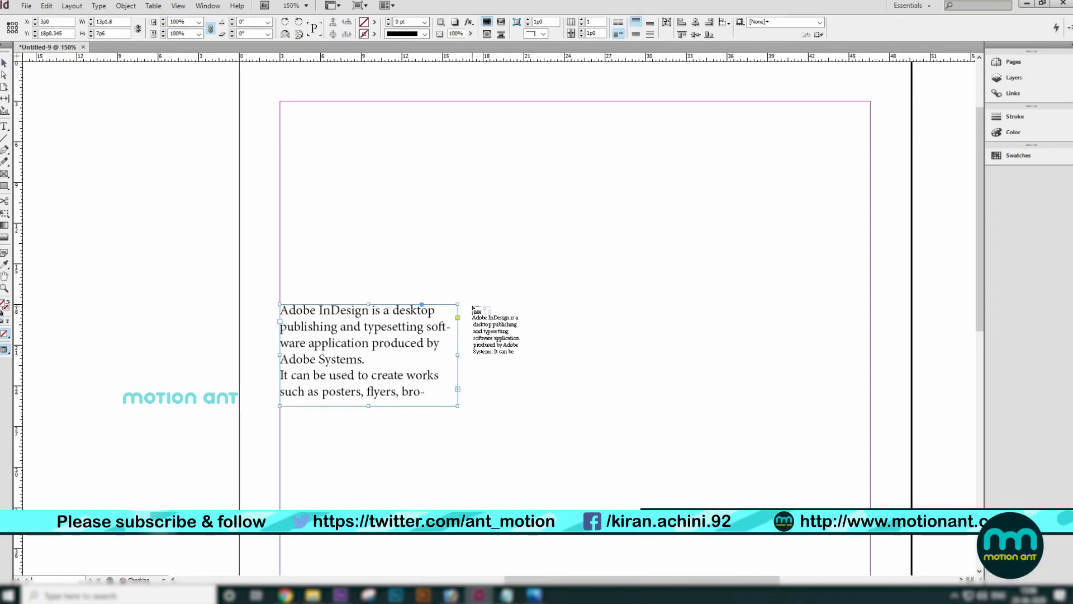
left_click_drag(468, 304, 677, 405)
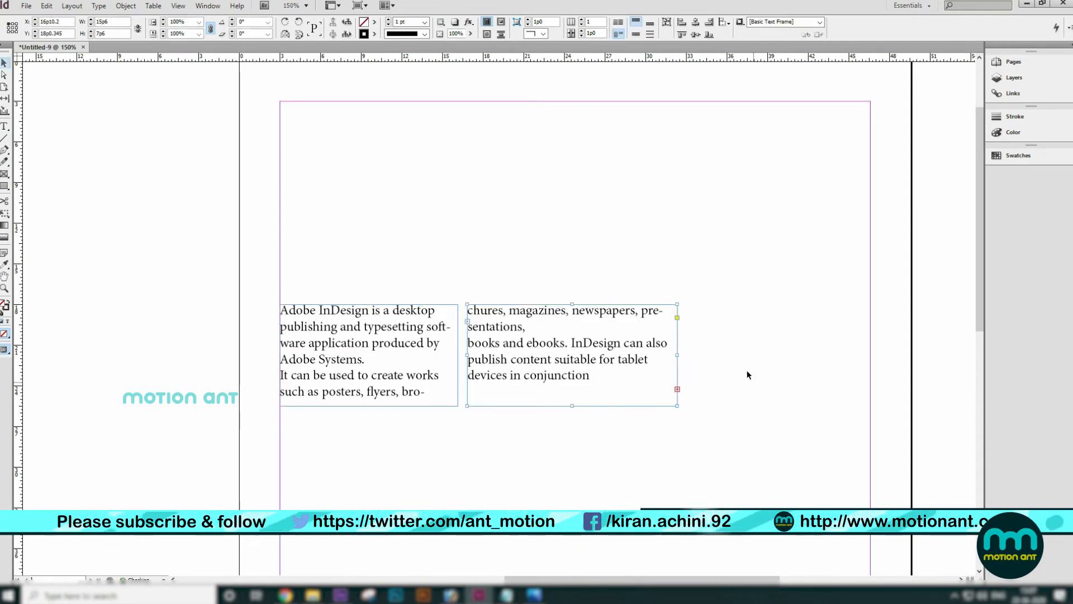
Step: Thread the overset text into a third frame about 13p2 wide and 7p6 high, just right of the second
left_click(677, 390)
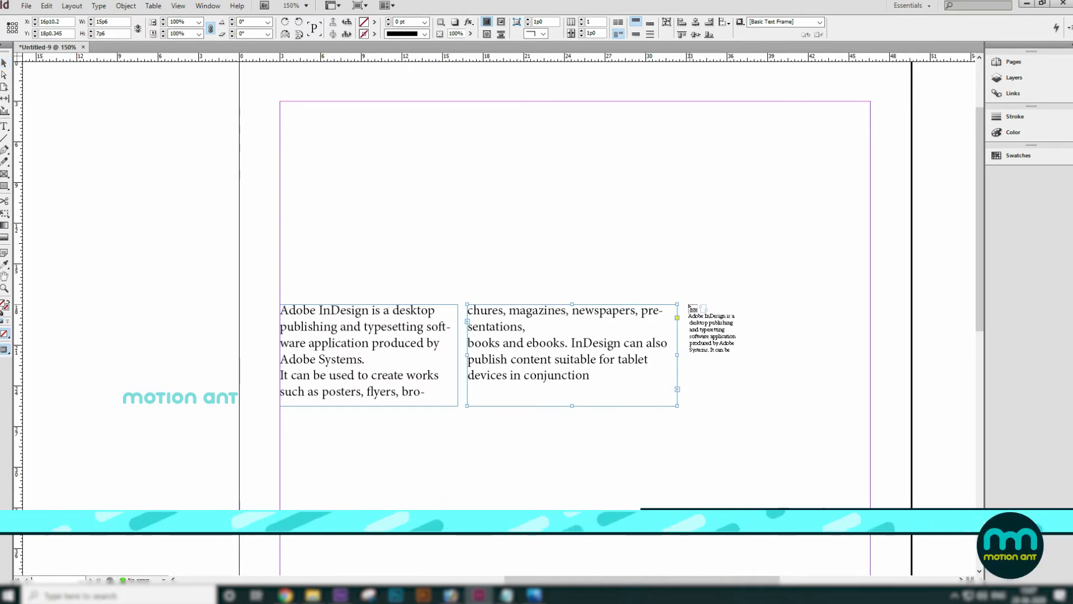
left_click_drag(685, 305, 864, 407)
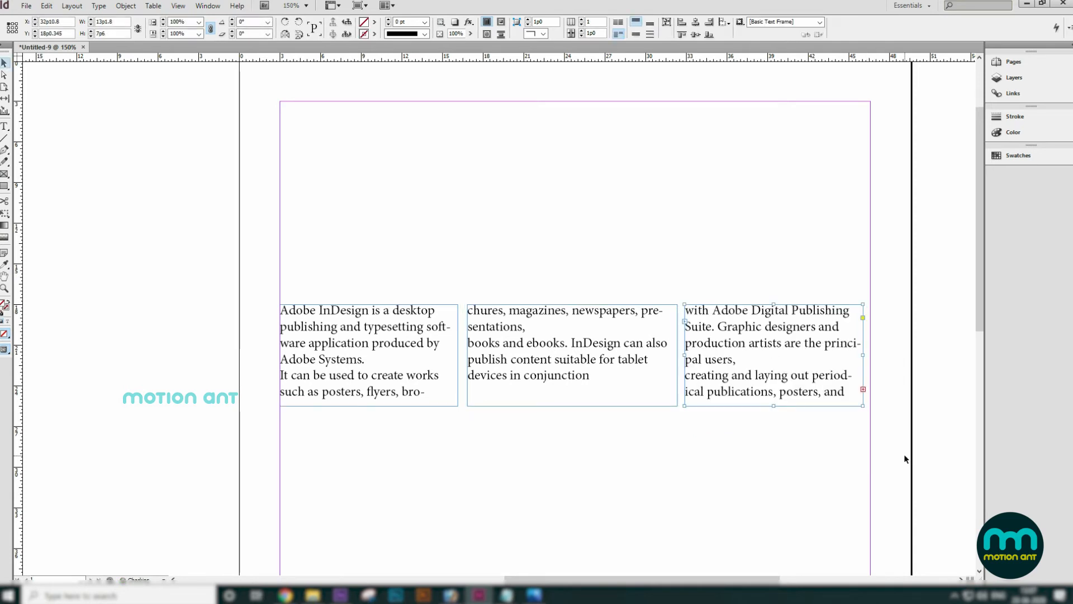
double_click(822, 394)
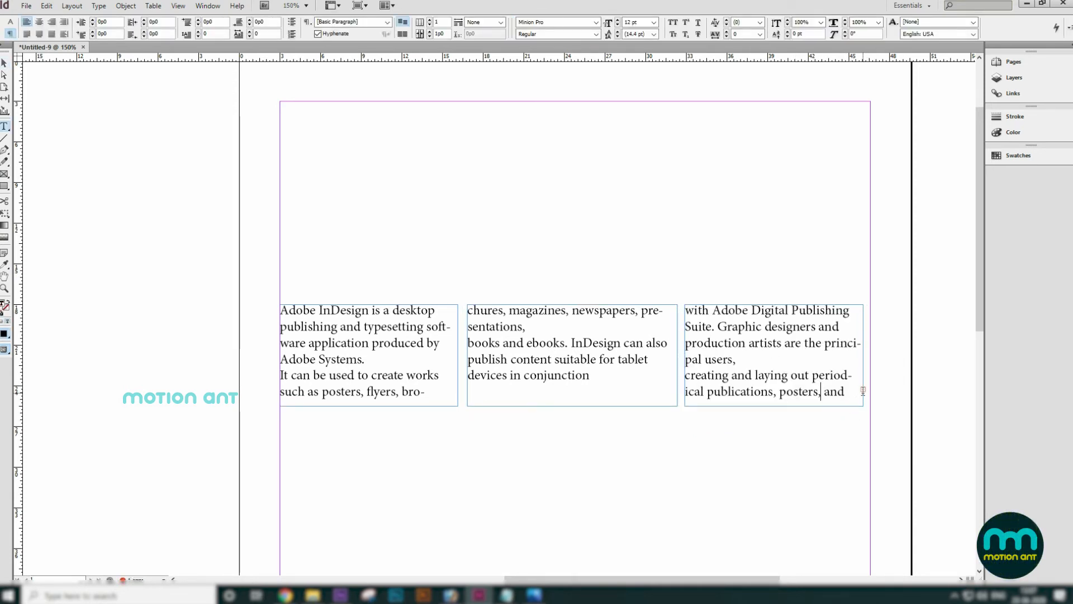
left_click(4, 64)
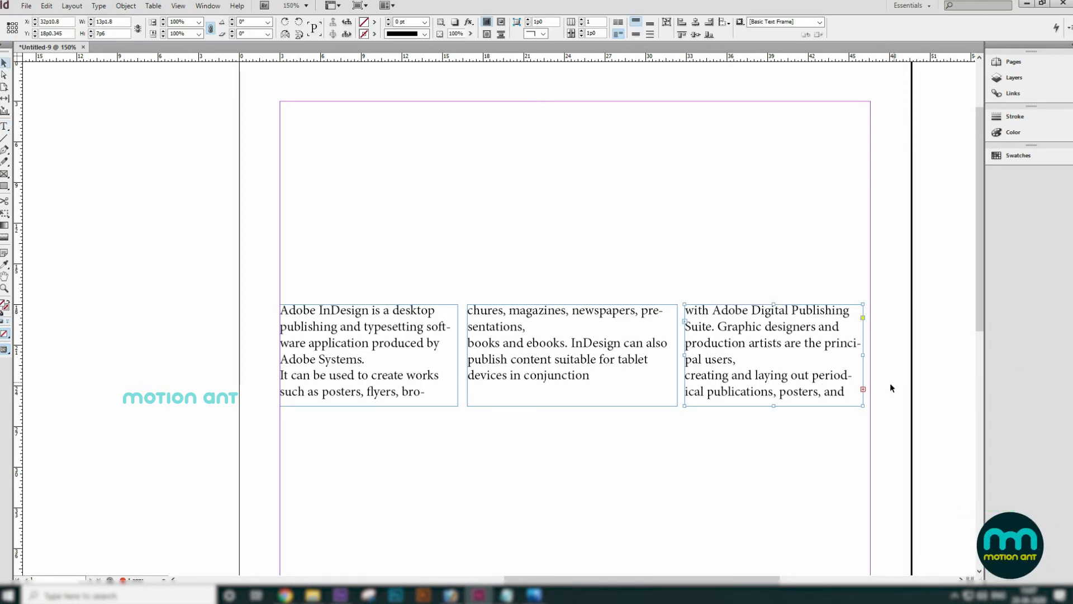
Step: Thread the remaining overset text into a fourth frame about 43p7 wide and 16p4 high, across the margins at the page's bottom
left_click(863, 389)
key("ctrl+minus")
key("ctrl+minus")
key("ctrl+minus")
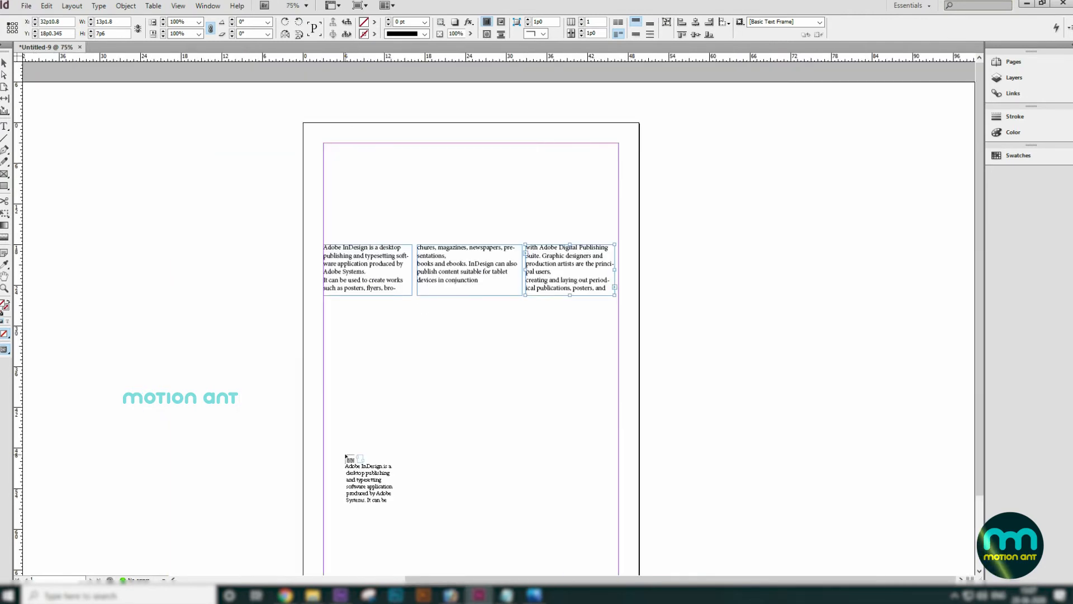
left_click_drag(323, 459, 618, 570)
double_click(567, 560)
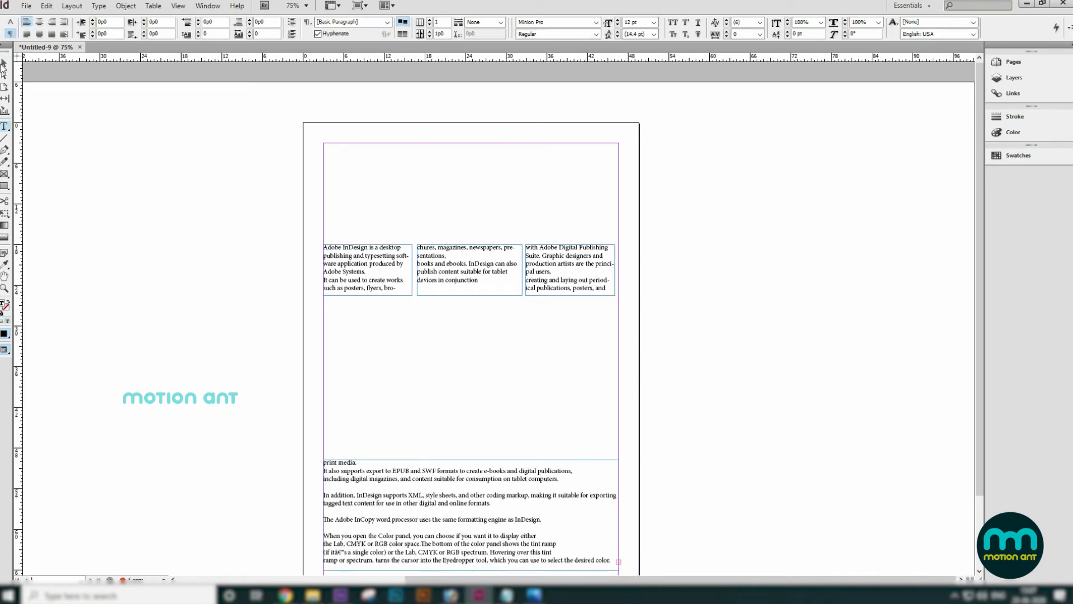
left_click(4, 64)
scroll(513, 493, "down", 2)
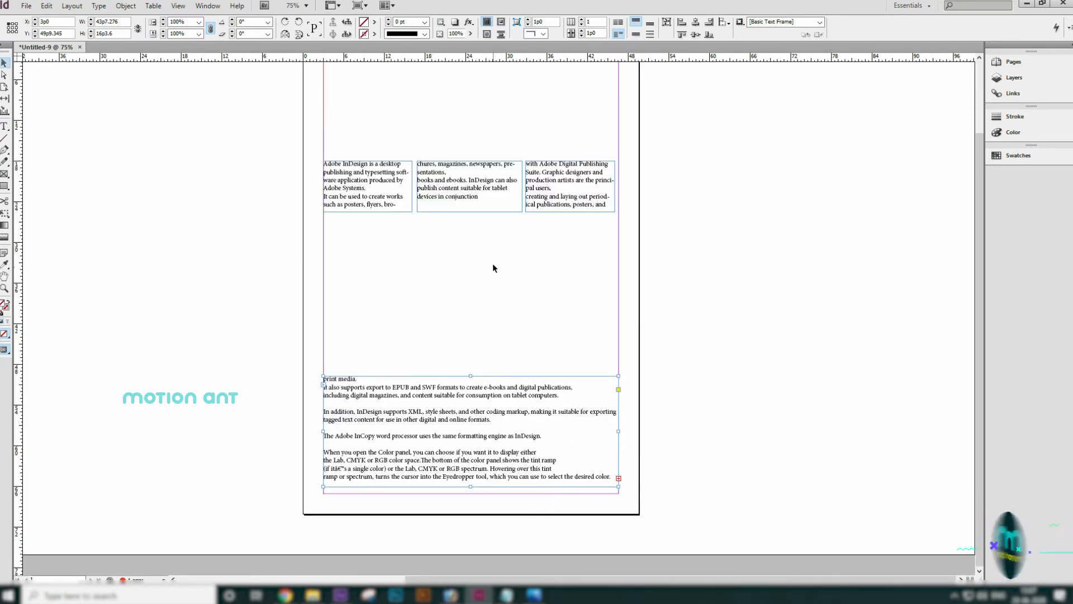
left_click_drag(492, 263, 509, 357)
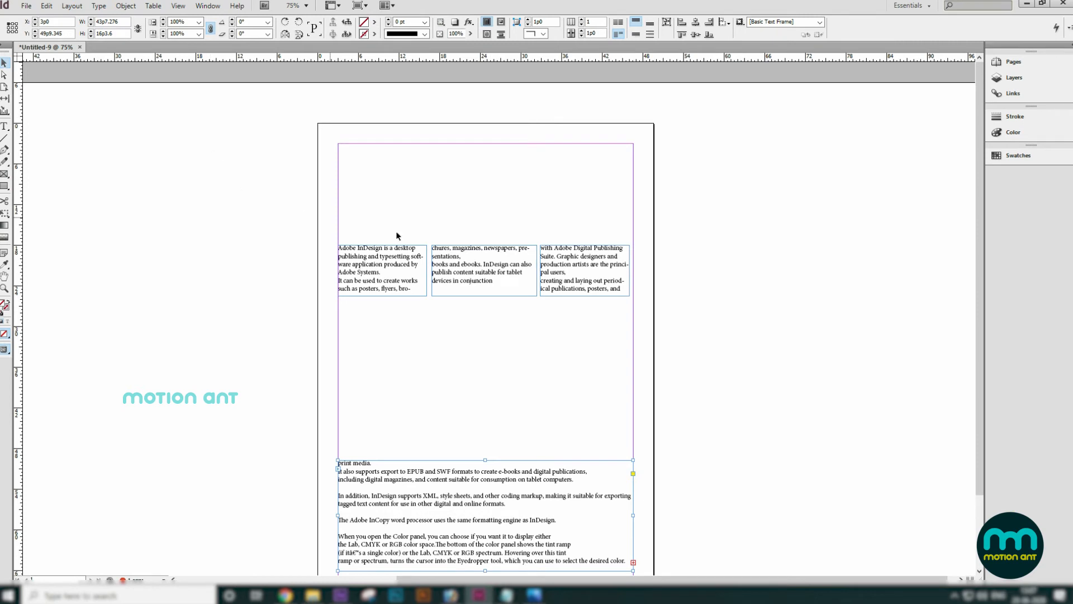
left_click(451, 182)
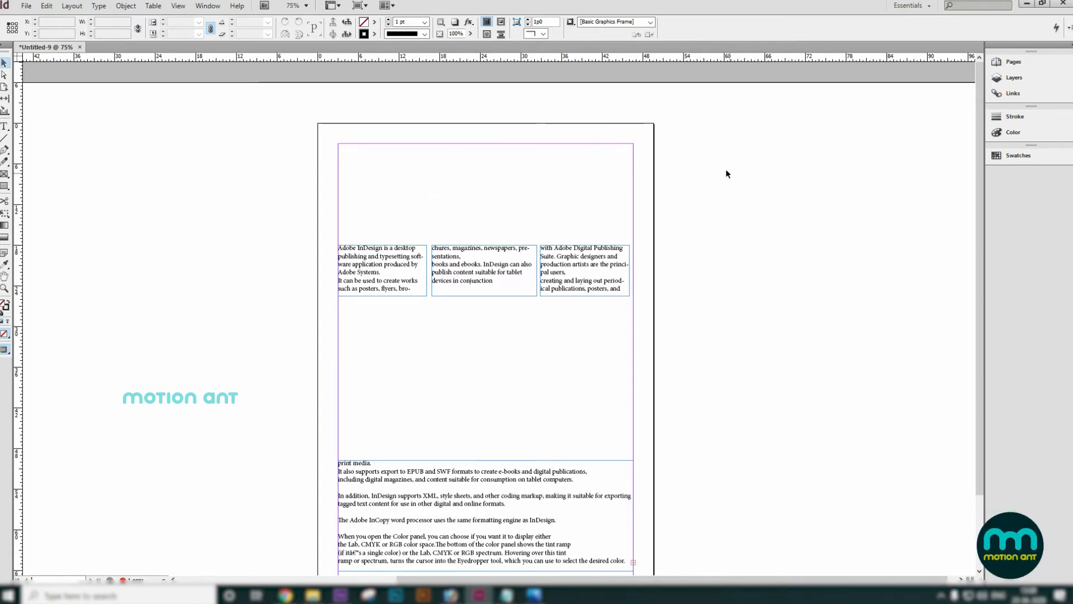
Step: Place the smartworks-coworking photo from the Footages Indesign folder at full size at the upper-left margin corner, and delete it
left_click(26, 6)
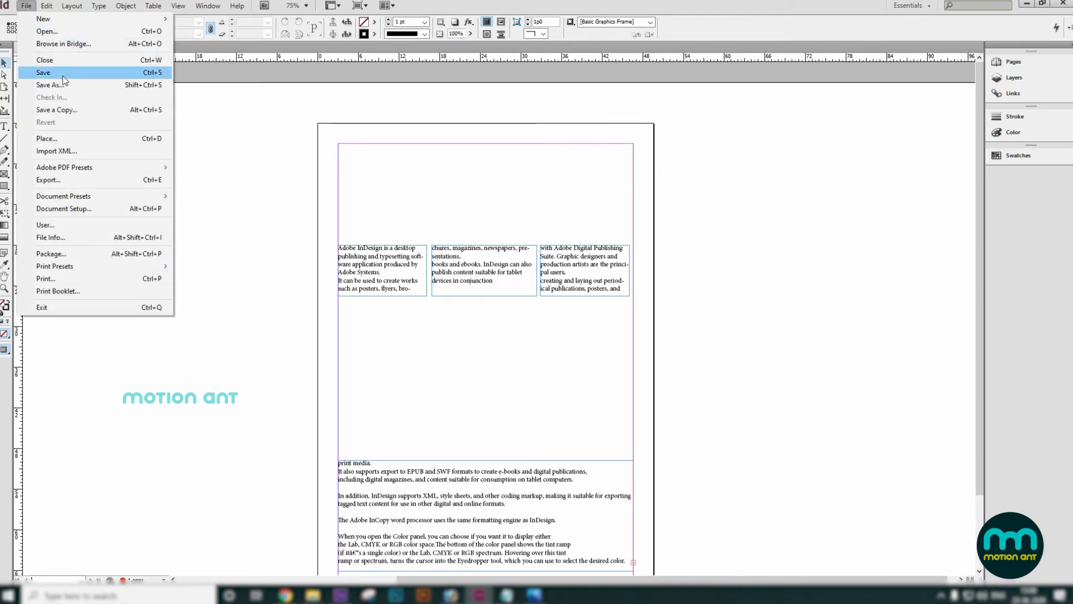
left_click(136, 141)
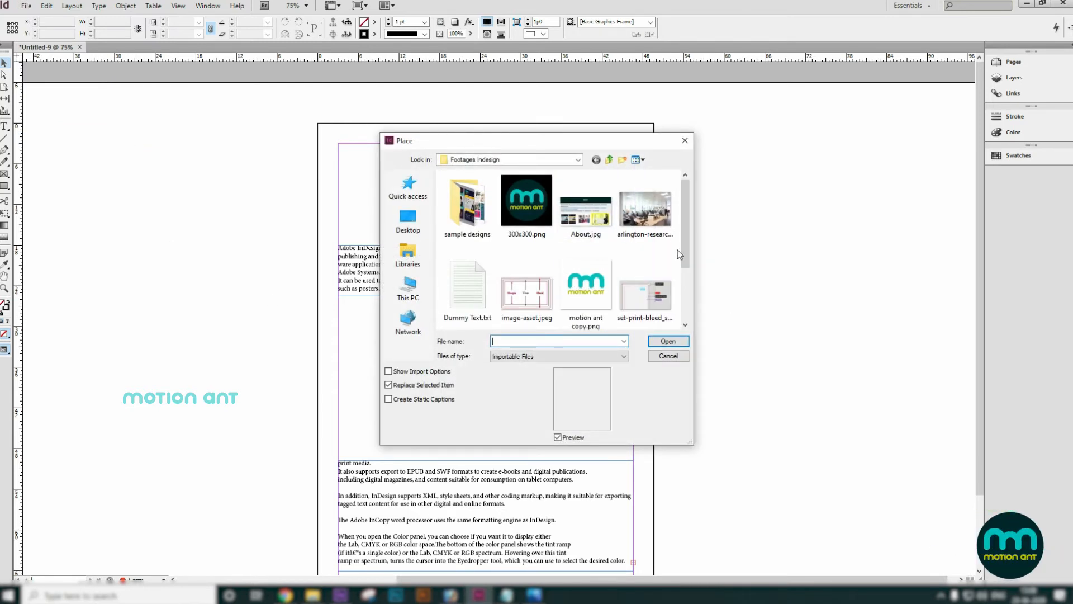
left_click_drag(686, 224, 681, 276)
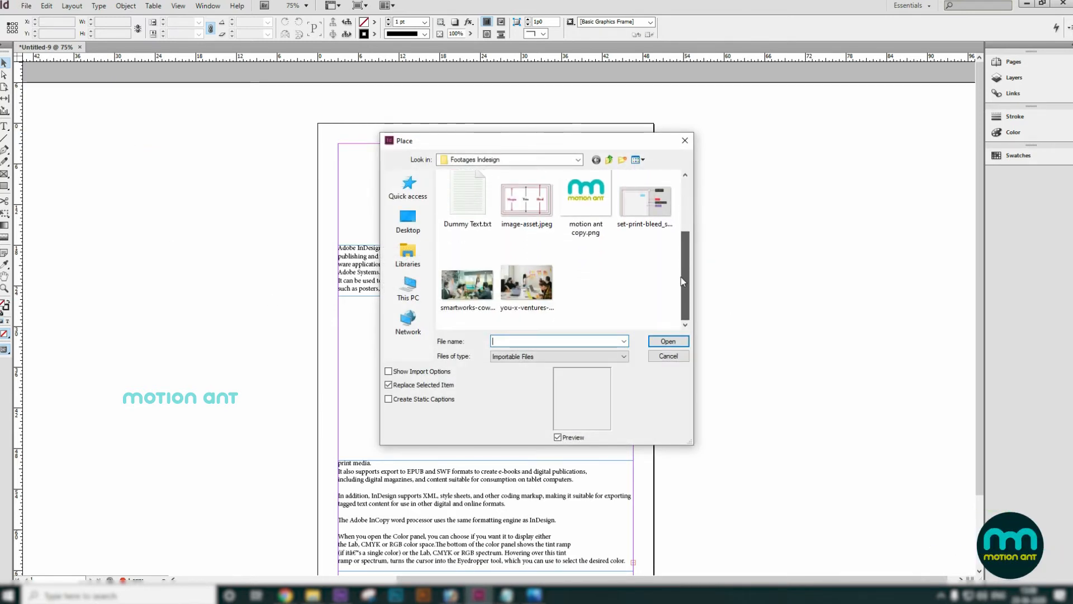
left_click(467, 285)
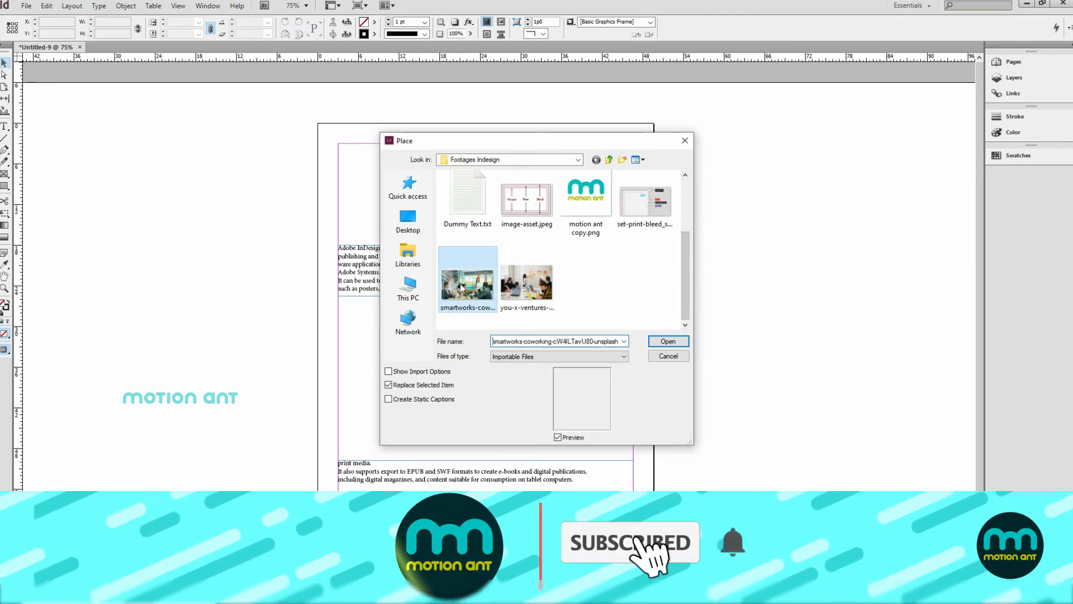
left_click(667, 341)
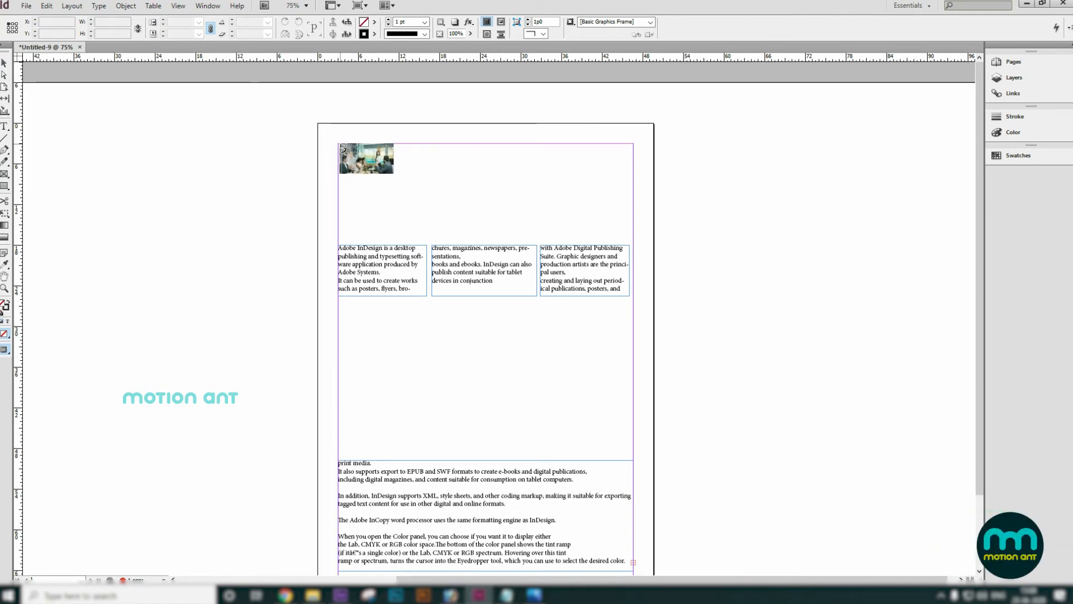
left_click_drag(338, 145, 338, 144)
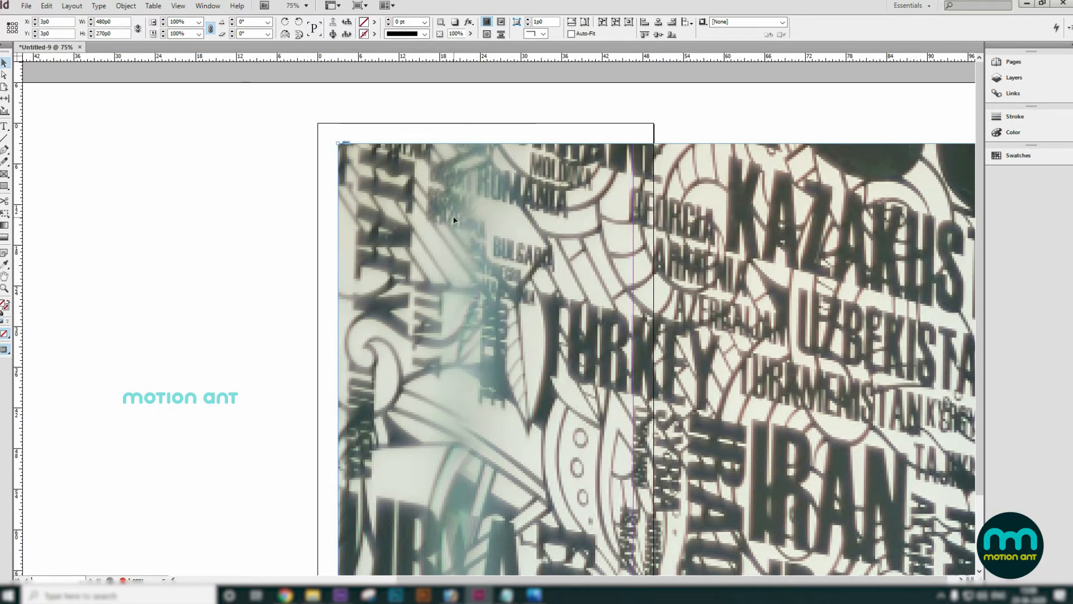
key("Delete")
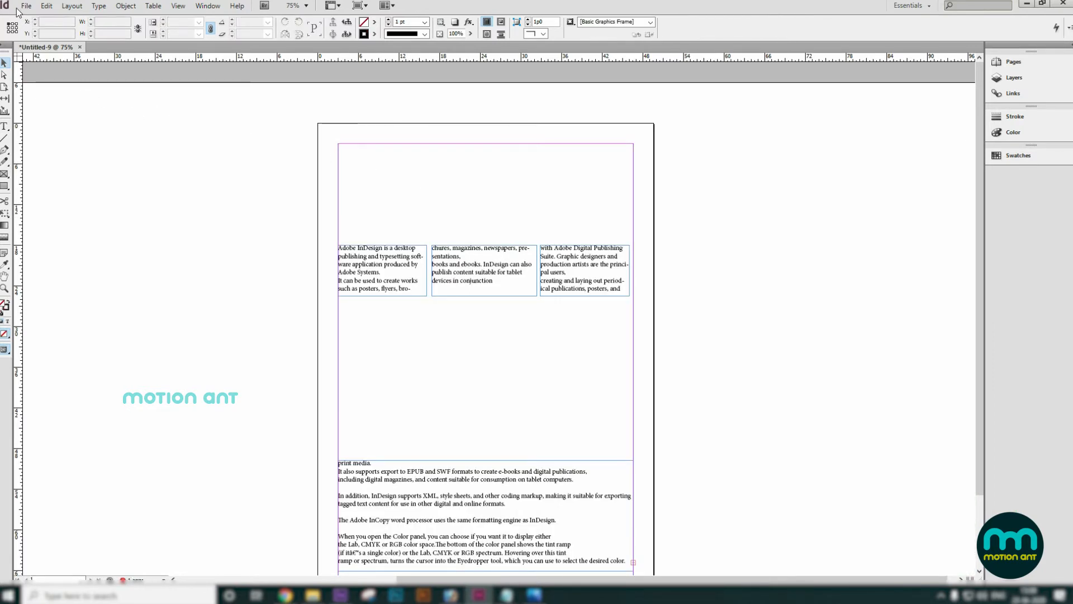
Step: Place the smartworks-coworking photo in a frame about 43p2 wide and 24p4 high, starting at the upper-left margin corner
left_click(25, 6)
left_click(66, 139)
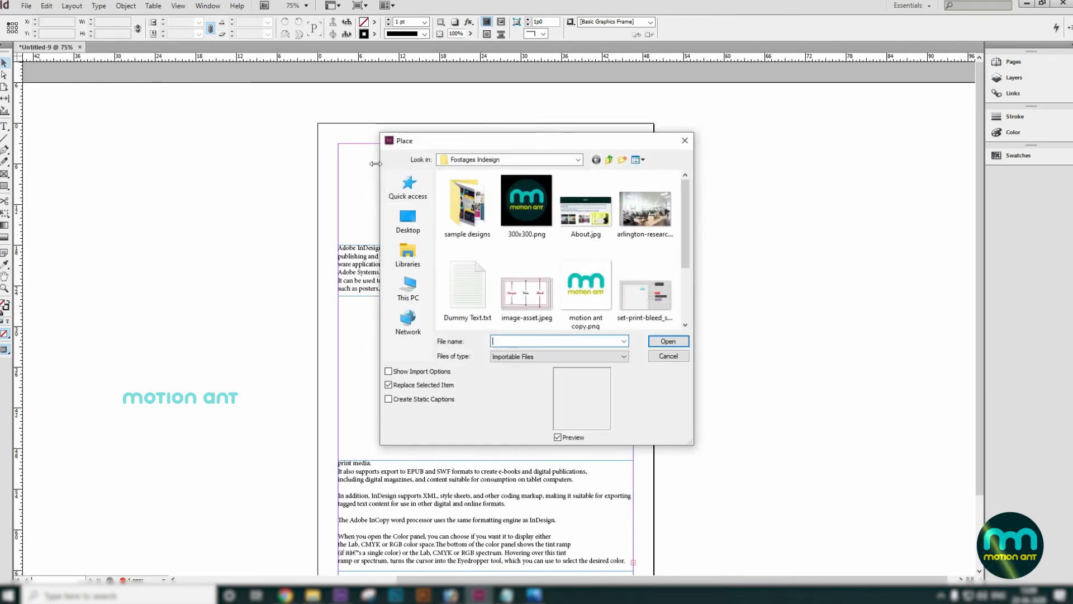
scroll(568, 266, "down", 2)
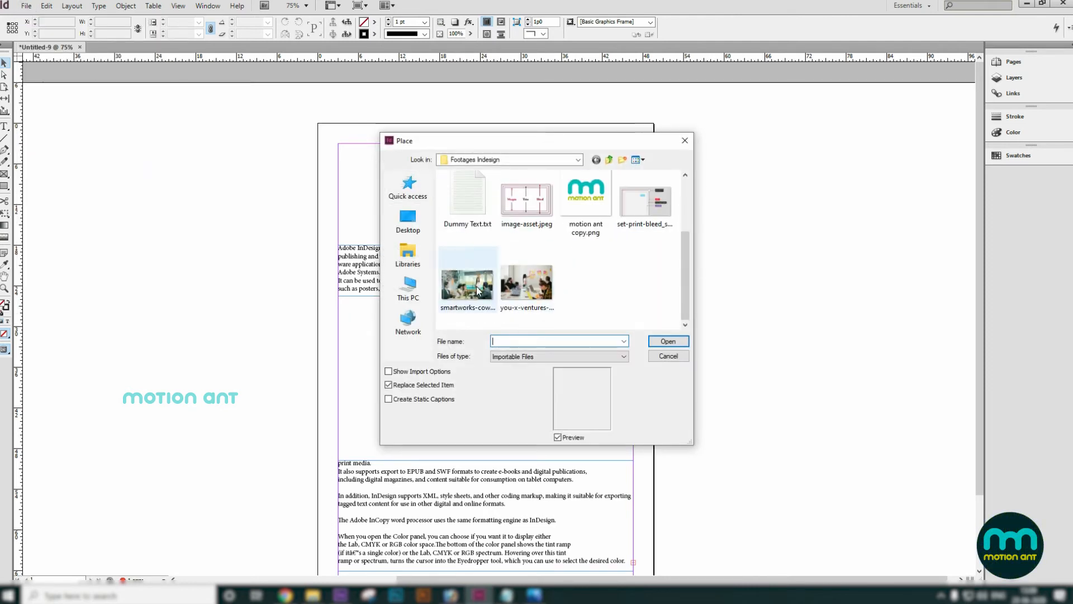
left_click(478, 289)
left_click(668, 341)
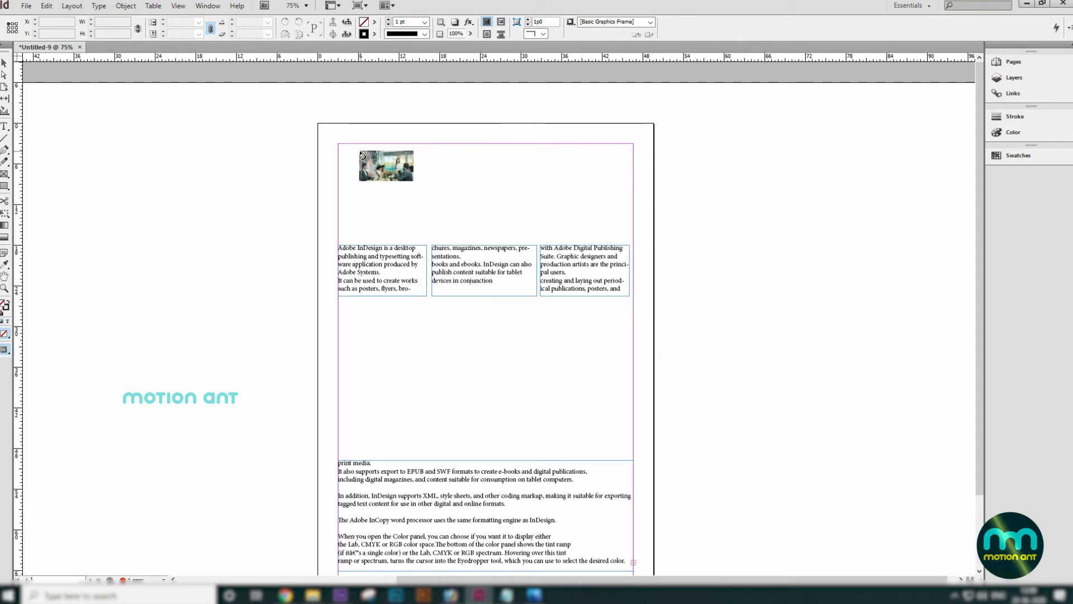
left_click_drag(338, 144, 618, 173)
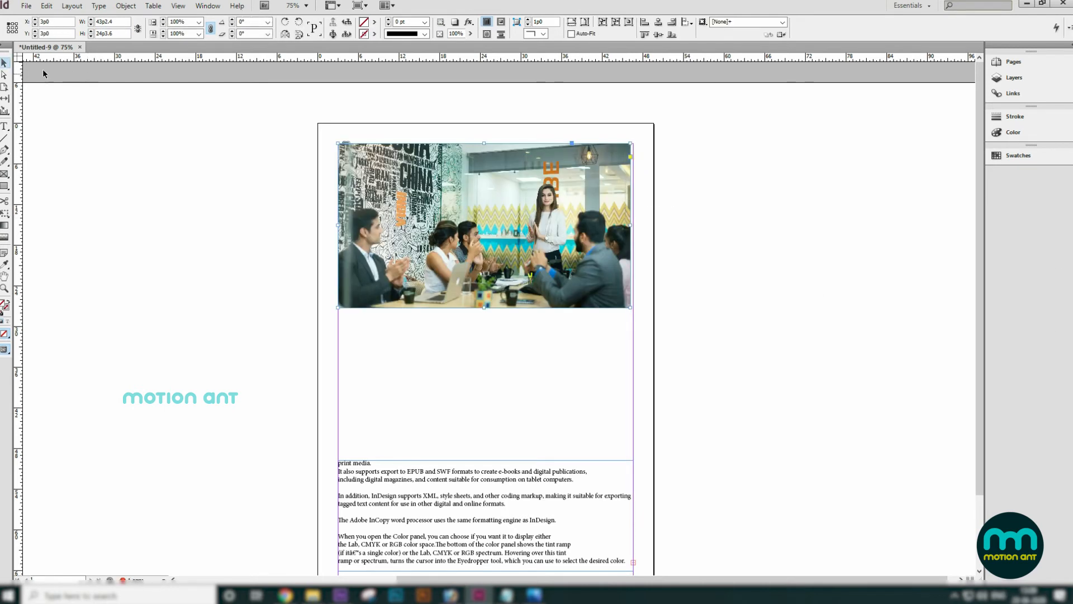
Step: Move the photo onto the pasteboard beside the page, and shift the row of three text frames down to make room for it
left_click_drag(542, 228, 940, 182)
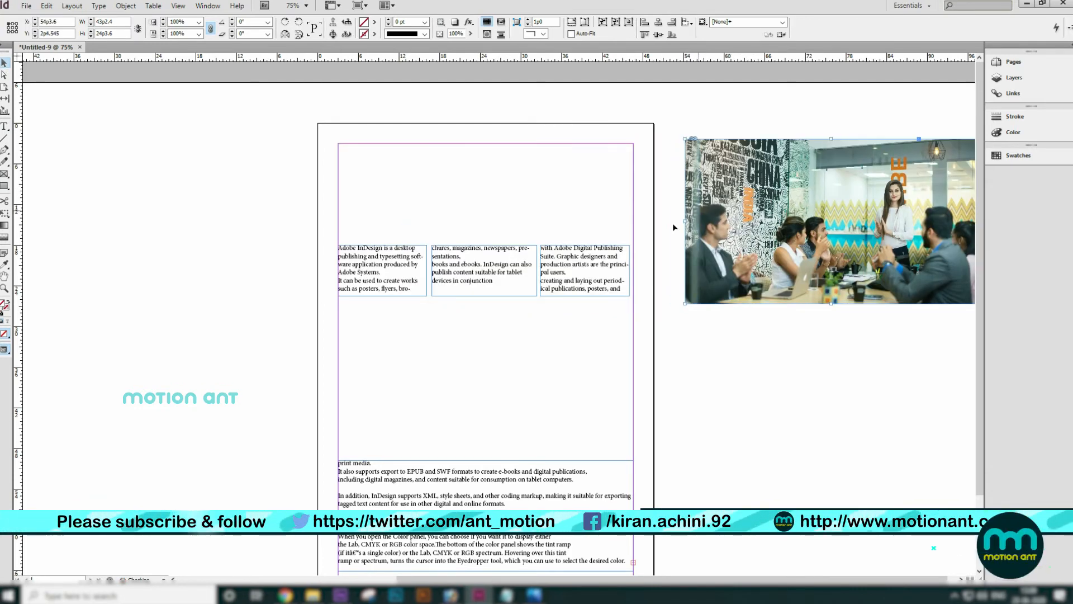
left_click_drag(344, 222, 625, 310)
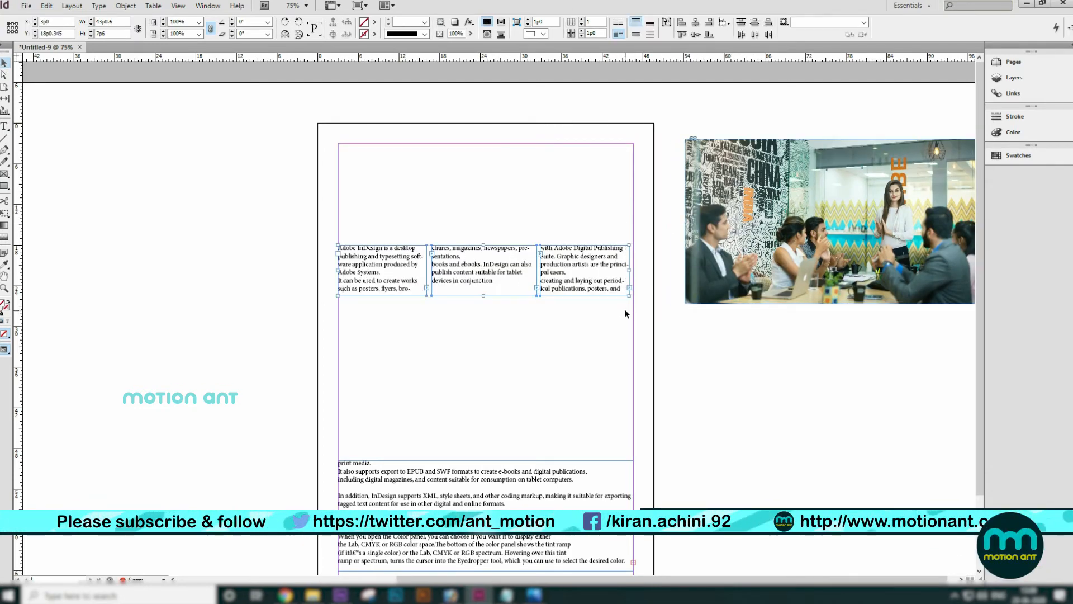
key("shift+Down")
key("shift+Down")
key("shift+Down")
key("shift+Down")
key("shift+Down")
key("shift+Down")
key("shift+Down")
key("shift+Down")
key("shift+Down")
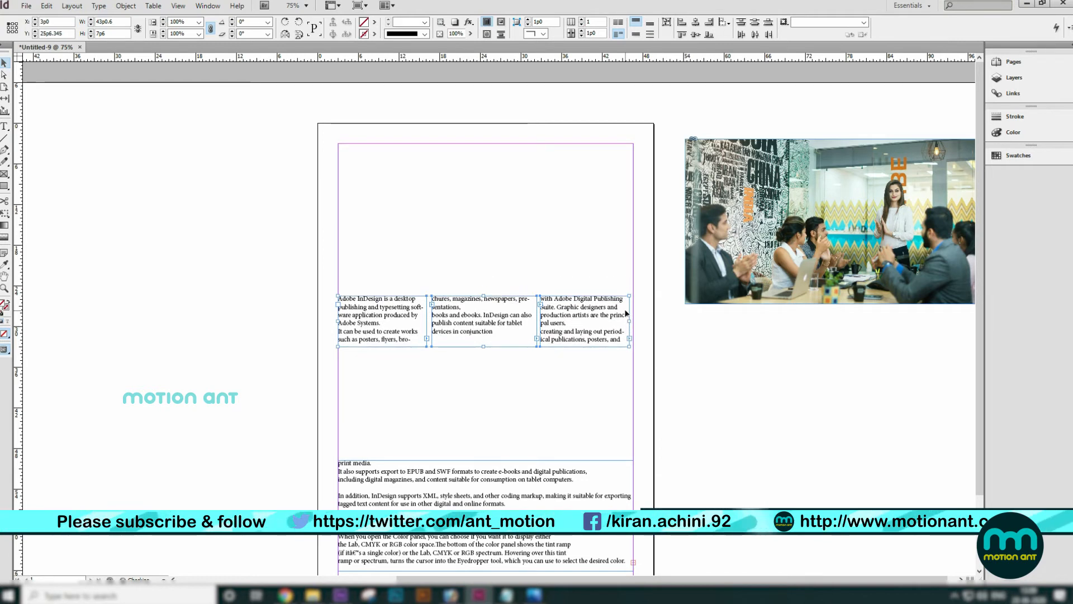
left_click(232, 246)
left_click_drag(232, 245, 592, 364)
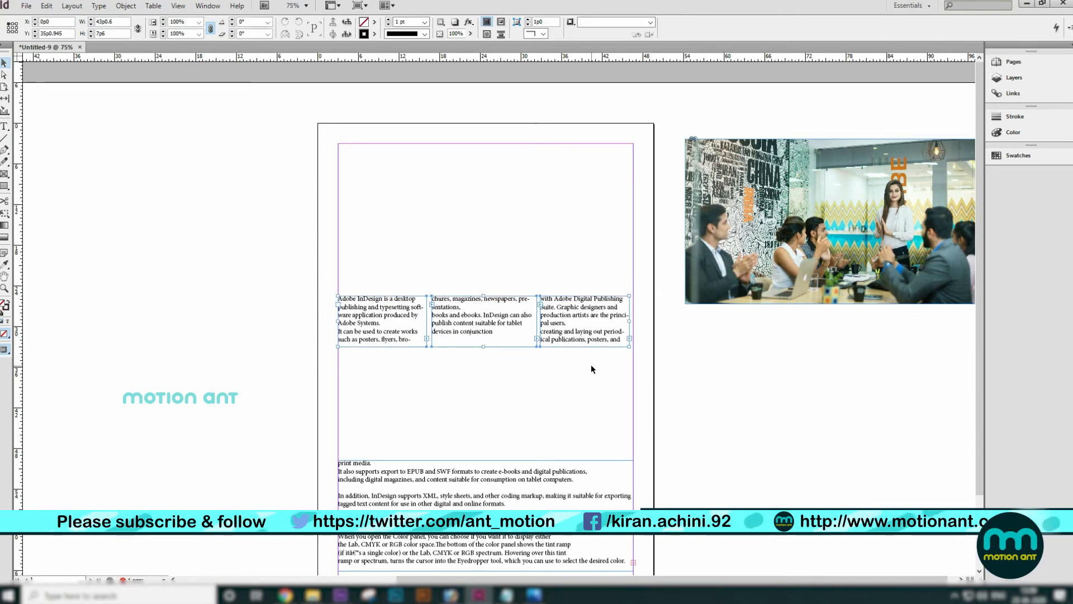
key("shift+Down")
key("shift+Down")
key("shift+Down")
key("shift+Down")
key("shift+Down")
key("shift+Down")
key("shift+Down")
key("shift+Down")
key("shift+Down")
key("shift+Down")
key("shift+Down")
key("shift+Down")
key("shift+Down")
key("shift+Down")
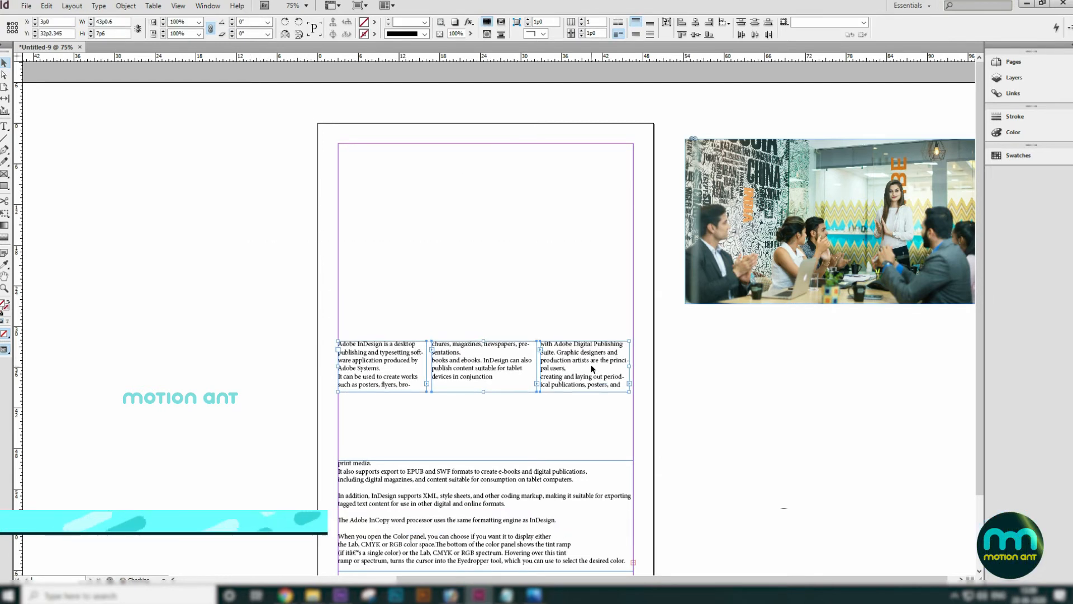
key("shift+Up")
key("shift+Up")
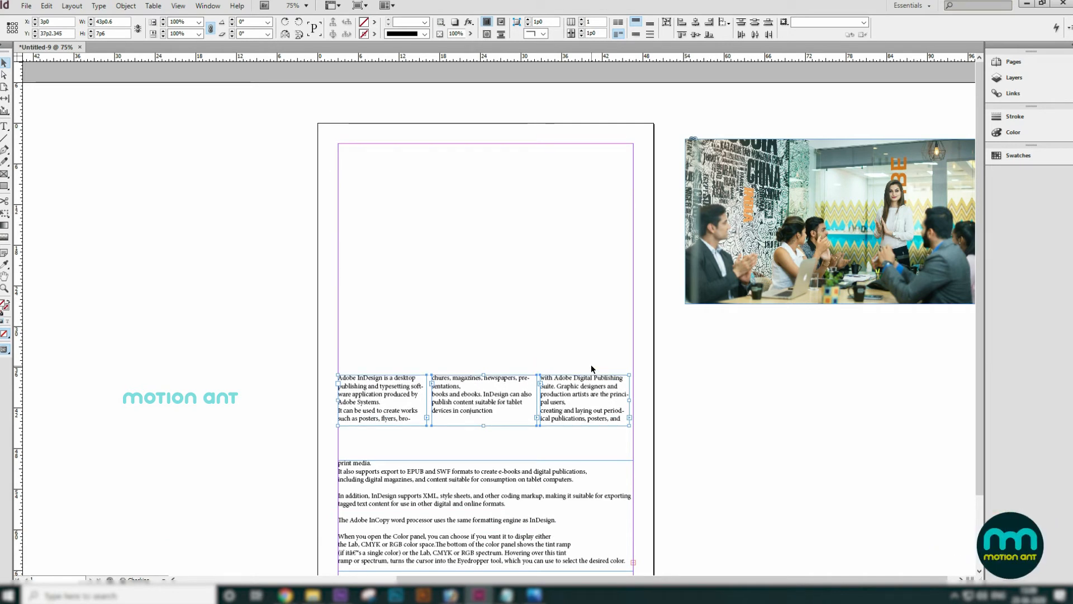
Step: Move the photo back to the page's top margin and adjust its frame to about 43p2 wide
left_click_drag(896, 198, 548, 202)
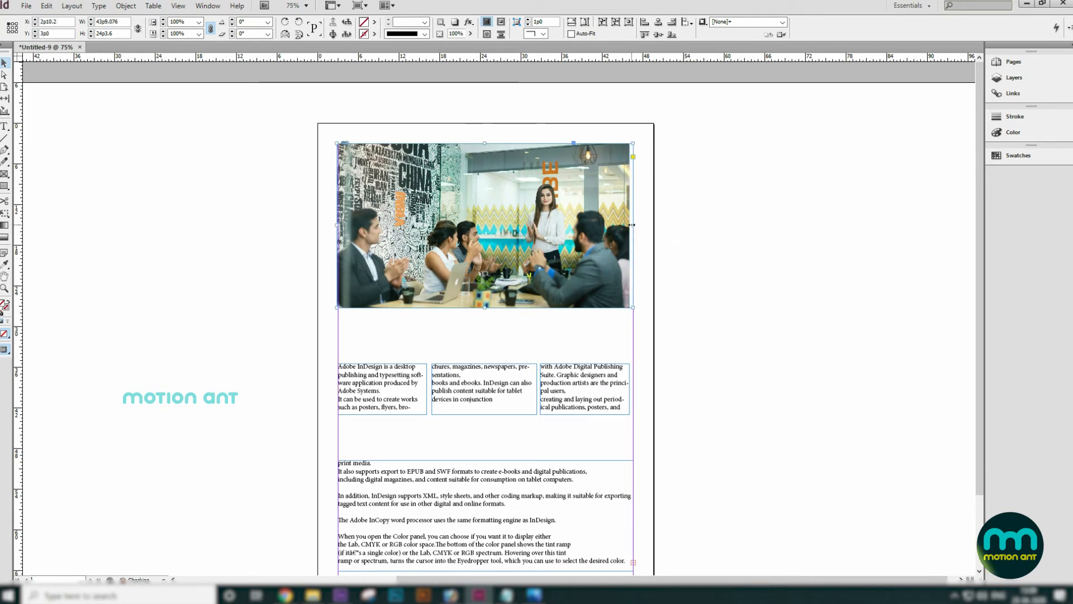
left_click_drag(632, 224, 629, 224)
Step: Raise the row of three text frames to about Y 29p8, just below the photo
left_click(582, 383)
left_click_drag(708, 378, 402, 403)
key("shift+Up")
key("shift+Up")
key("shift+Up")
key("shift+Up")
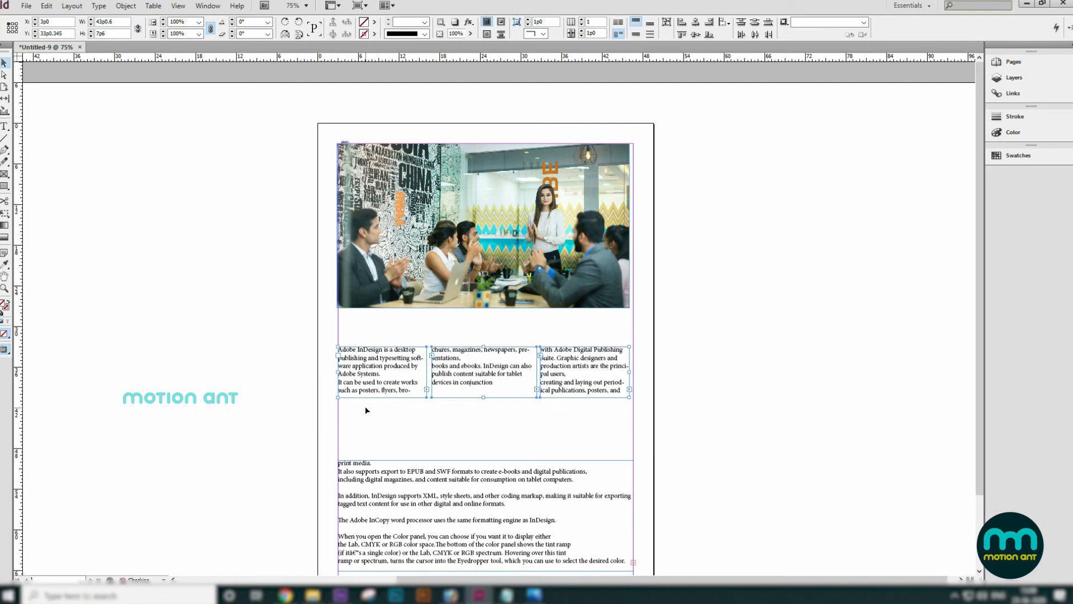
key("shift+Up")
key("shift+Up")
key("shift+Up")
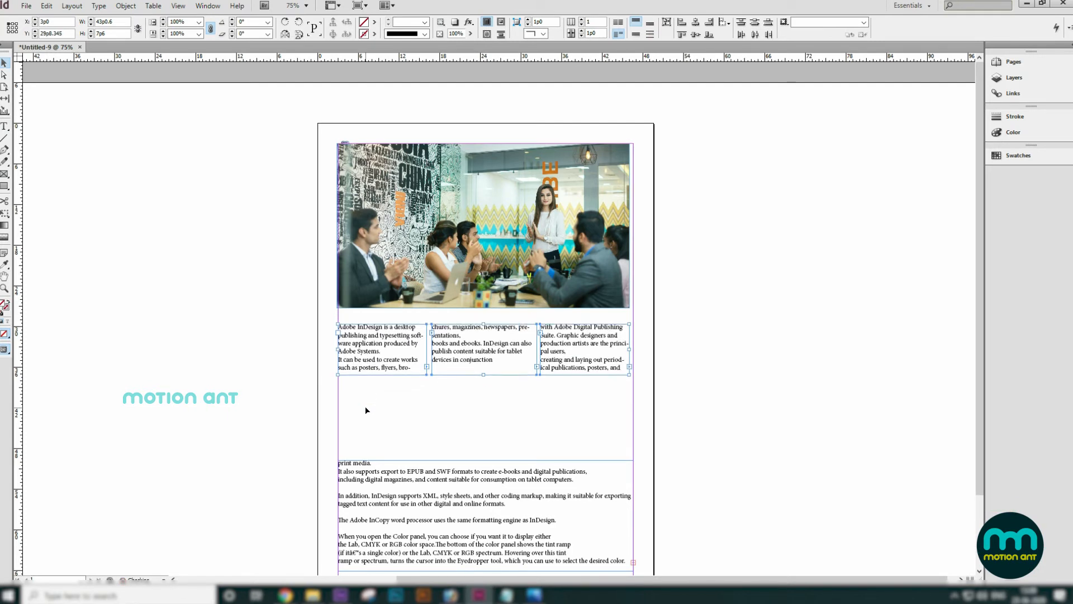
Step: Raise the wide text frame to about Y 39p9, and pull its right edge inward to roughly two thirds of the margin width
left_click_drag(440, 563, 440, 519)
key("shift+Up")
key("shift+Up")
key("shift+Up")
key("shift+Up")
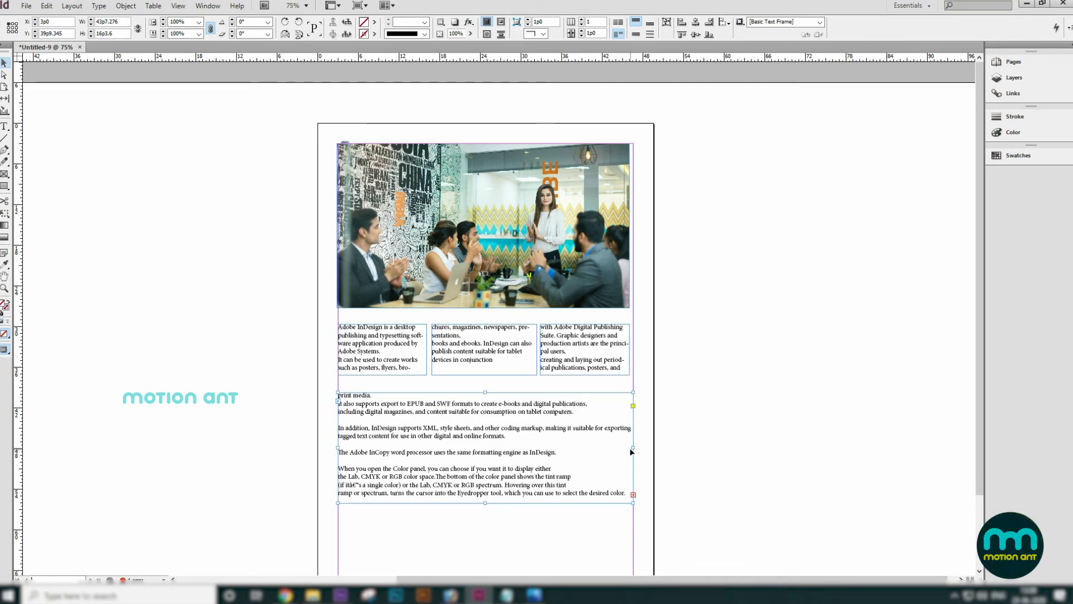
left_click_drag(632, 449, 528, 448)
left_click(773, 464)
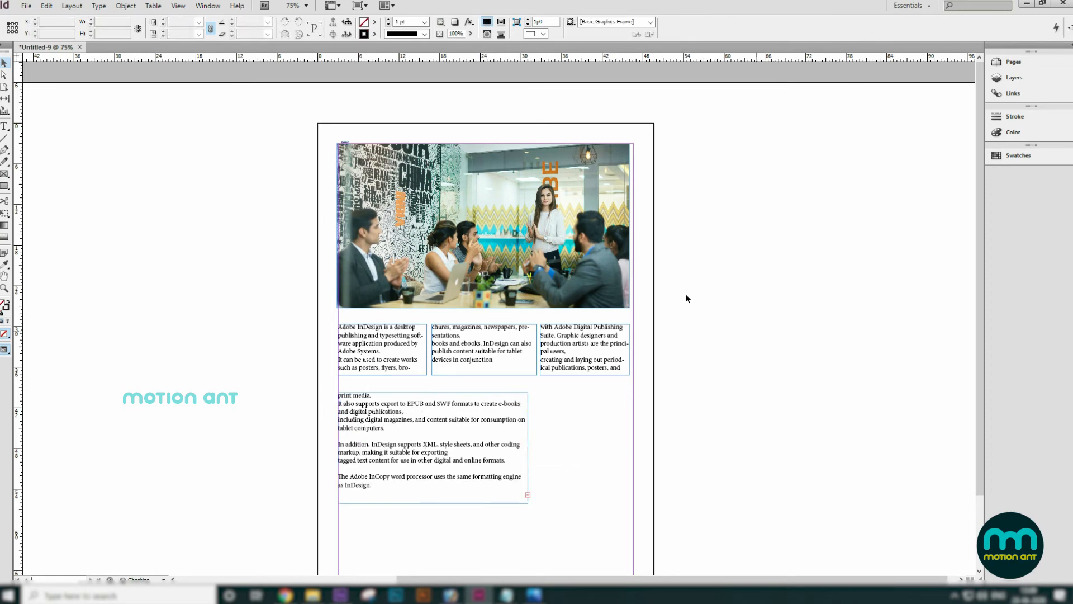
key("ctrl+=")
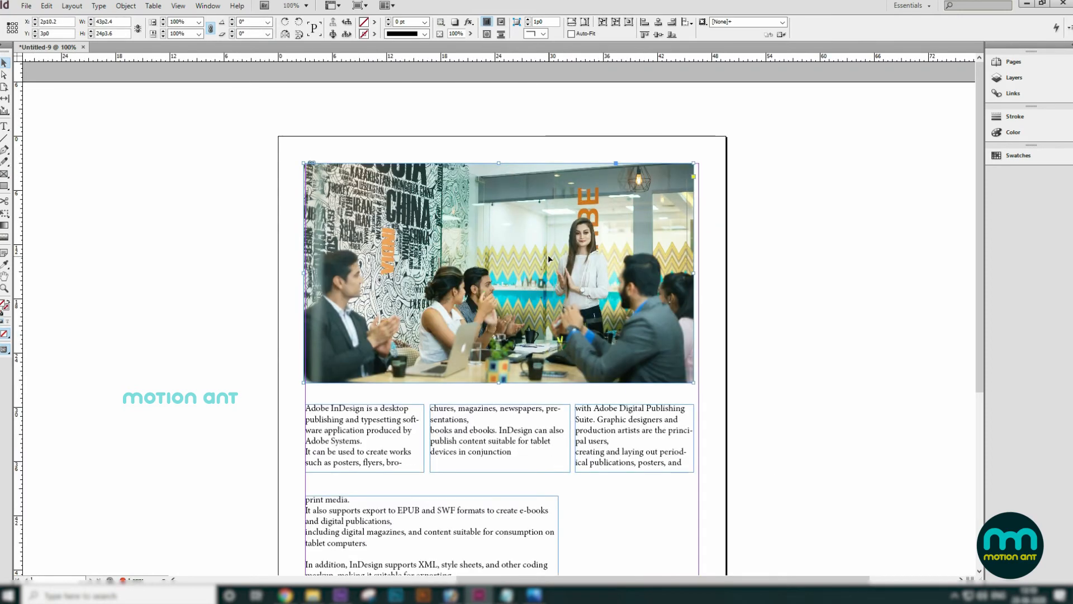
left_click(713, 261)
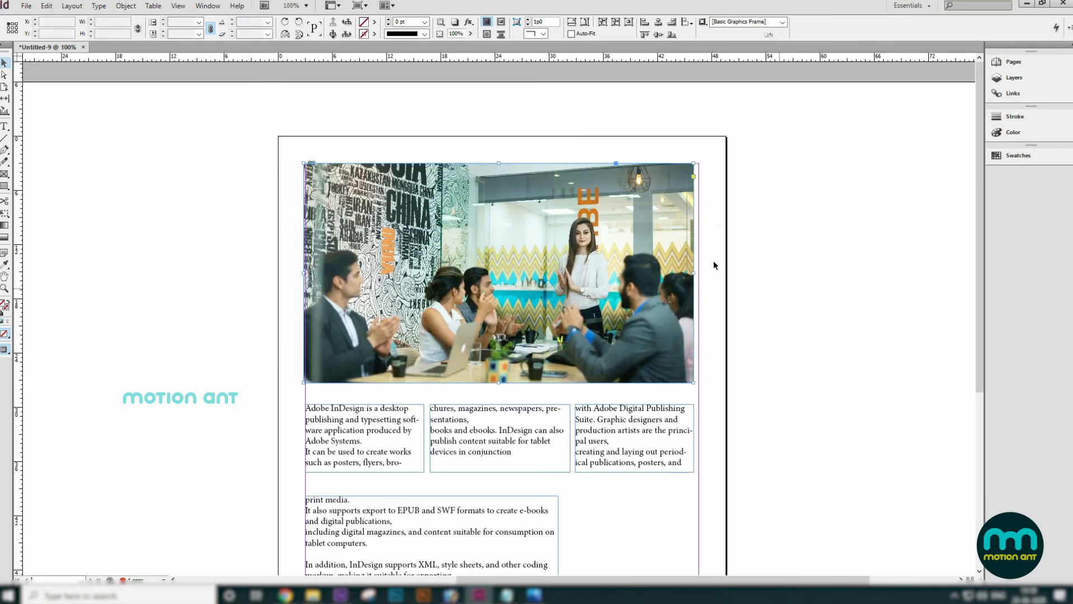
left_click(632, 233)
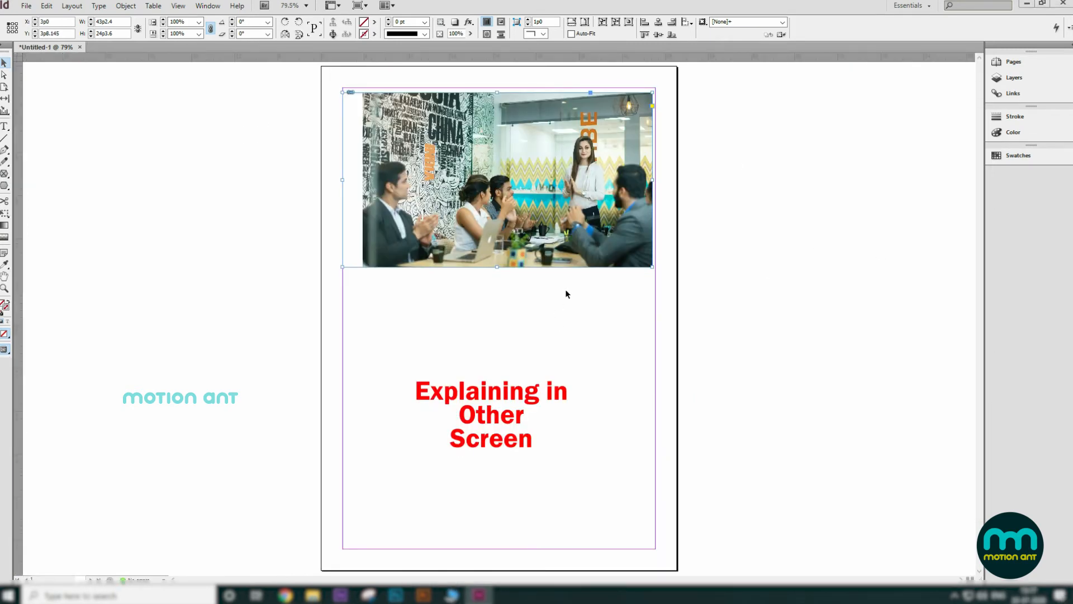
left_click(492, 170)
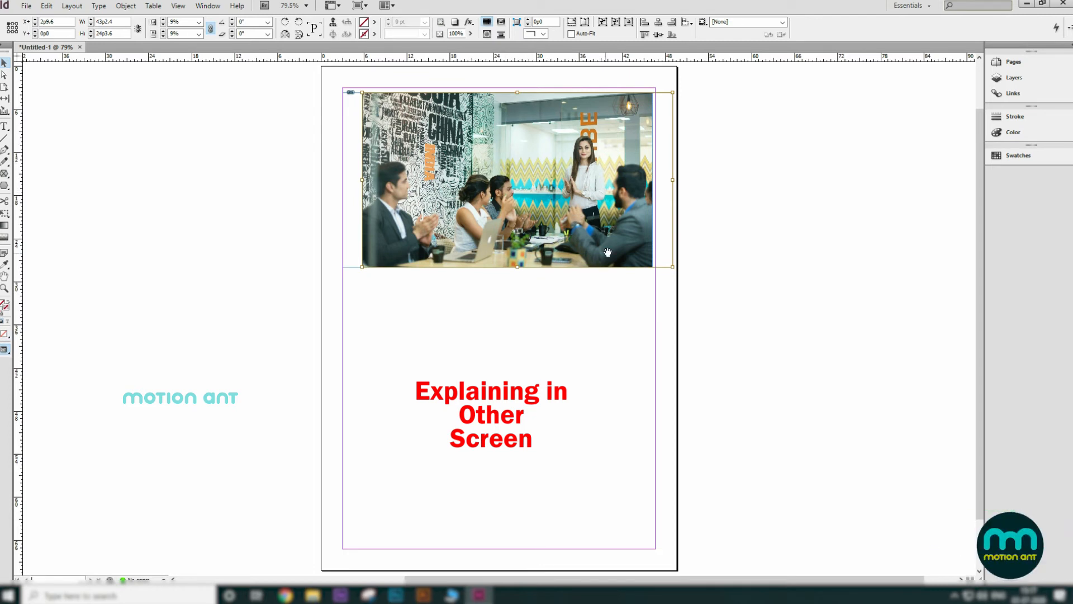
left_click(745, 298)
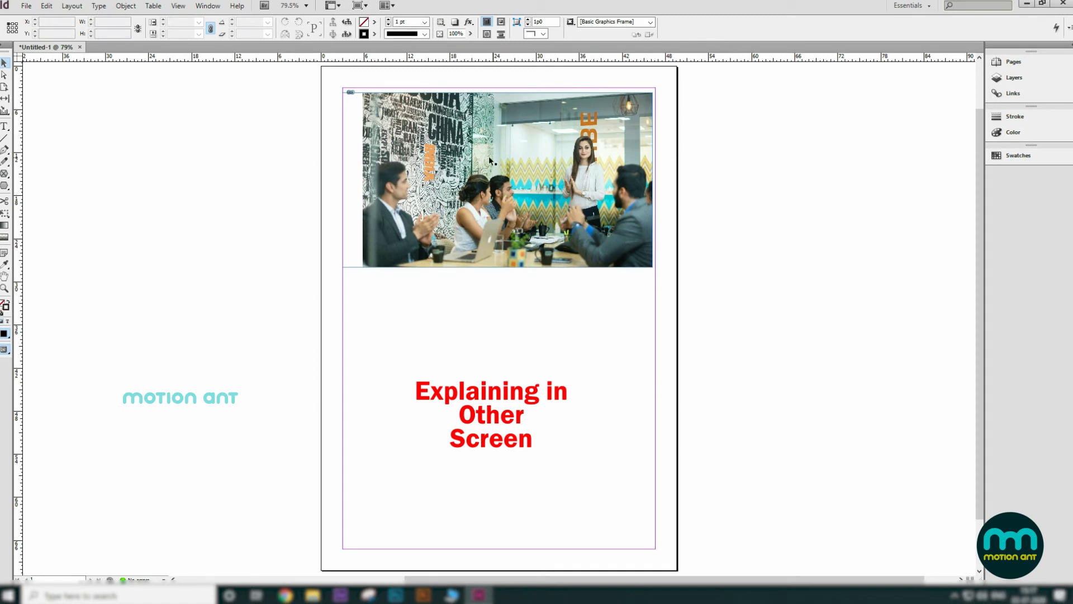
Step: Delete the existing photo and place you-x-ventures-Oalh2MojUuk-unsplash.jpg from the page's top margin across the full margin width, about 43p7 wide and 29p1 high
left_click_drag(627, 219, 516, 202)
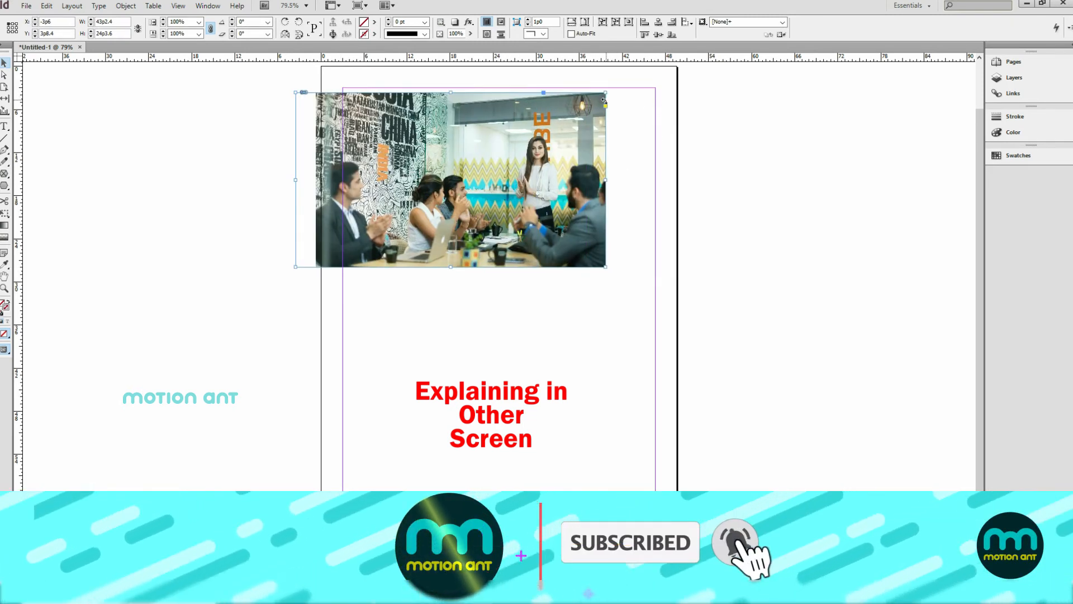
key("Delete")
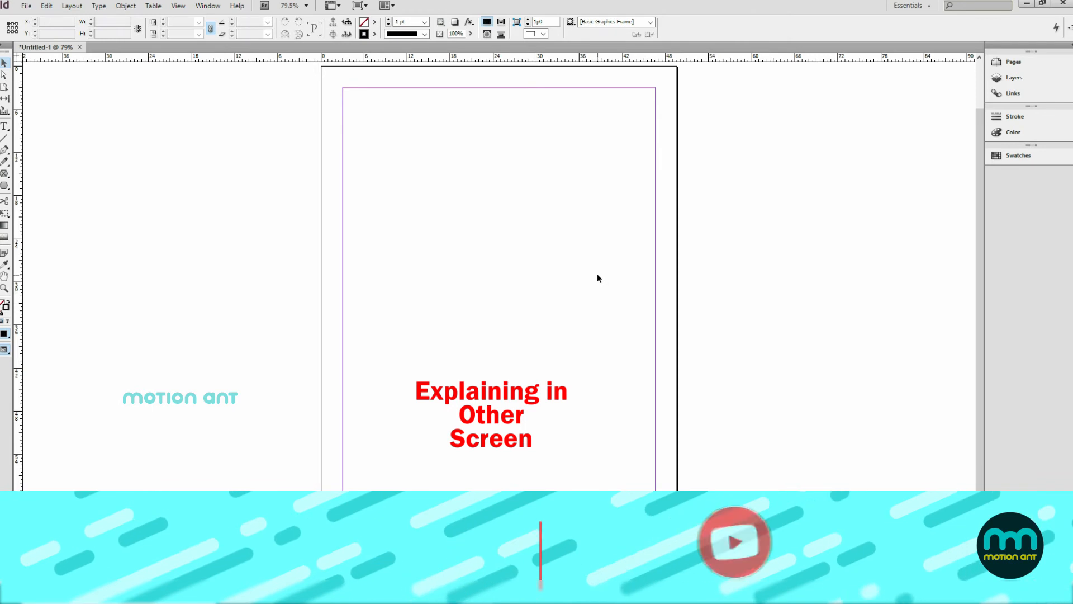
key("ctrl+d")
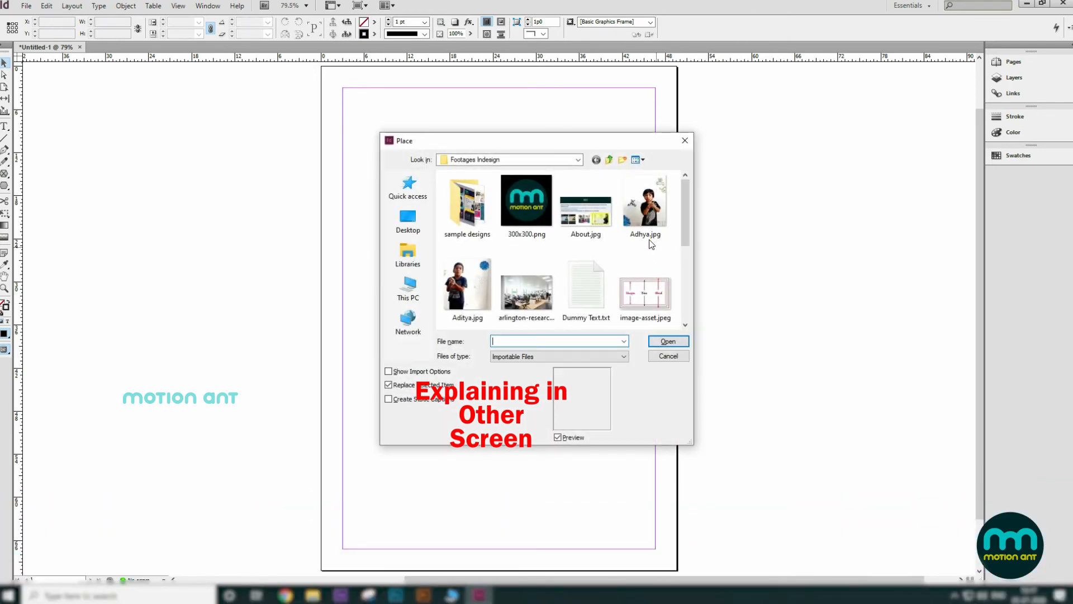
scroll(556, 248, "down", 5)
left_click(553, 302)
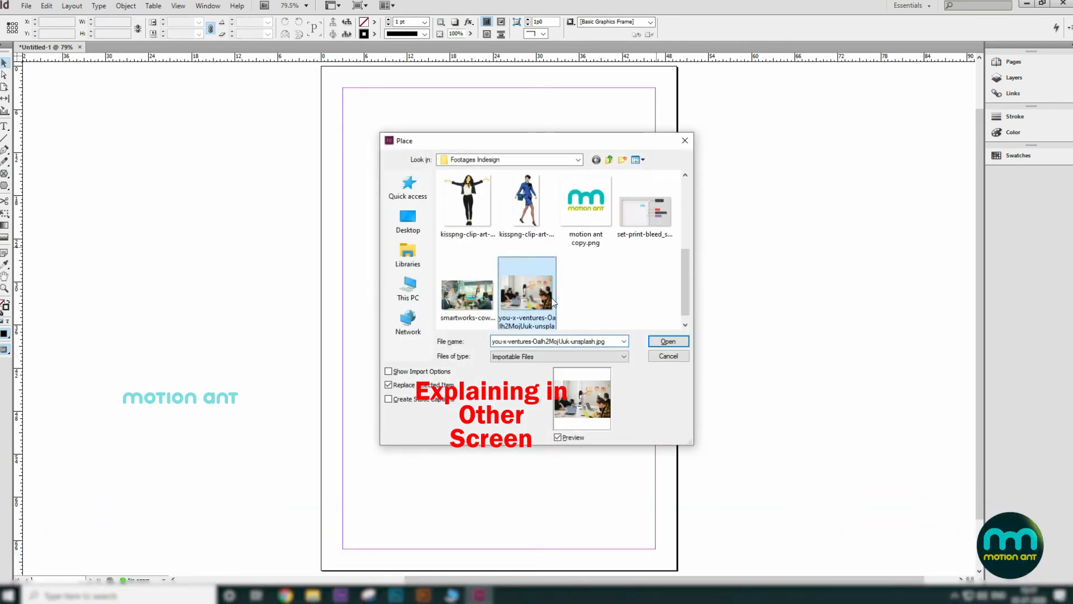
left_click(674, 343)
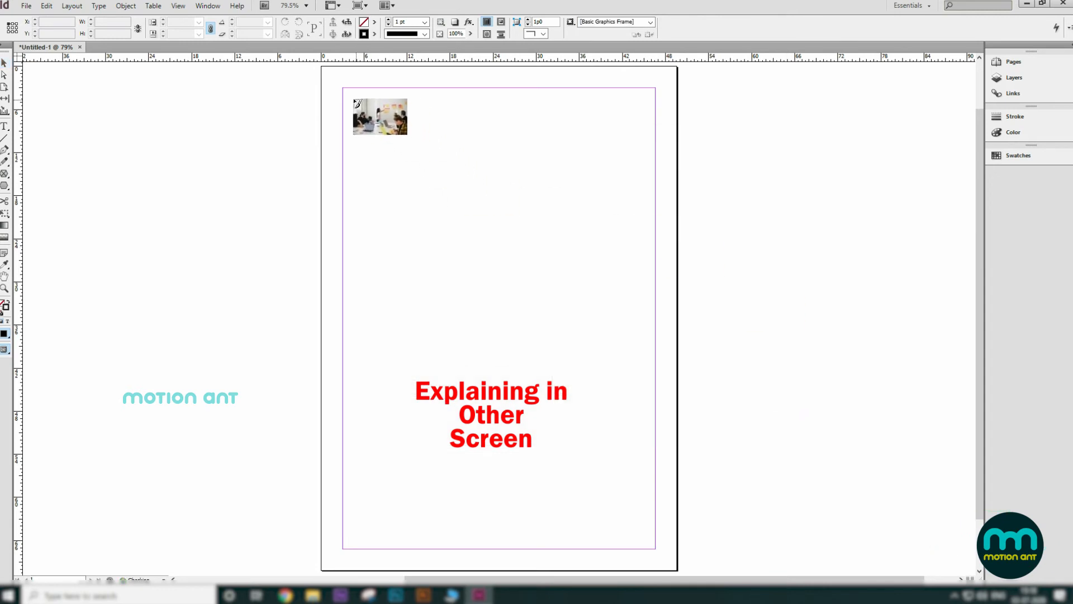
left_click_drag(342, 90, 656, 275)
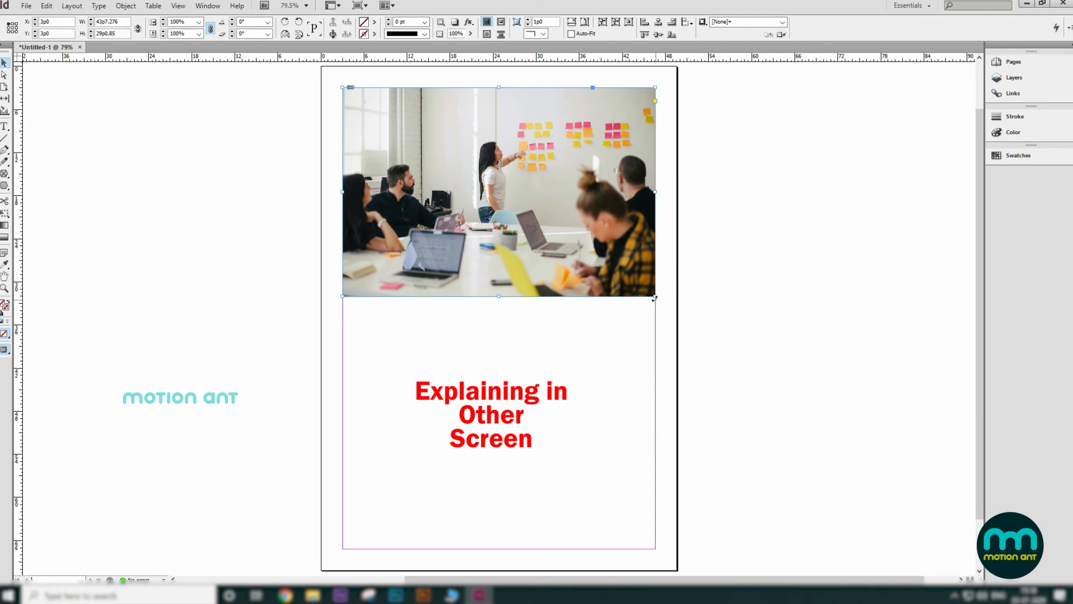
Step: Try scaling the photo together with its frame down to about 24p6 wide, and try enlarging only the frame to about 40p3 wide
left_click_drag(654, 298, 609, 263)
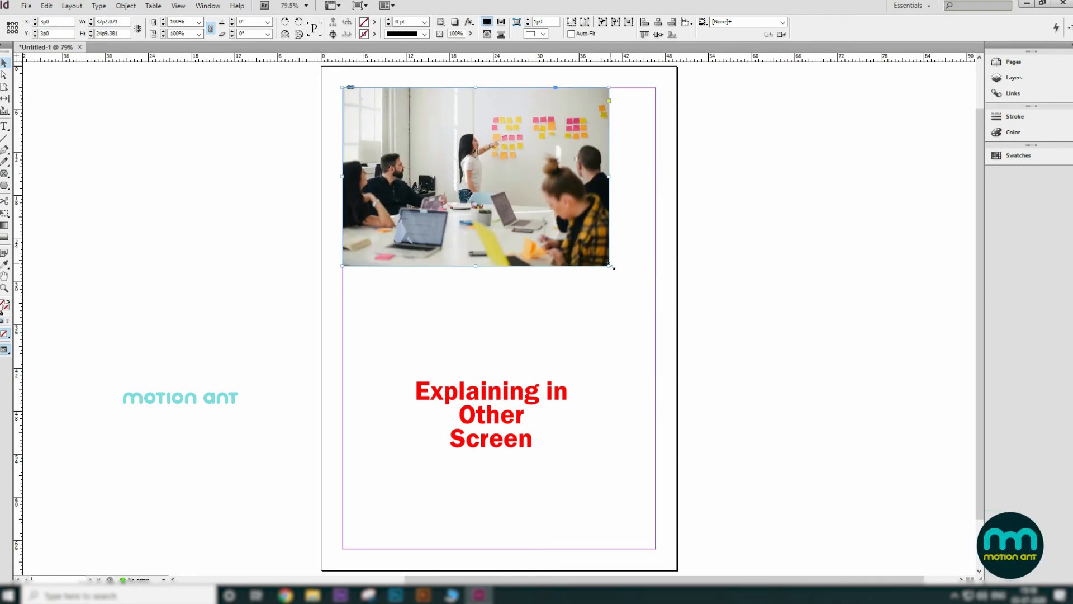
left_click_drag(609, 266, 631, 279)
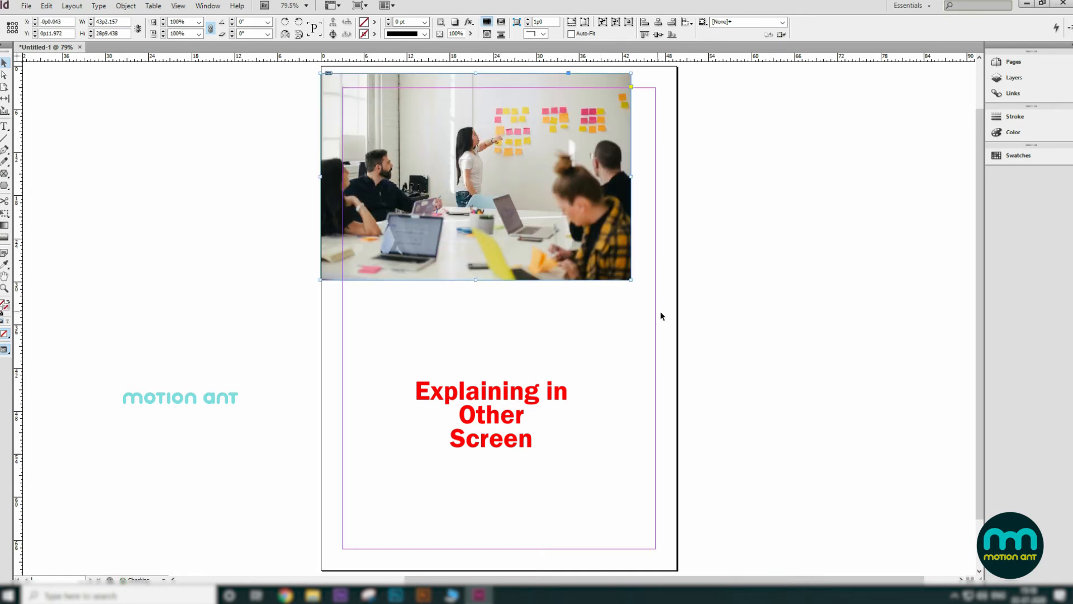
key("ctrl+z")
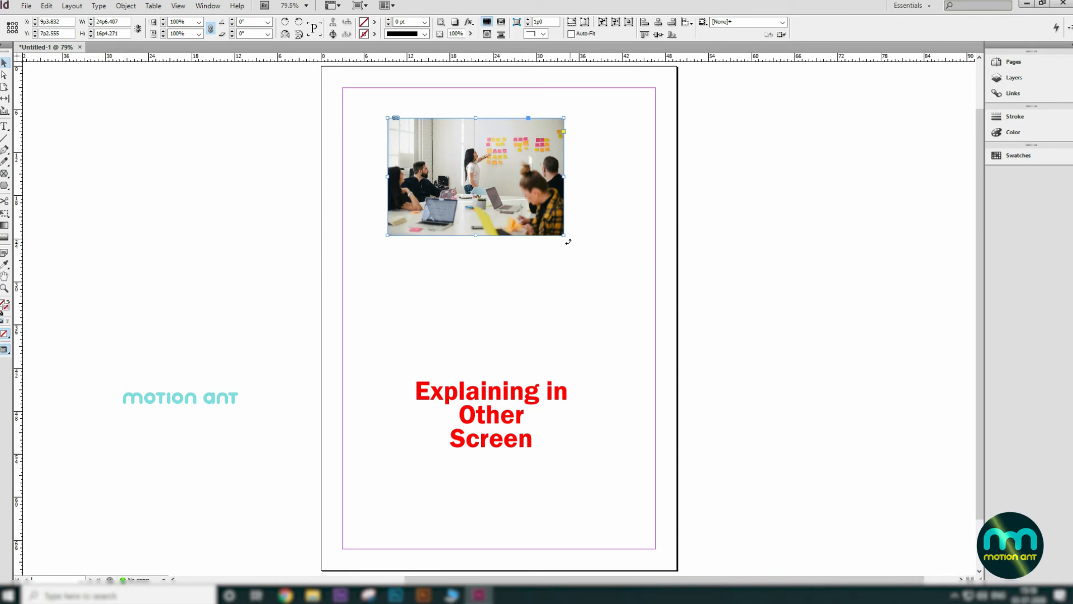
left_click_drag(564, 236, 676, 310)
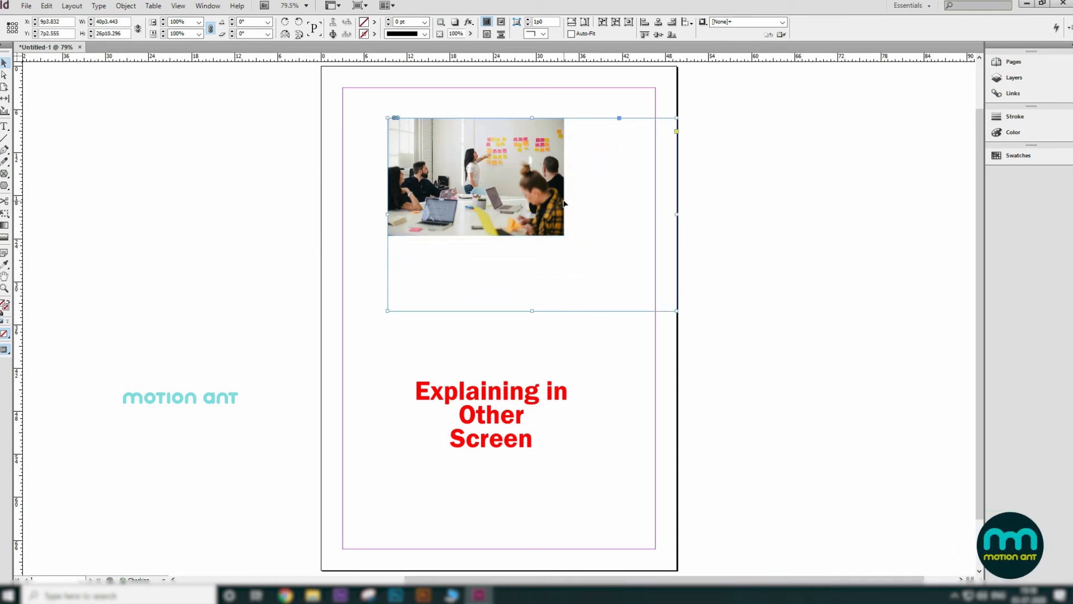
key("ctrl+z")
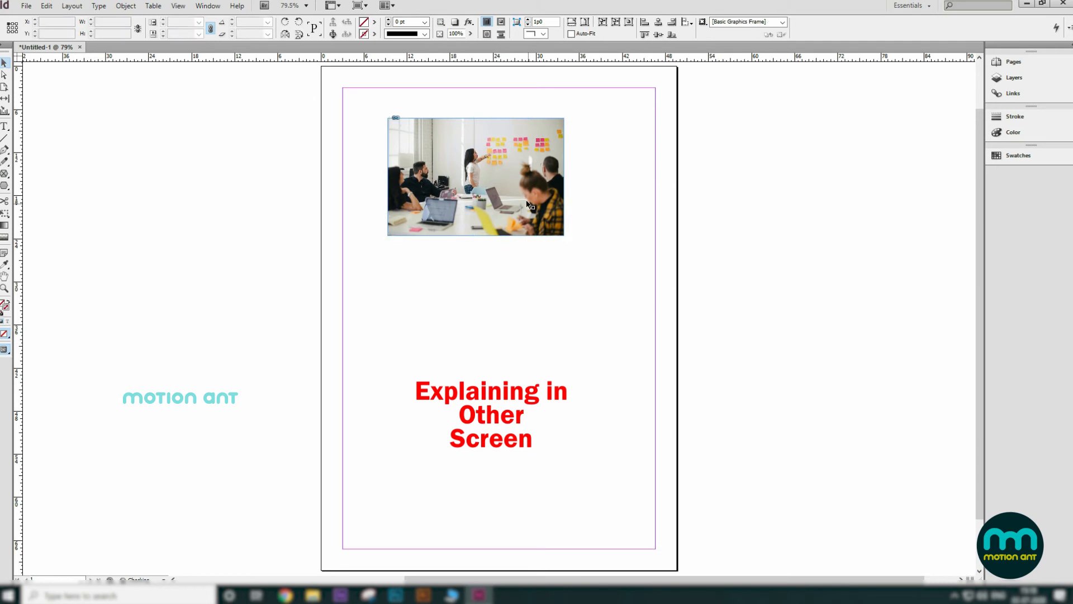
Step: Enlarge the photo together with its frame to about 42p10 wide and 28p7 high, and move it near the page's top-left margin corner
left_click_drag(563, 235, 637, 284)
left_click_drag(611, 235, 593, 215)
left_click_drag(618, 264, 677, 303)
left_click_drag(581, 209, 552, 202)
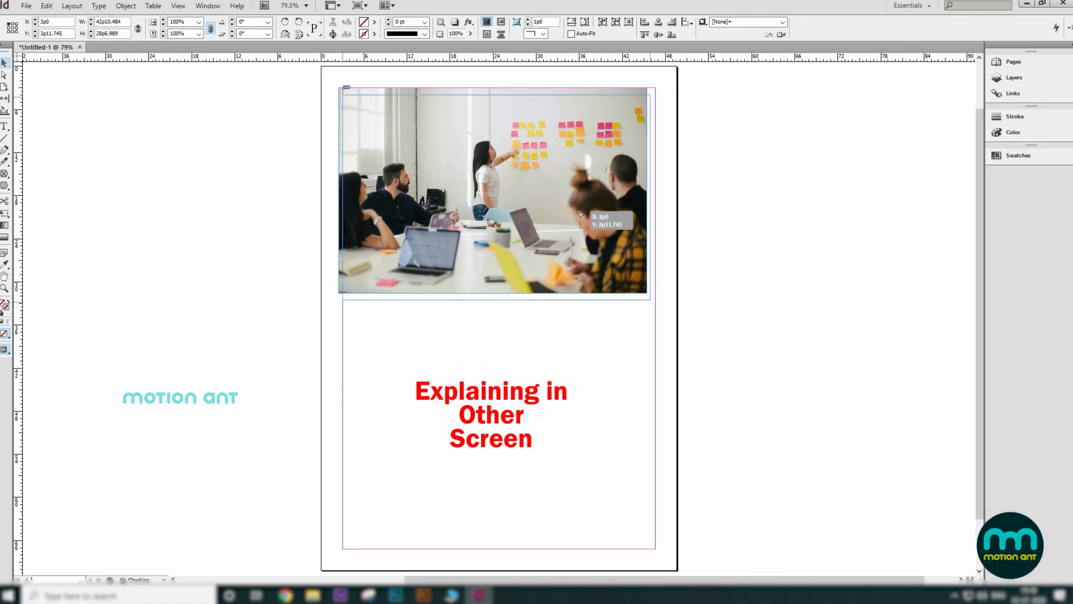
left_click(792, 321)
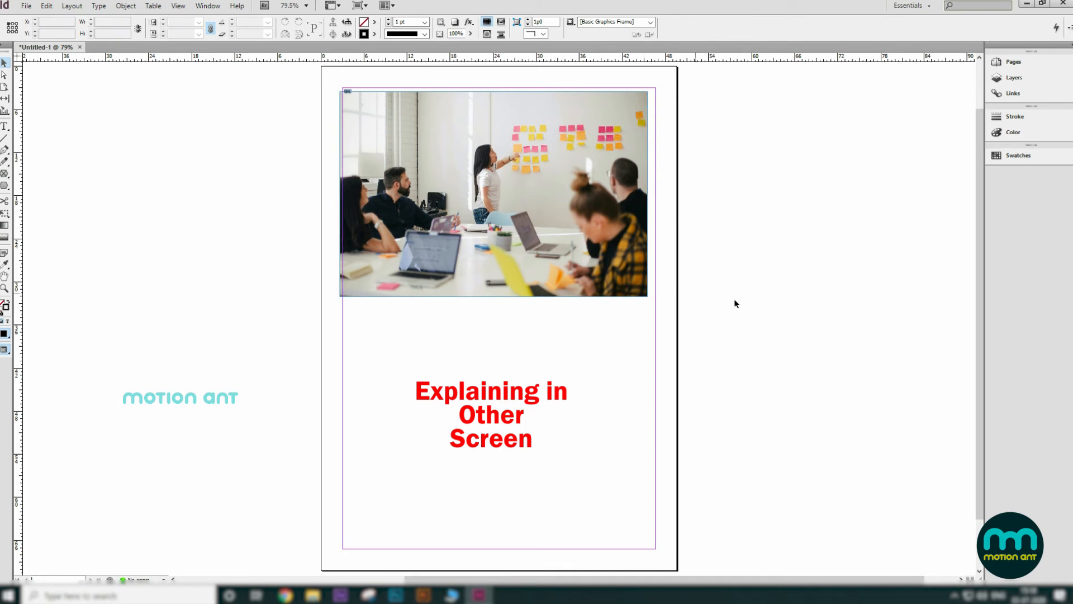
Step: Enlarge the image inside its frame to about 15.26% scale and reposition it so it is roughly centred in the frame
left_click(561, 173)
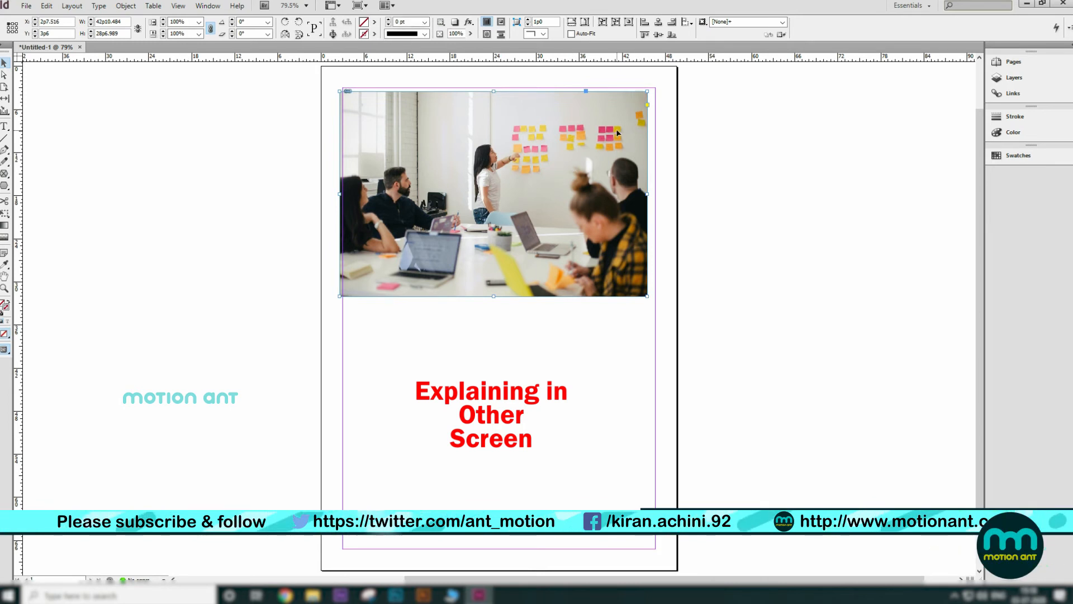
left_click_drag(648, 90, 669, 77)
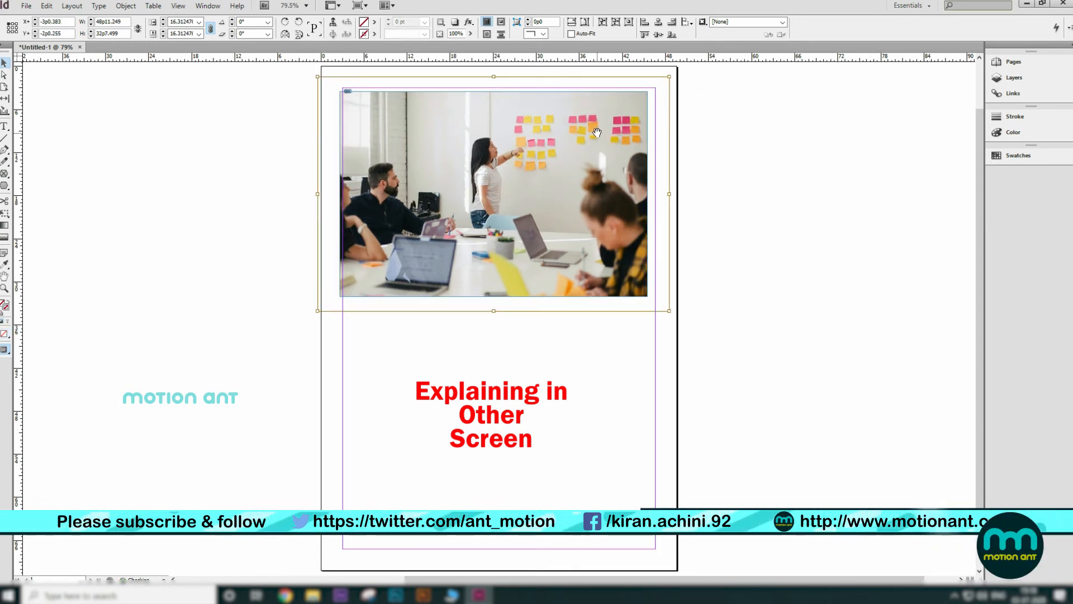
left_click_drag(599, 132, 553, 120)
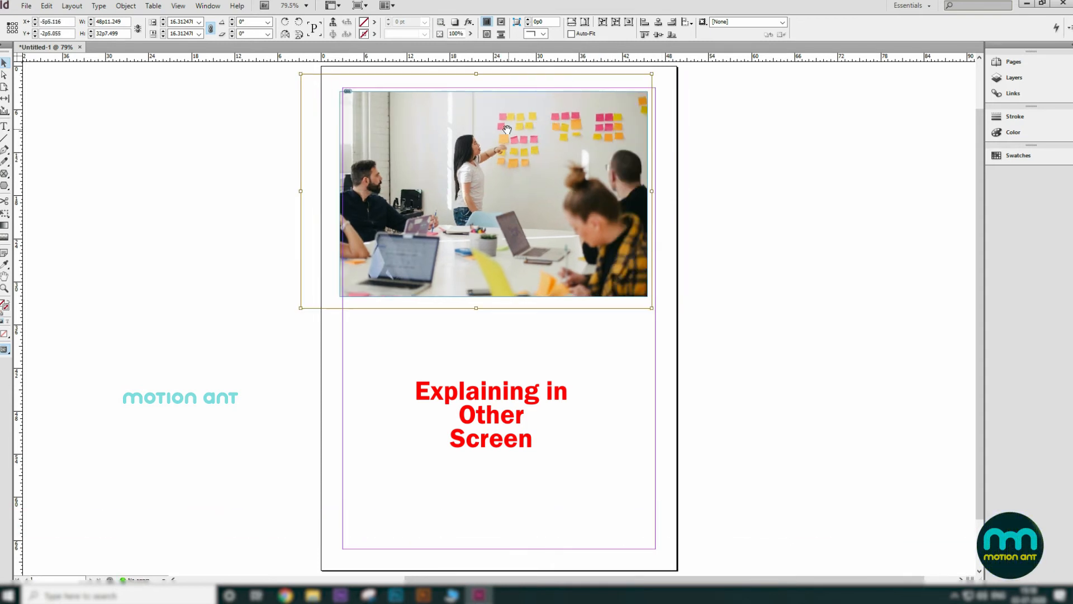
left_click_drag(531, 123, 565, 150)
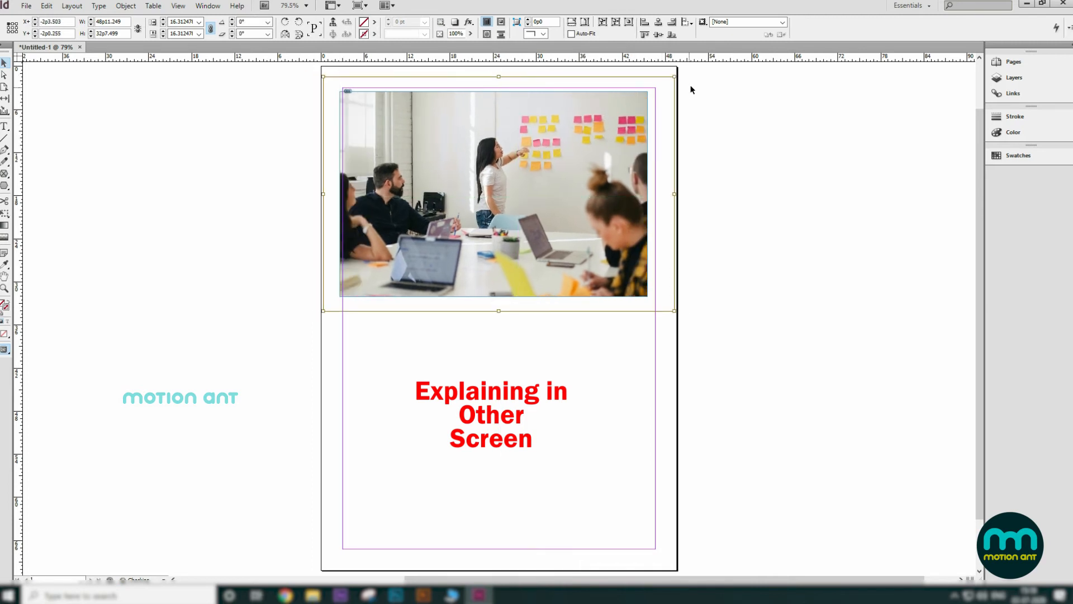
left_click_drag(675, 76, 664, 83)
left_click_drag(609, 143, 603, 144)
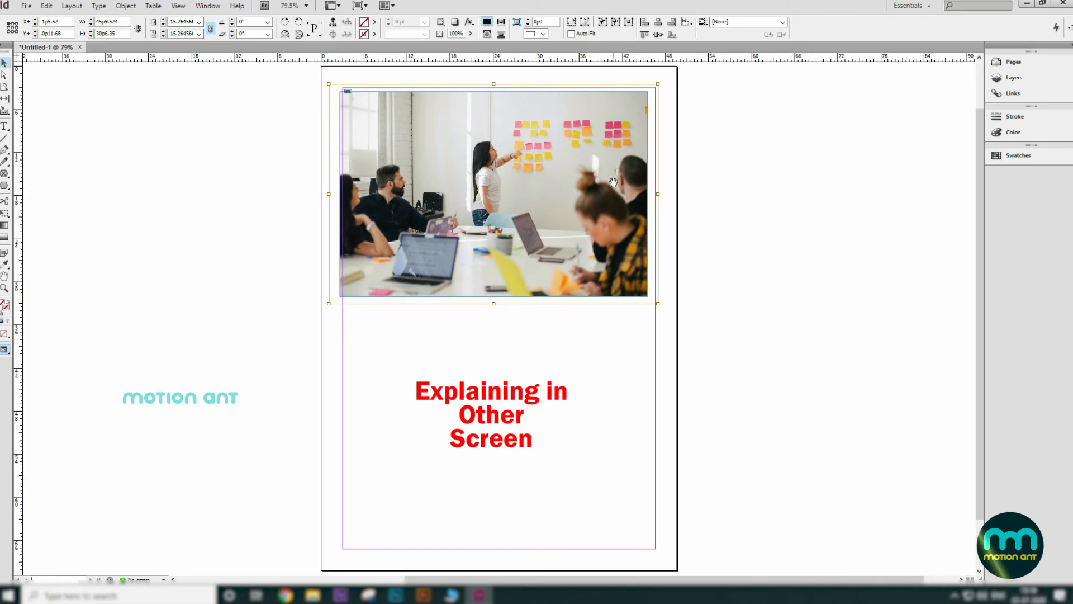
key("Escape")
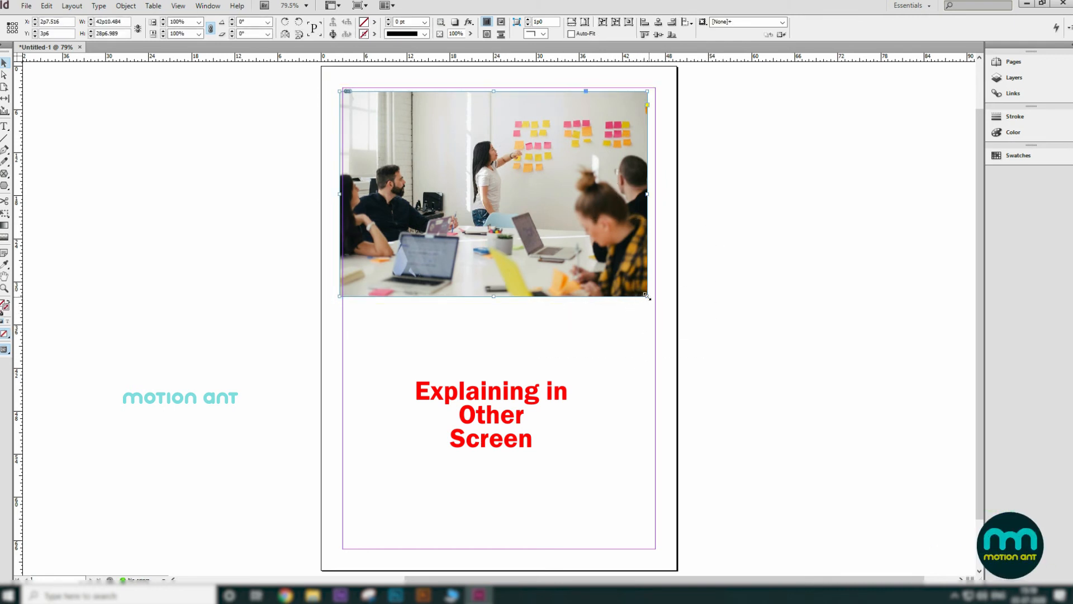
Step: Scale the photo together with its frame to about 44p5 wide, and reposition the image inside the frame
mouse_move(645, 296)
left_mouse_down()
mouse_move(586, 255)
mouse_move(666, 292)
mouse_move(659, 303)
left_mouse_up()
left_click(661, 367)
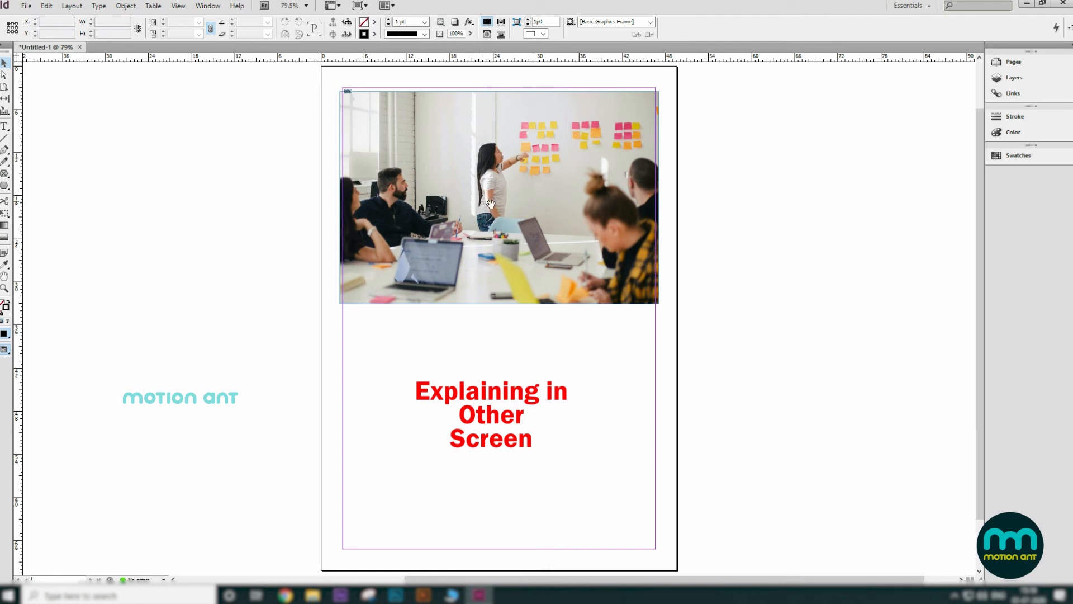
left_click_drag(485, 194, 521, 214)
left_click(178, 6)
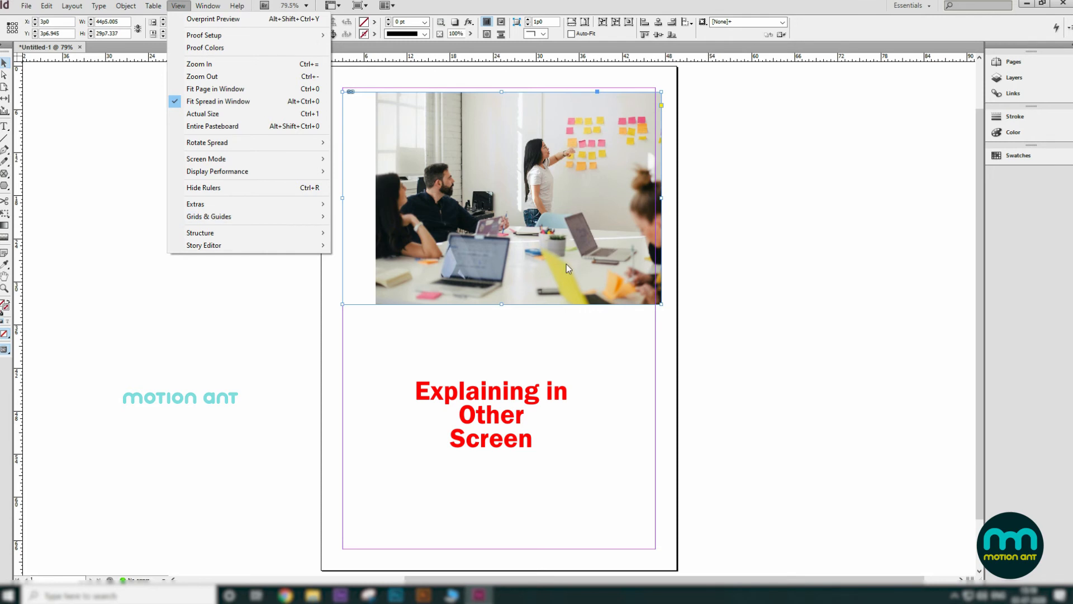
left_click(874, 267)
left_click_drag(632, 256, 546, 219)
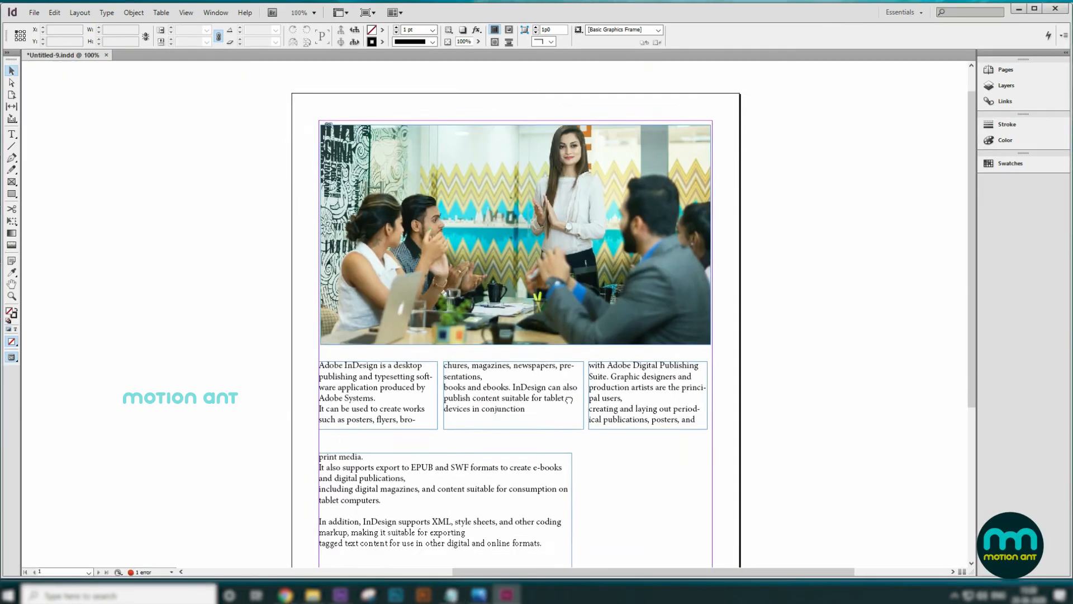
Step: Load you-x-ventures-Oalh2MojUuk-unsplash.jpg from the Footages Indesign folder for placing in the Untitled-9 document
scroll(621, 380, "down", 3)
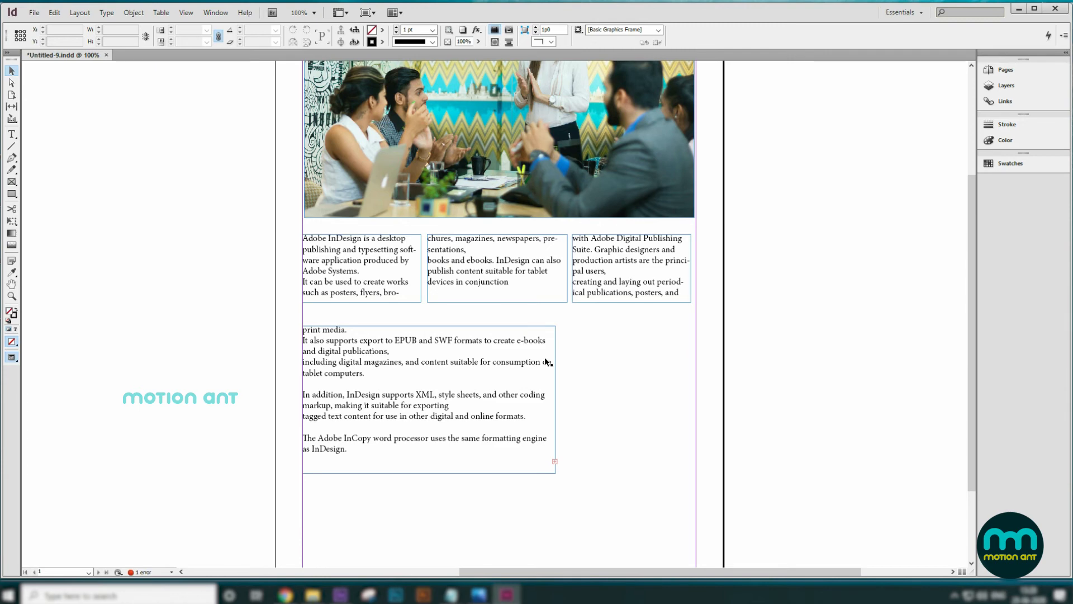
key("ctrl+d")
scroll(641, 267, "down", 3)
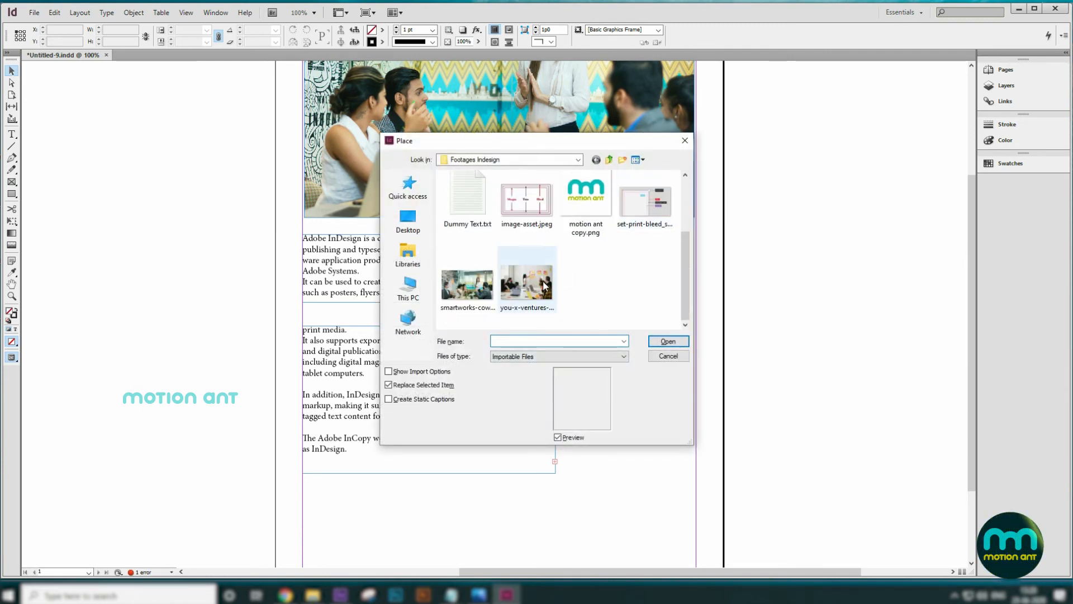
left_click(530, 293)
scroll(620, 297, "up", 2)
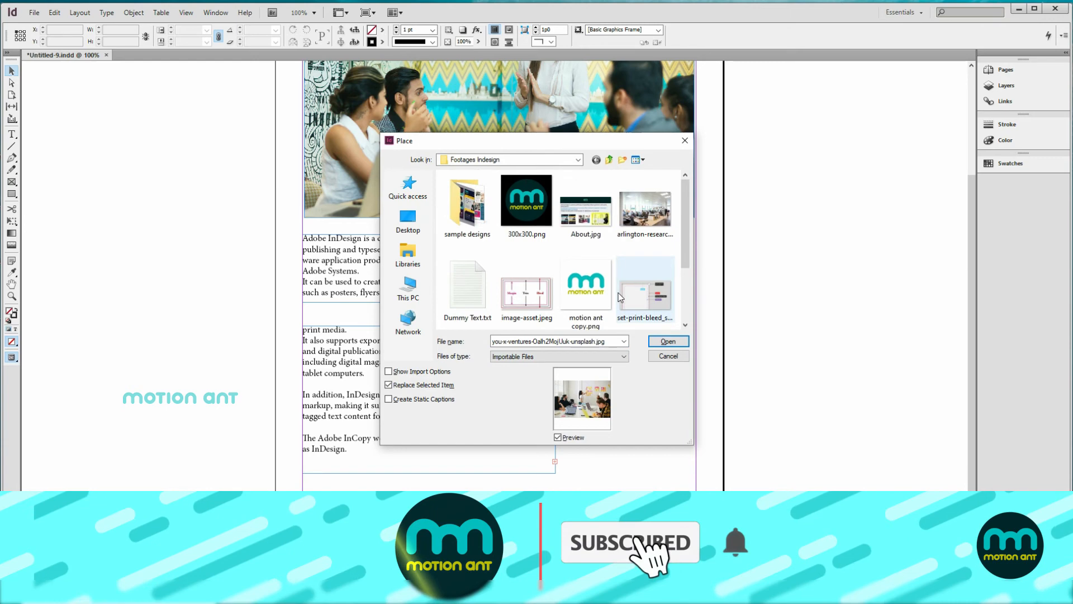
left_click(542, 207)
scroll(553, 274, "down", 2)
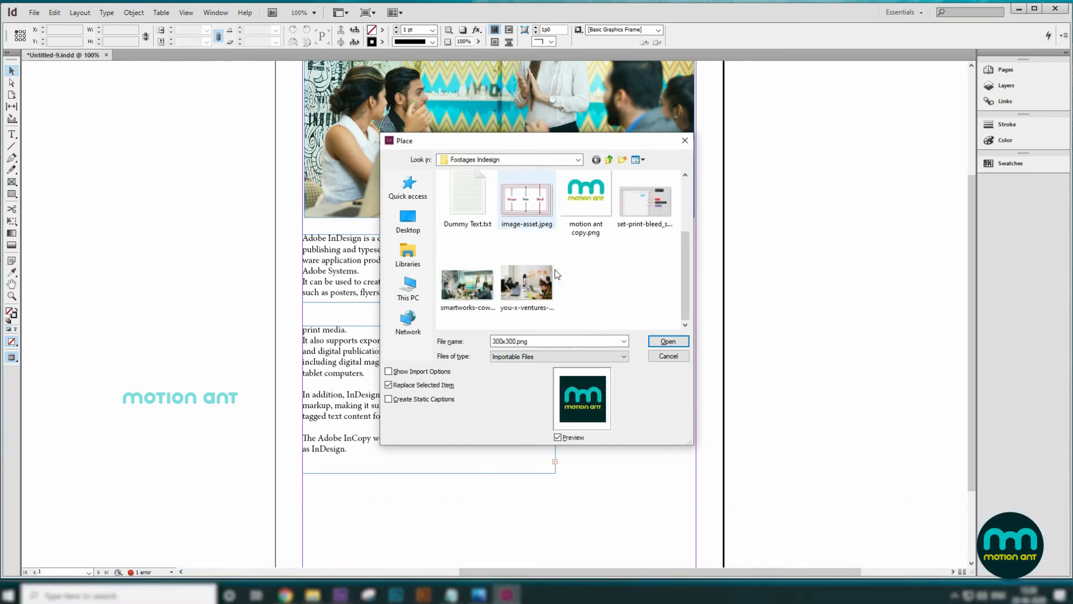
left_click(525, 293)
left_click(668, 341)
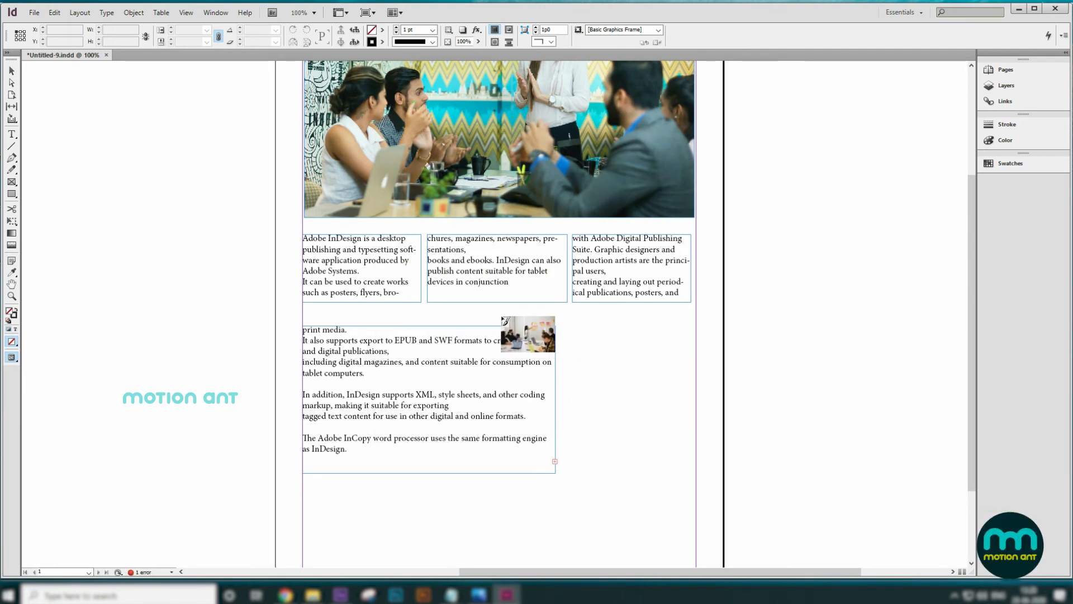
Step: Place the loaded photo about 21p0 wide and 14p0 high over the wide text frame's right part, and move it against the right margin at about Y 41p3
left_click_drag(494, 317, 689, 489)
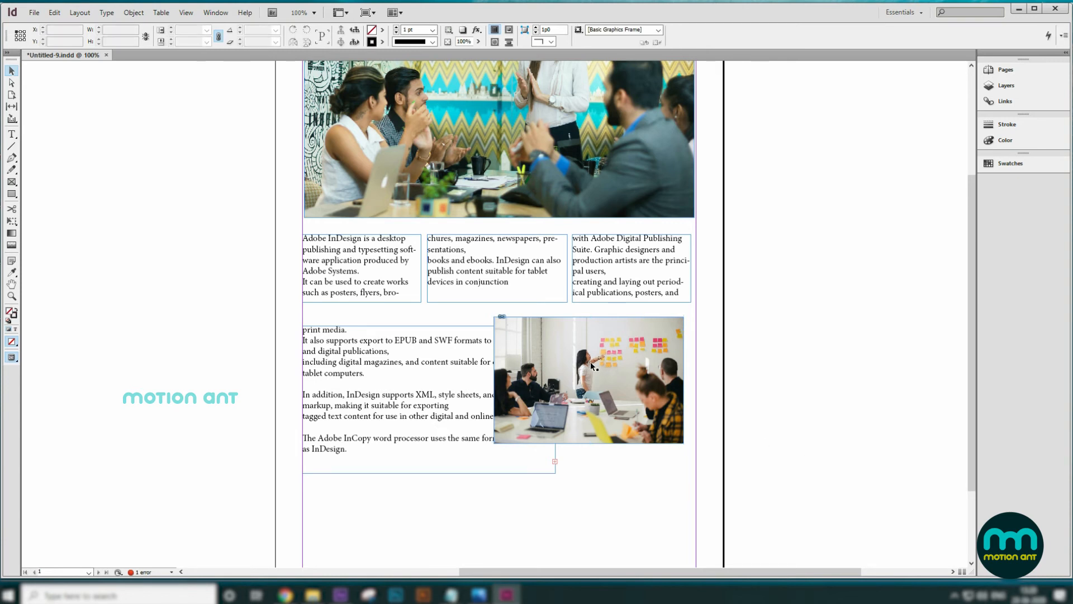
left_click_drag(611, 350, 617, 380)
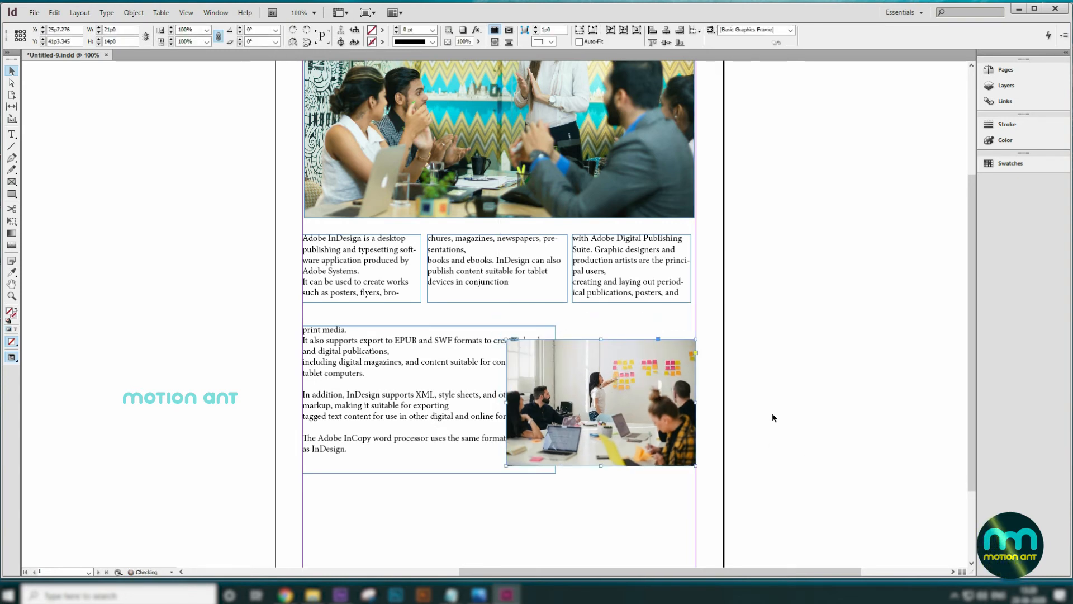
left_click(874, 392)
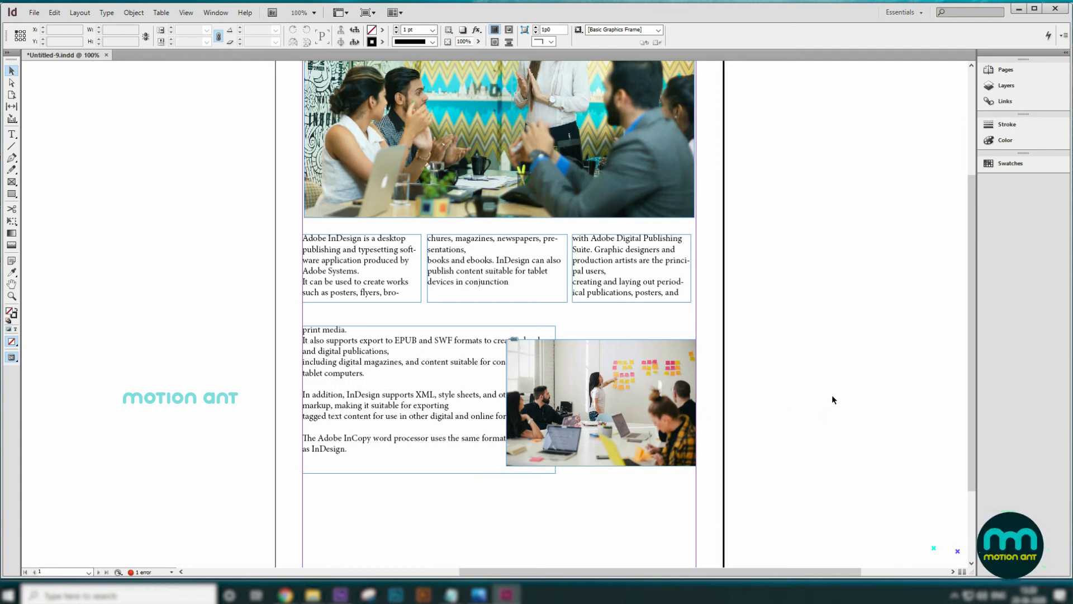
Step: Apply a bounding-box text wrap to the wide text frame and the meeting photo overlapping it
left_click(605, 414)
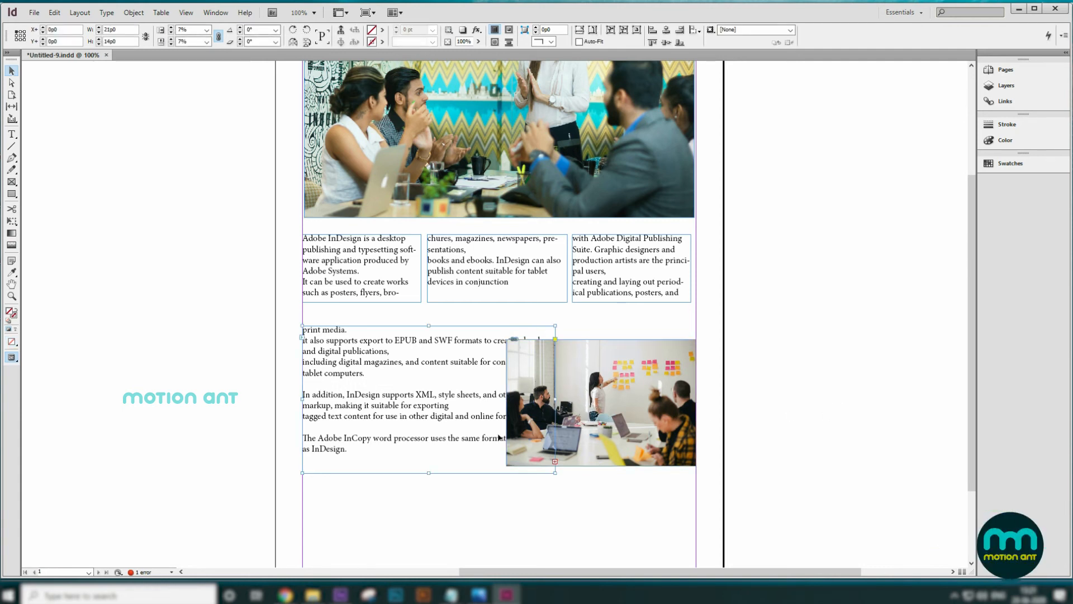
left_click(582, 534)
left_click(476, 416)
left_click(555, 438, "shift")
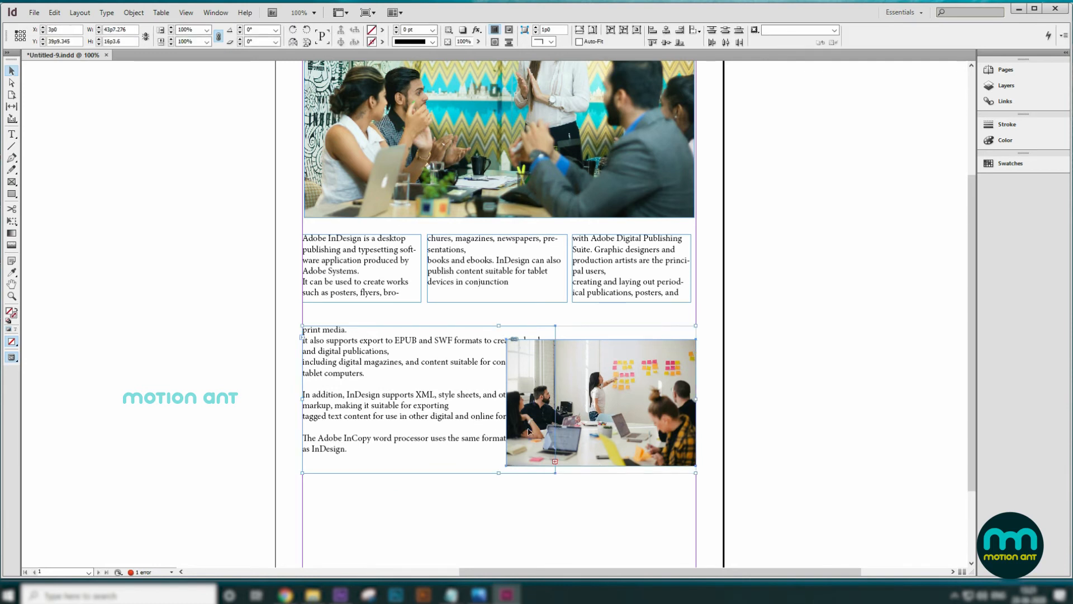
left_click(216, 13)
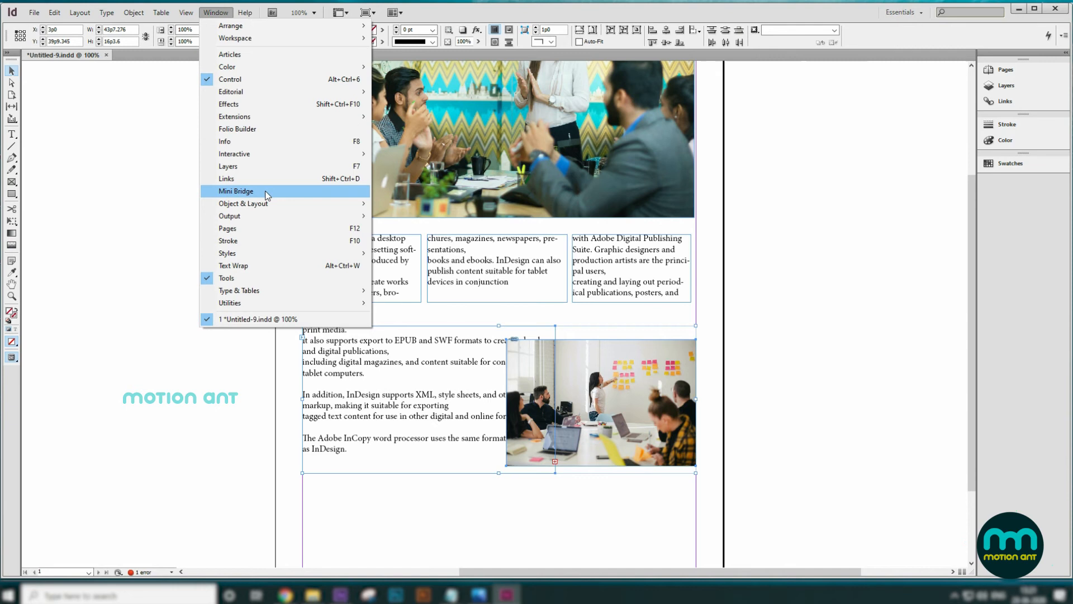
left_click(261, 265)
left_click_drag(563, 240, 838, 185)
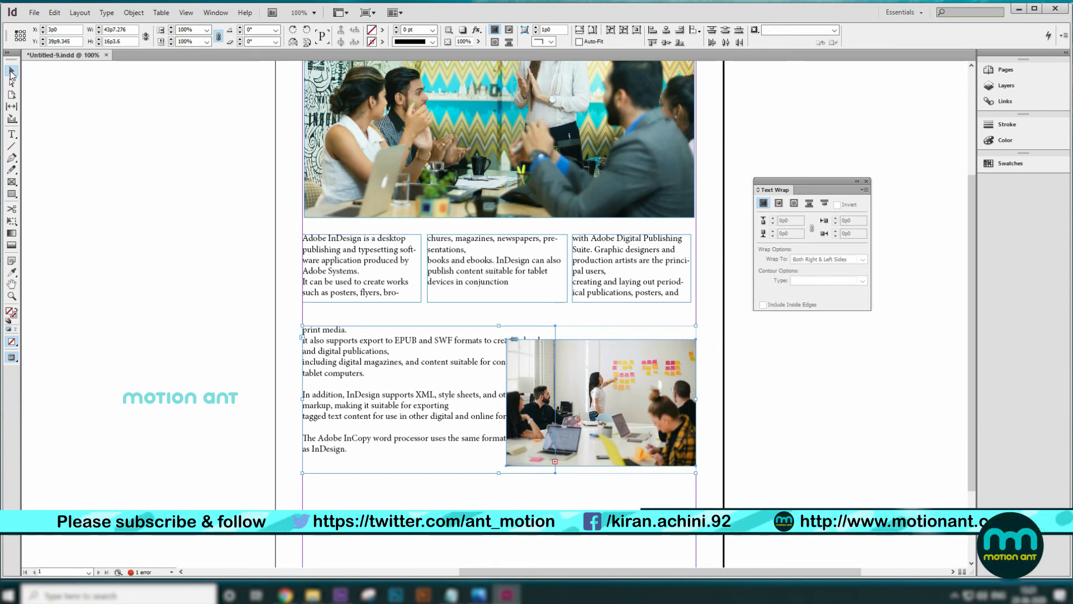
left_click(779, 204)
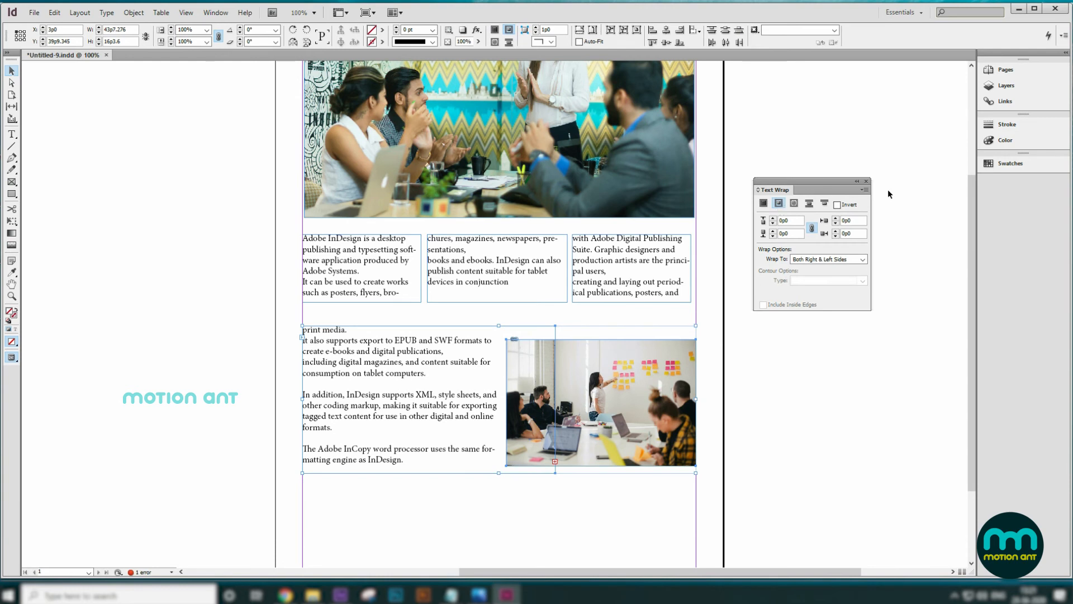
left_click(867, 182)
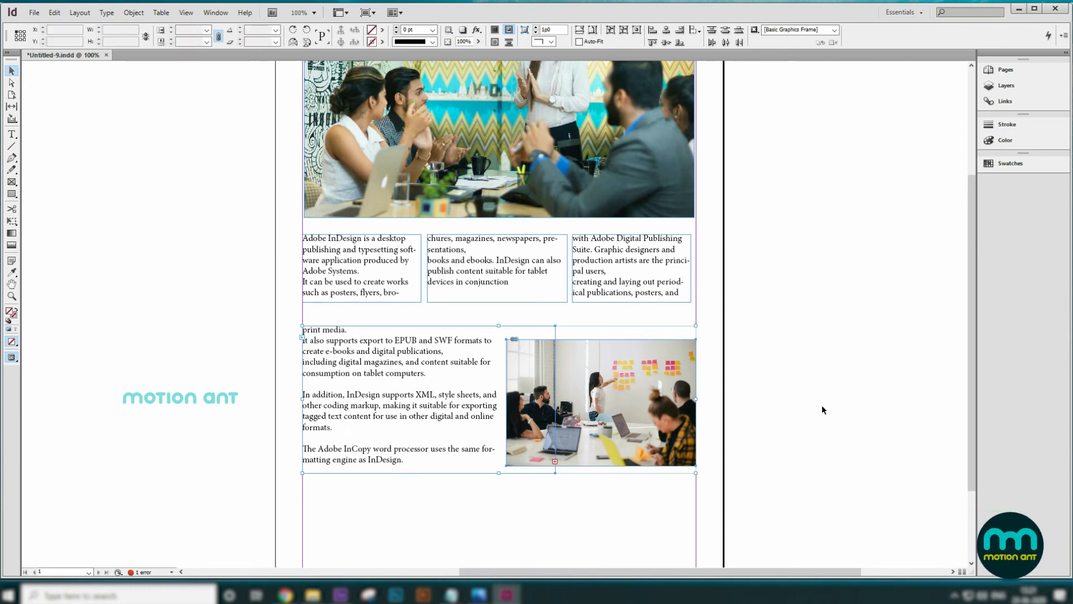
Step: Move the wrapped photo left to about X 16p1, Y 41p3, and shift it partway back over the text frame
left_click(633, 393)
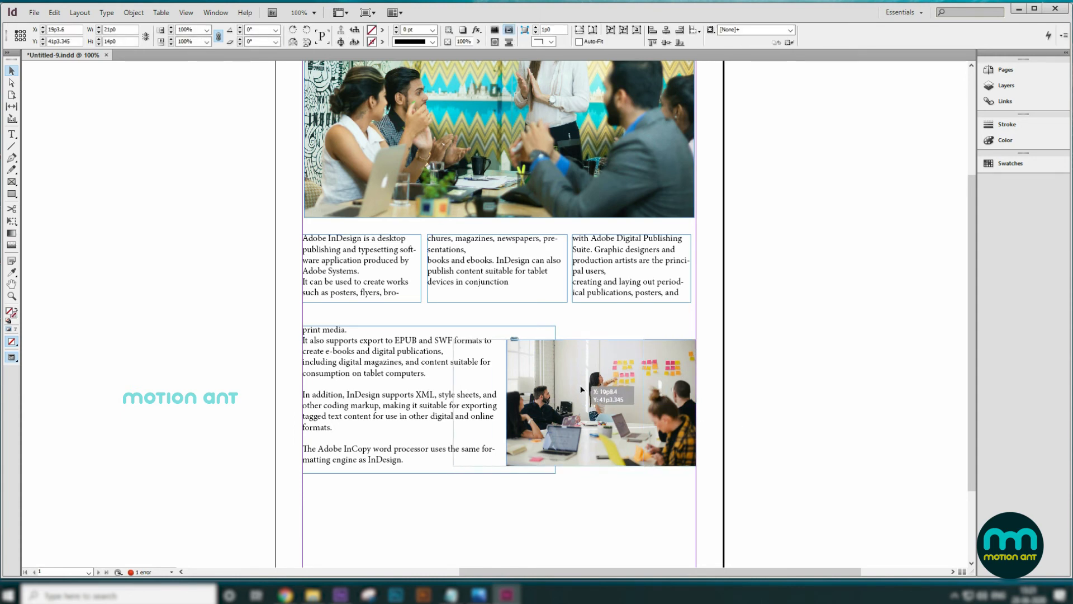
left_click_drag(638, 388, 579, 396)
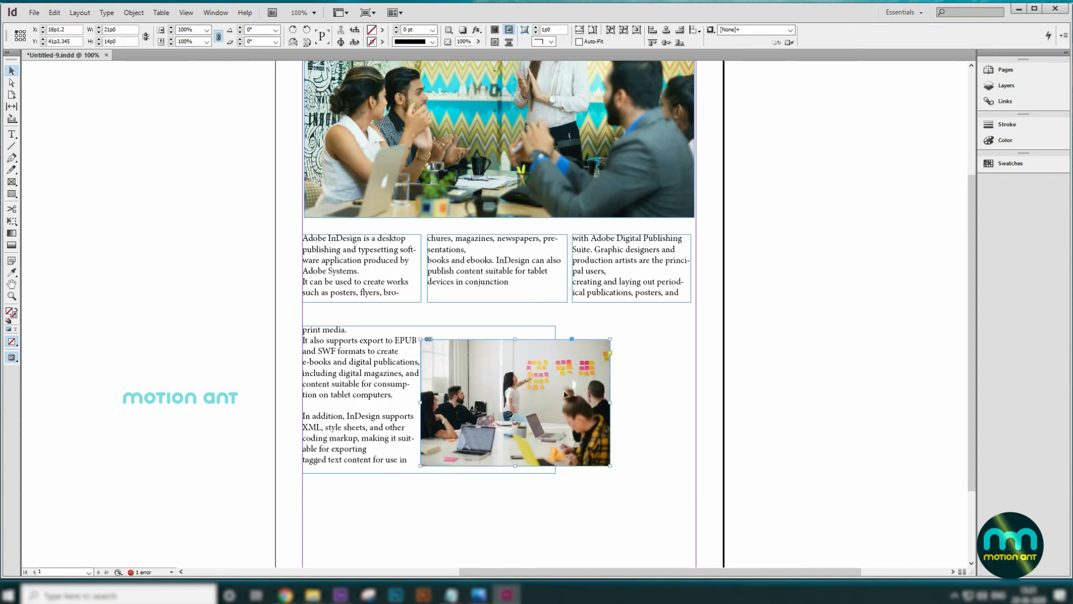
left_click_drag(473, 406, 539, 396)
Step: Enlarge the wide text frame to about 38p10 wide and 20p6 high
left_click(553, 471)
left_click_drag(428, 472, 428, 510)
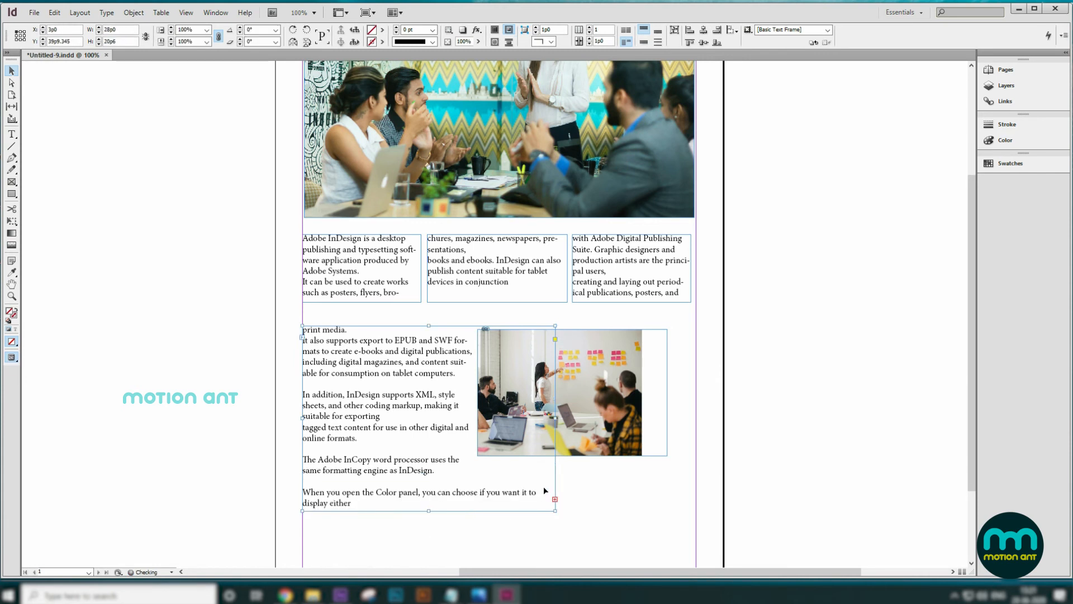
left_click_drag(563, 423, 654, 422)
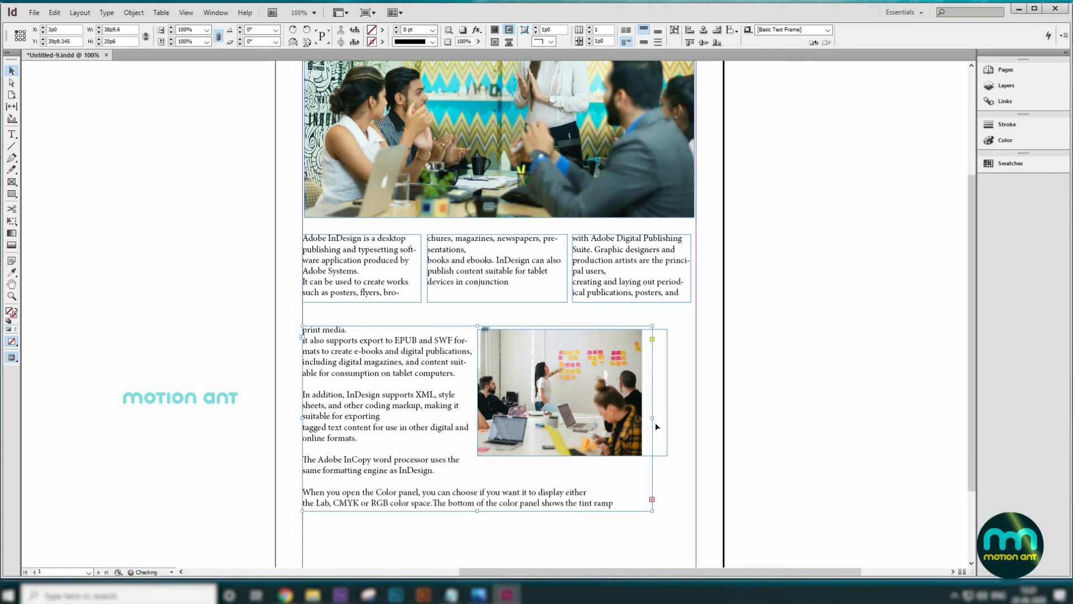
Step: Move the wrapped photo down and left inside the text frame to about X 20p5, Y 43p0
left_click(587, 385)
left_click_drag(587, 386, 569, 411)
left_click_drag(538, 446, 539, 357)
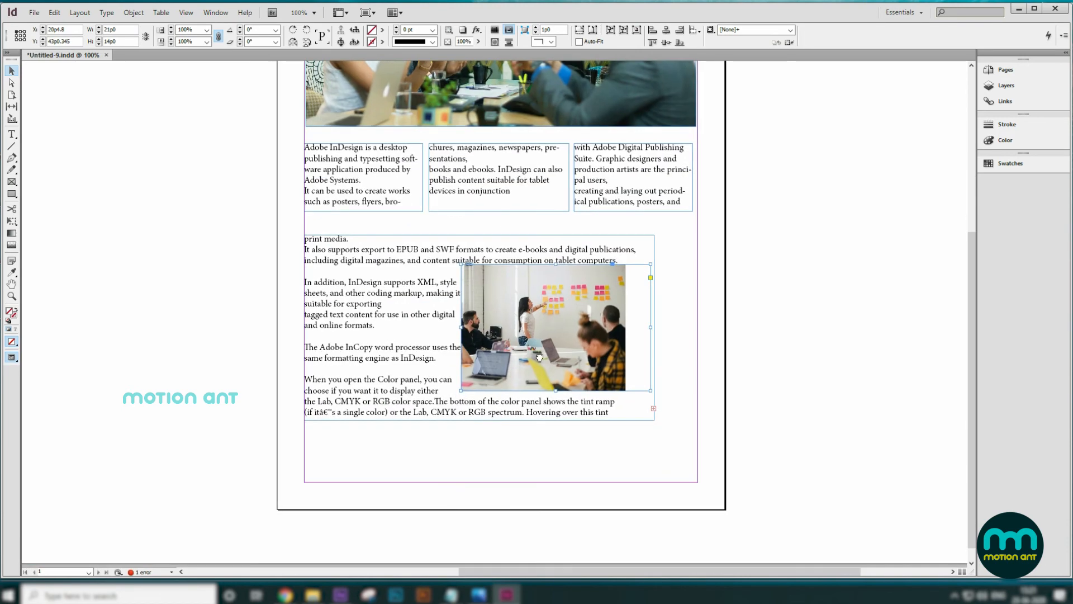
Step: Extend the lower edge of the wide text frame so the frame is about 25p2 high, ending above the page's bottom margin
left_click(453, 417)
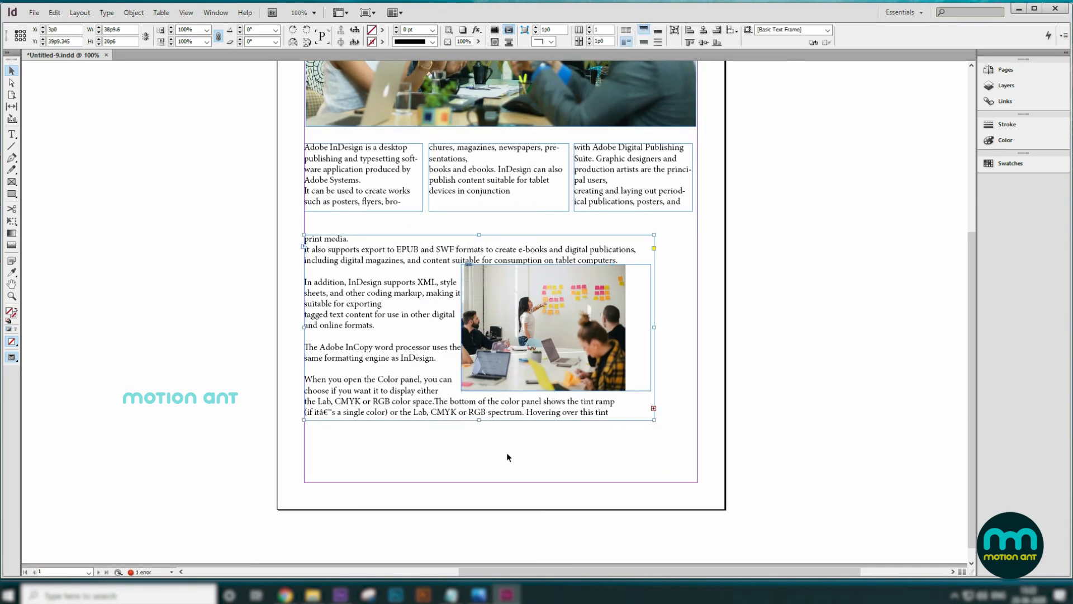
double_click(479, 420)
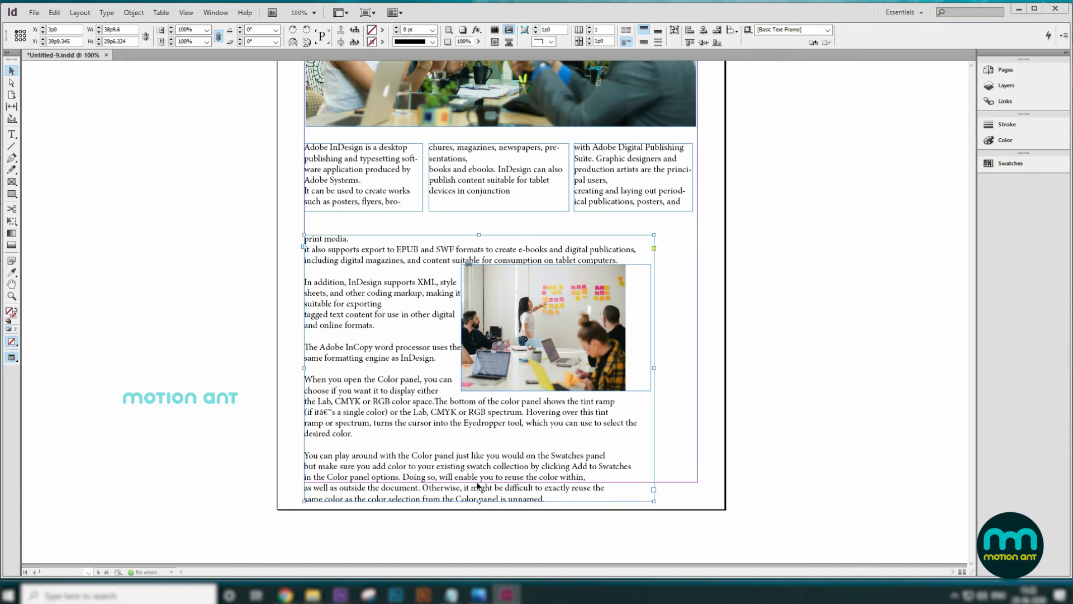
left_click_drag(479, 501, 480, 463)
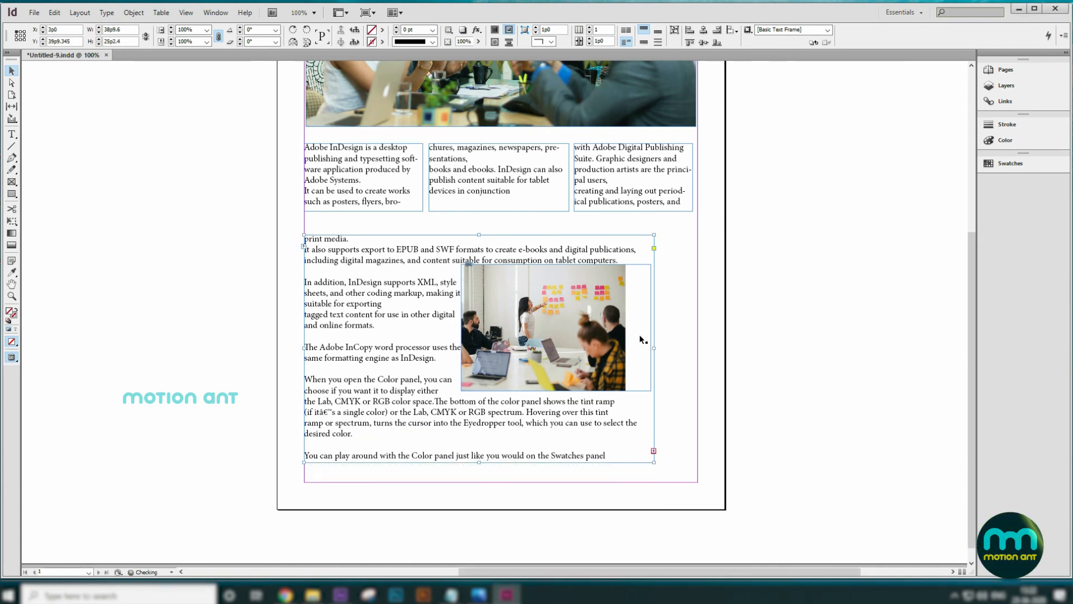
Step: Try widening the text frame to about 43p1 so text also wraps beyond the photo's right edge, and undo the widening
left_click_drag(654, 347, 692, 348)
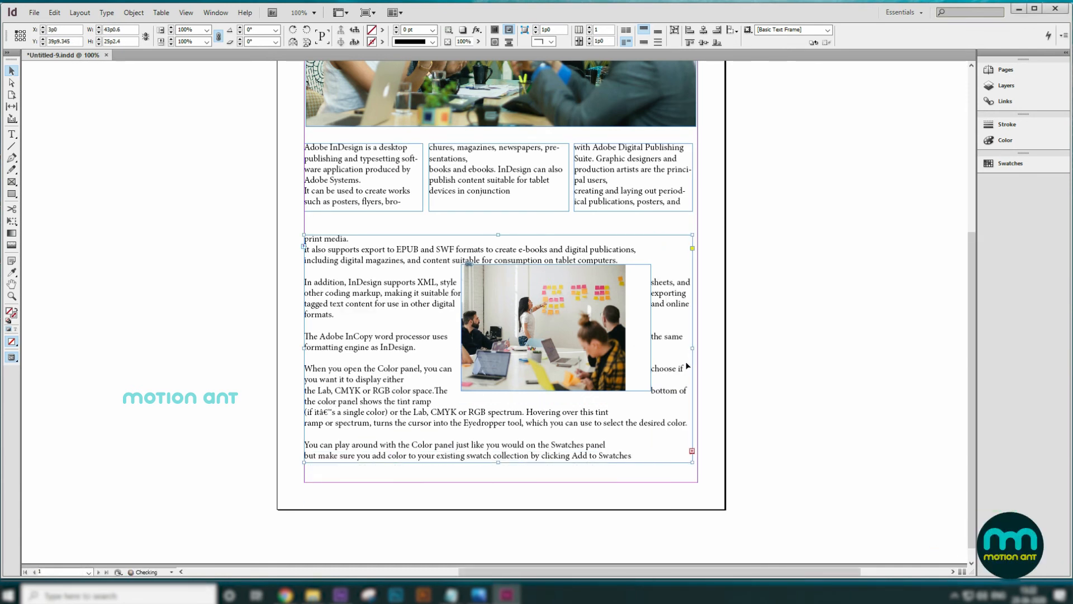
left_click(773, 371)
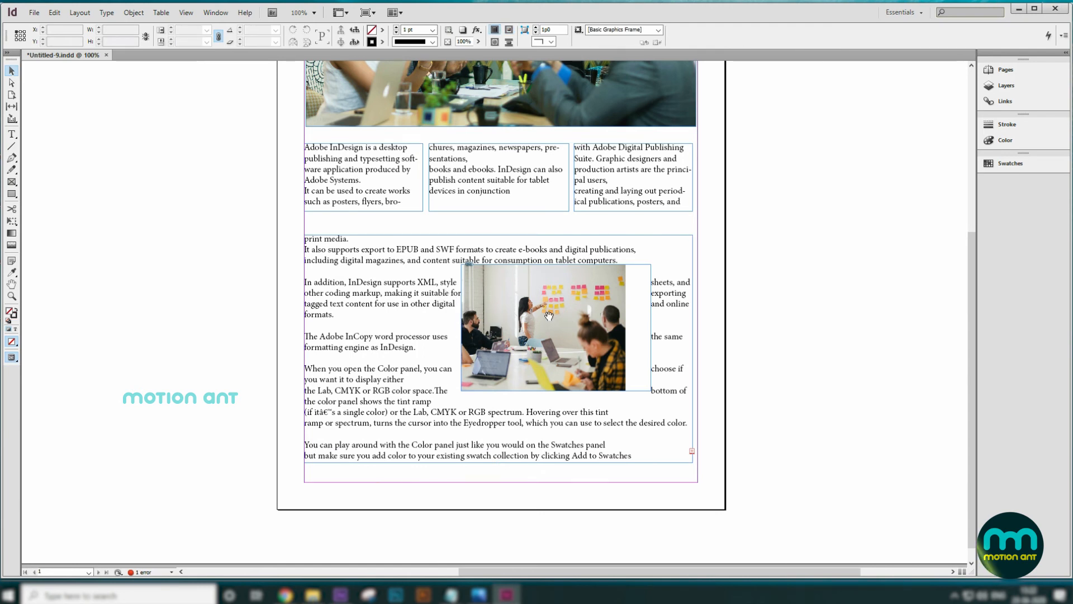
mouse_move(551, 316)
left_mouse_down()
mouse_move(581, 322)
mouse_move(545, 317)
left_mouse_up()
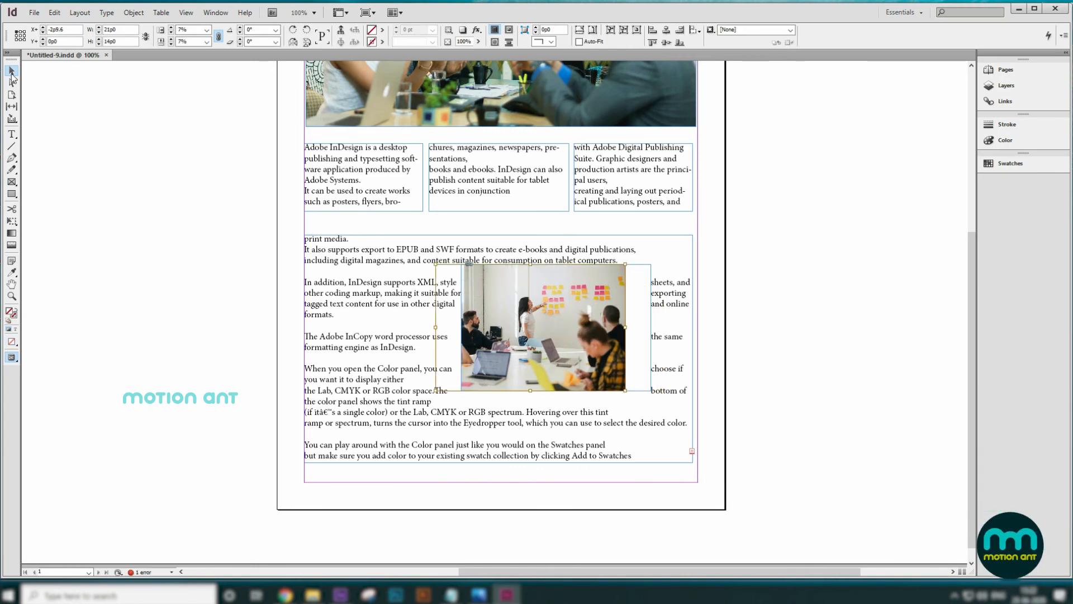
key("ctrl+z")
Step: Scale the image inside the smaller photo's frame to about 7.93% and reposition it so it fills the frame
left_click(536, 320)
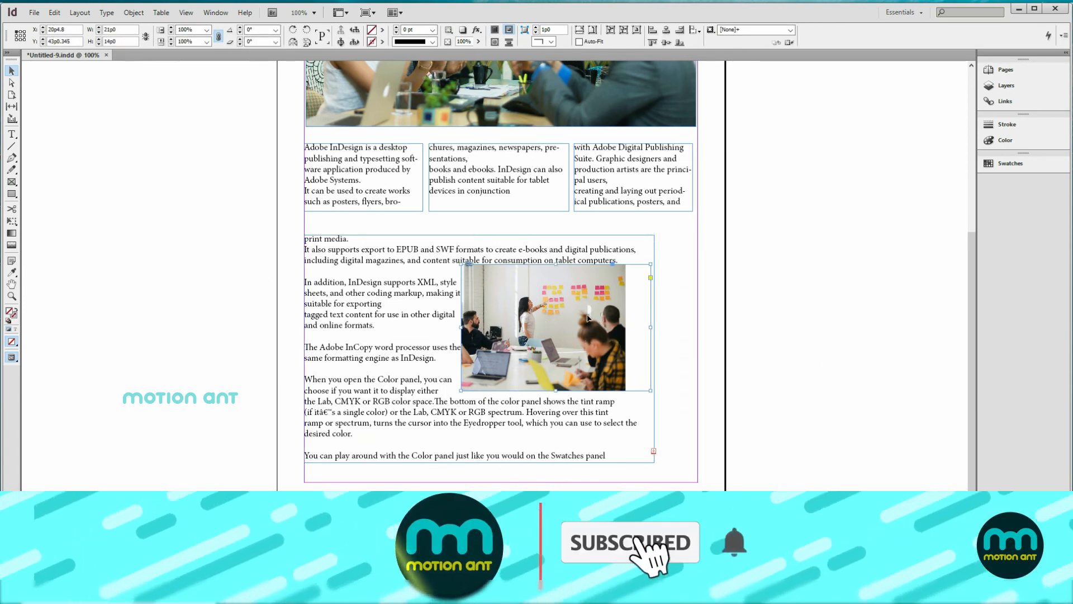
double_click(594, 301)
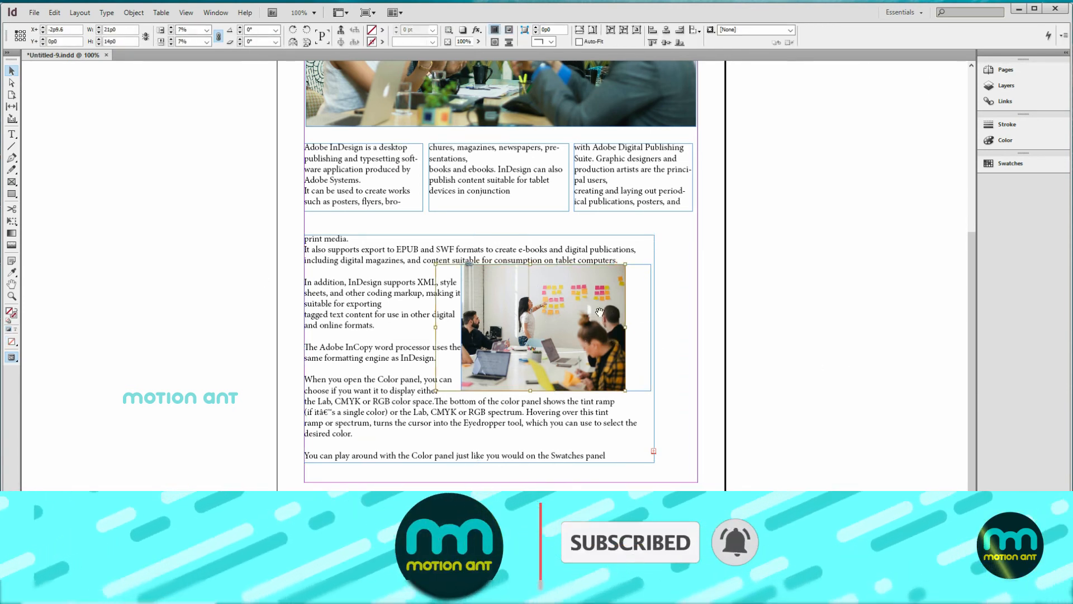
left_click_drag(595, 303, 602, 295)
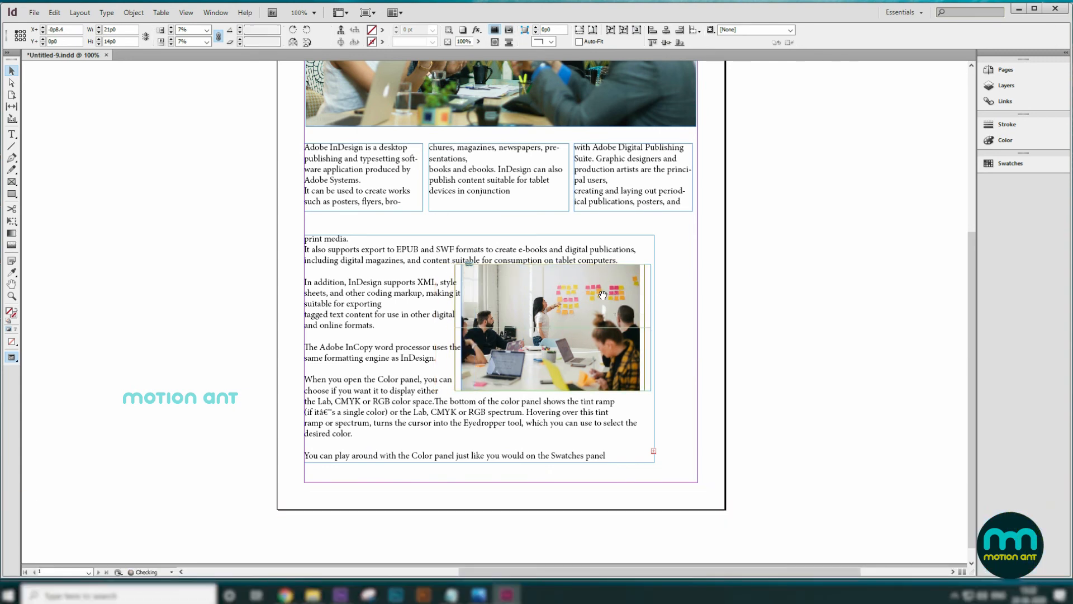
double_click(602, 295)
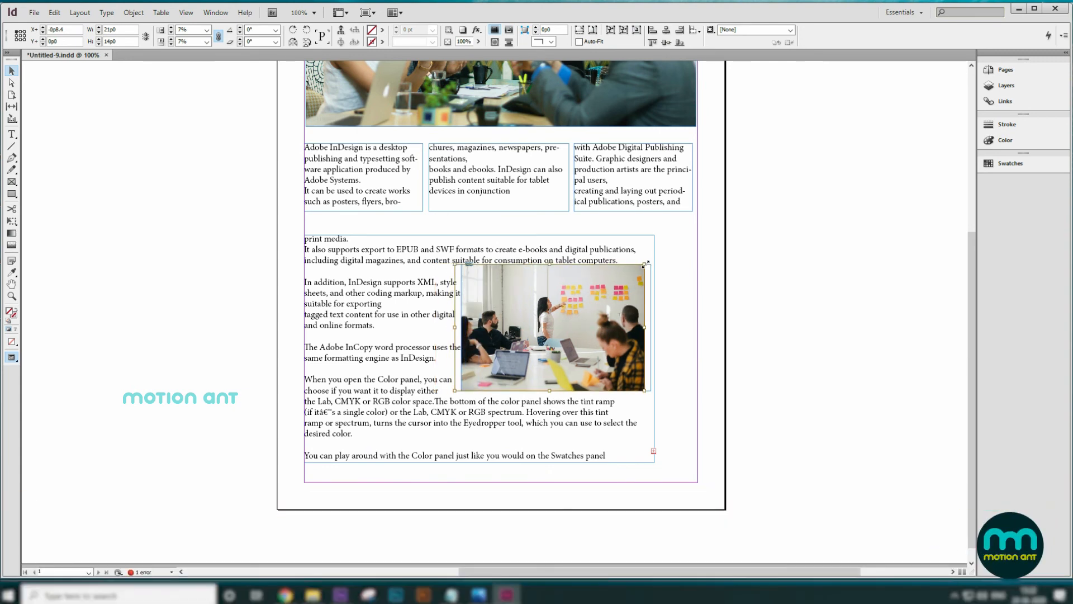
left_click_drag(646, 263, 662, 259)
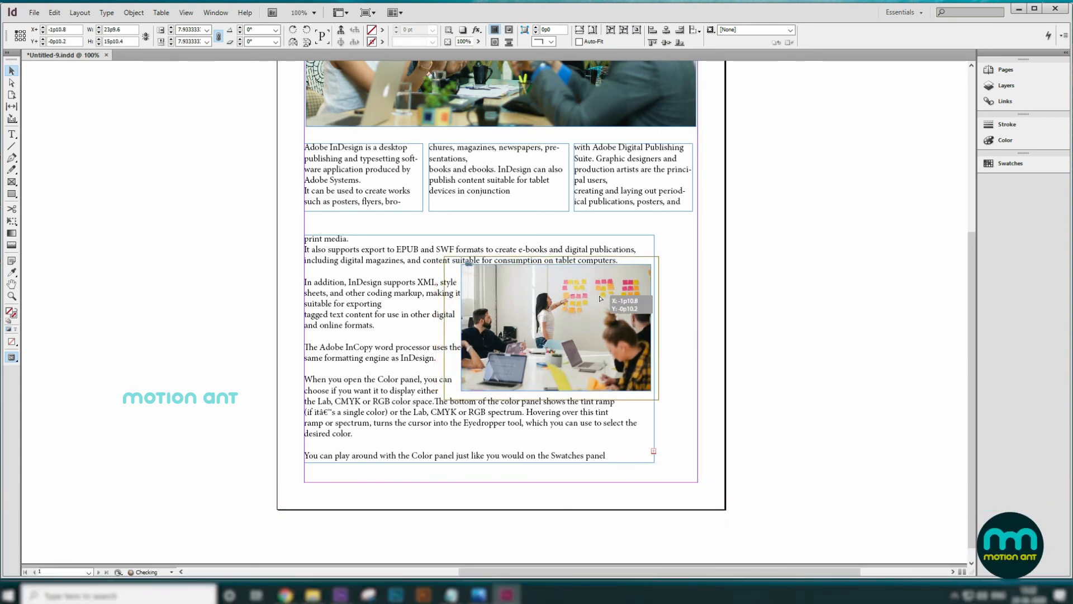
mouse_move(577, 294)
left_mouse_down()
mouse_move(585, 294)
mouse_move(574, 300)
left_mouse_up()
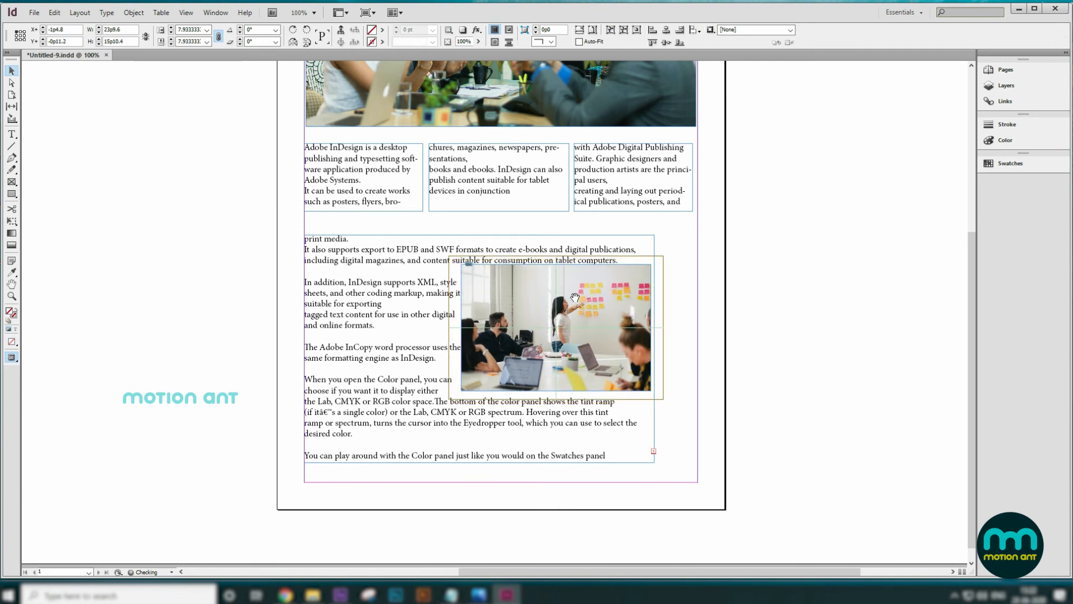
left_click(790, 332)
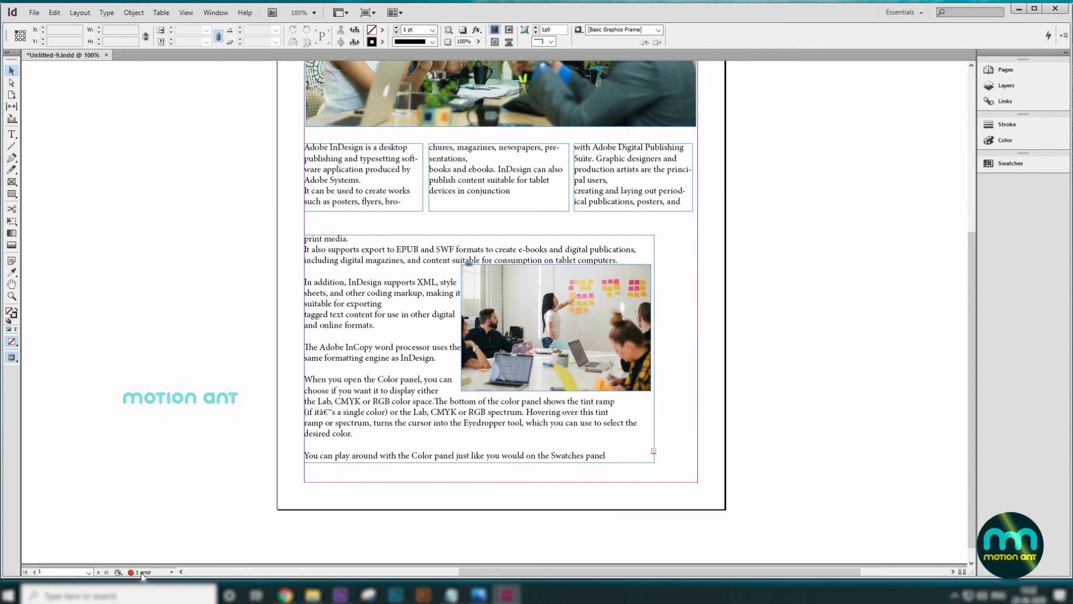
Step: Examine the document's errors in the Preflight report and close it
left_click_drag(522, 180, 536, 307)
key("ctrl+minus")
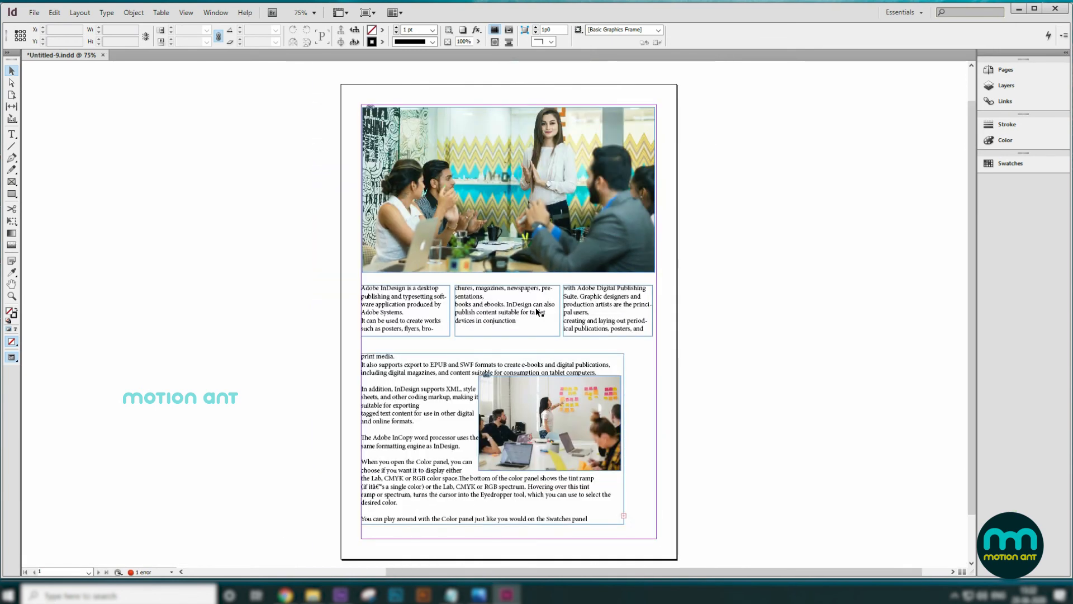
left_click_drag(530, 384, 532, 344)
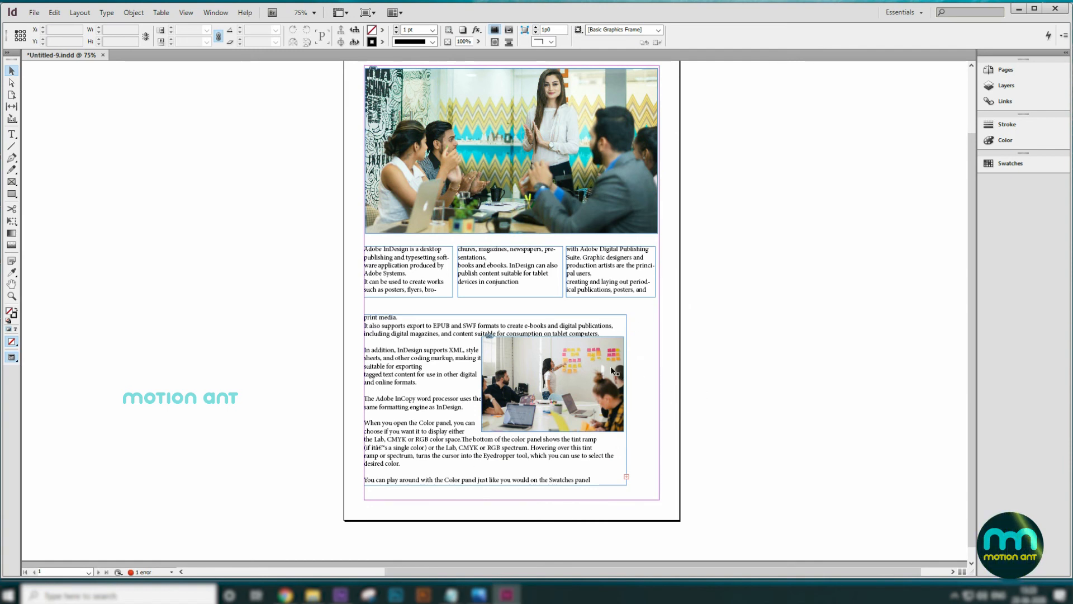
double_click(133, 573)
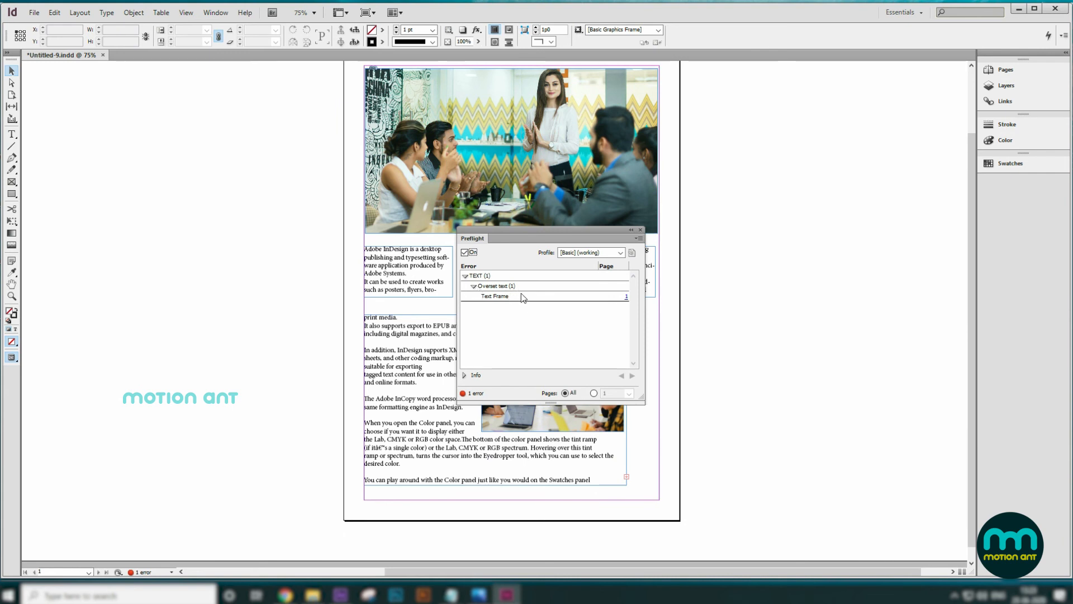
left_click_drag(535, 231, 800, 153)
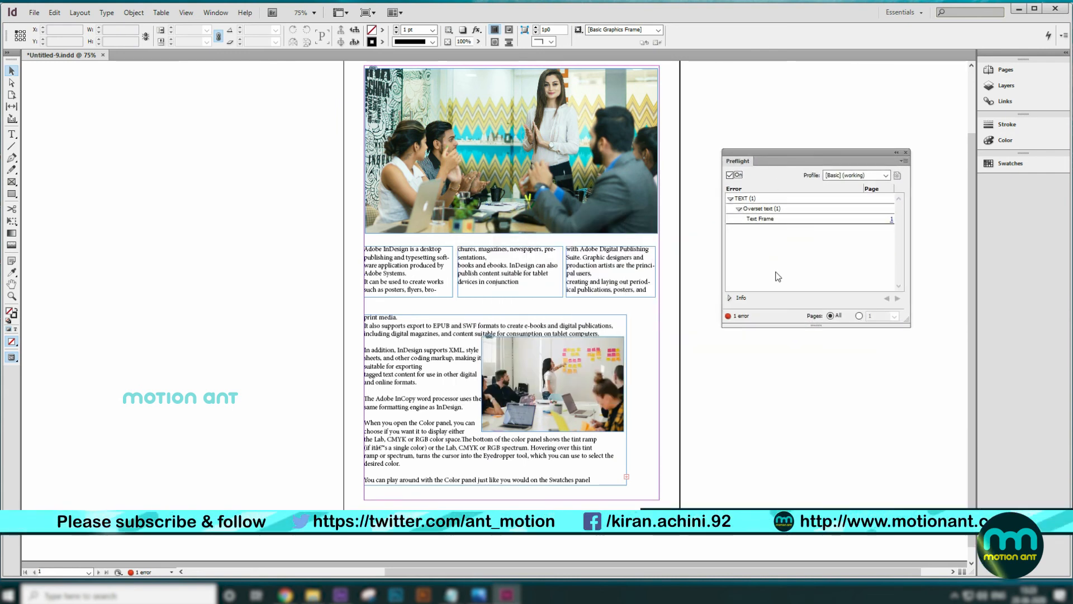
left_click(906, 152)
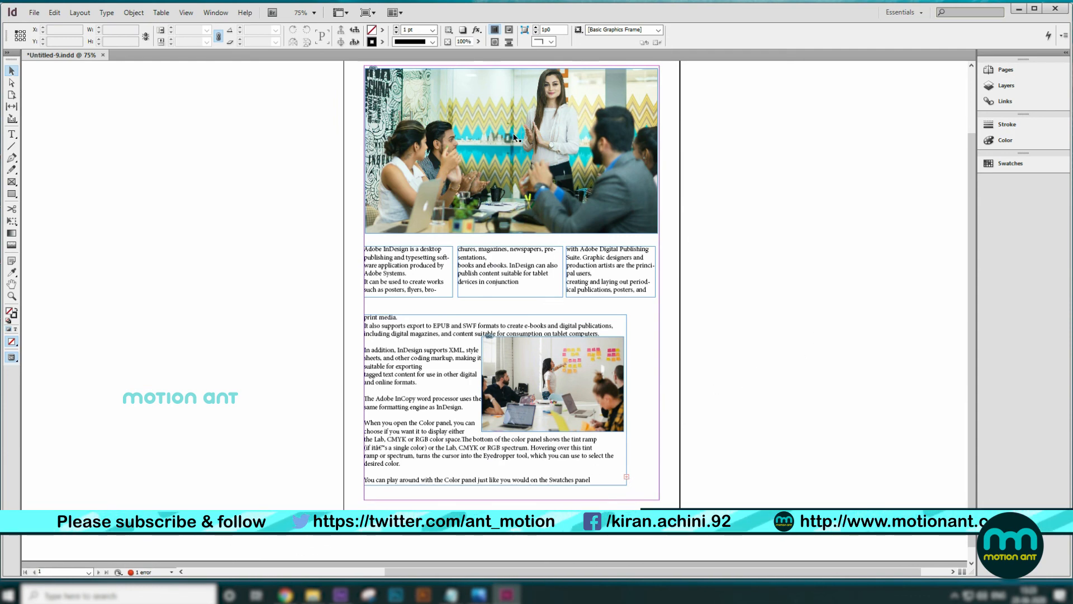
Step: Set up an Adobe PDF (Print) export of the document to the Desktop with the file name motionant.pdf
scroll(510, 137, "up", 2)
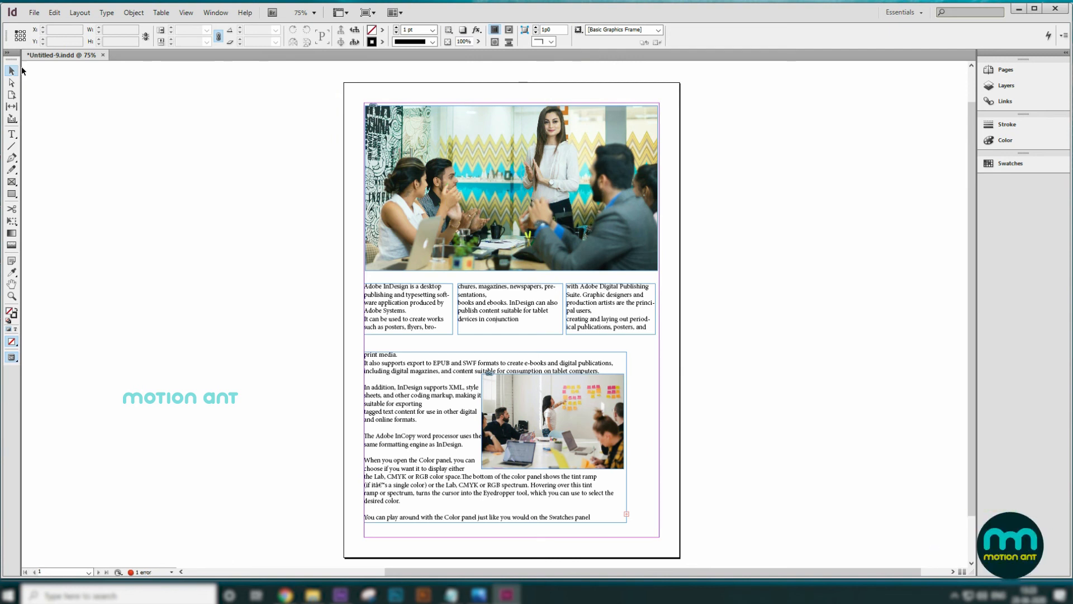
left_click(35, 12)
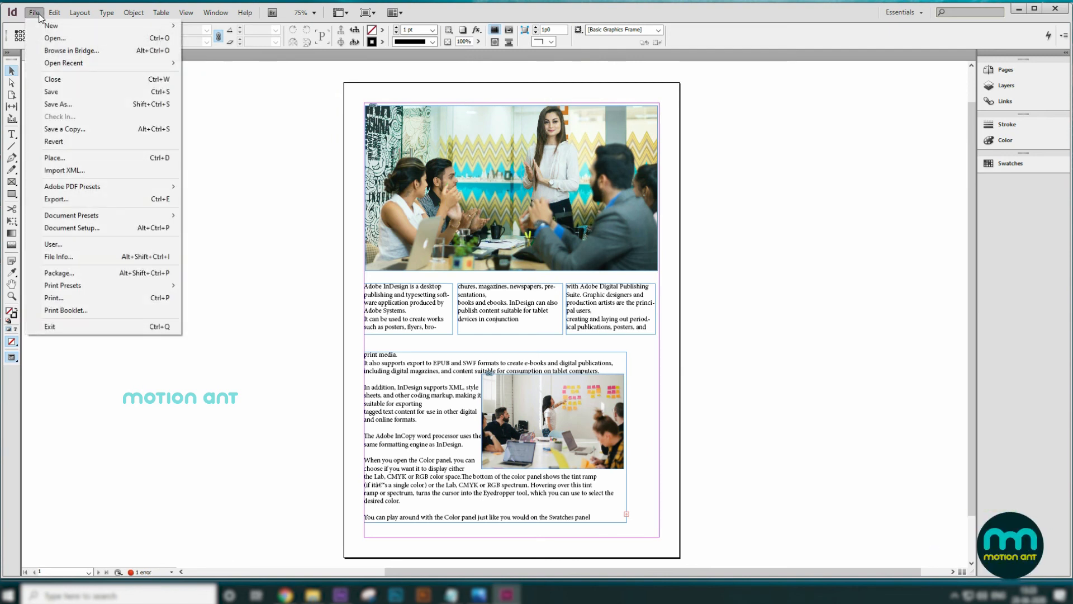
left_click(78, 199)
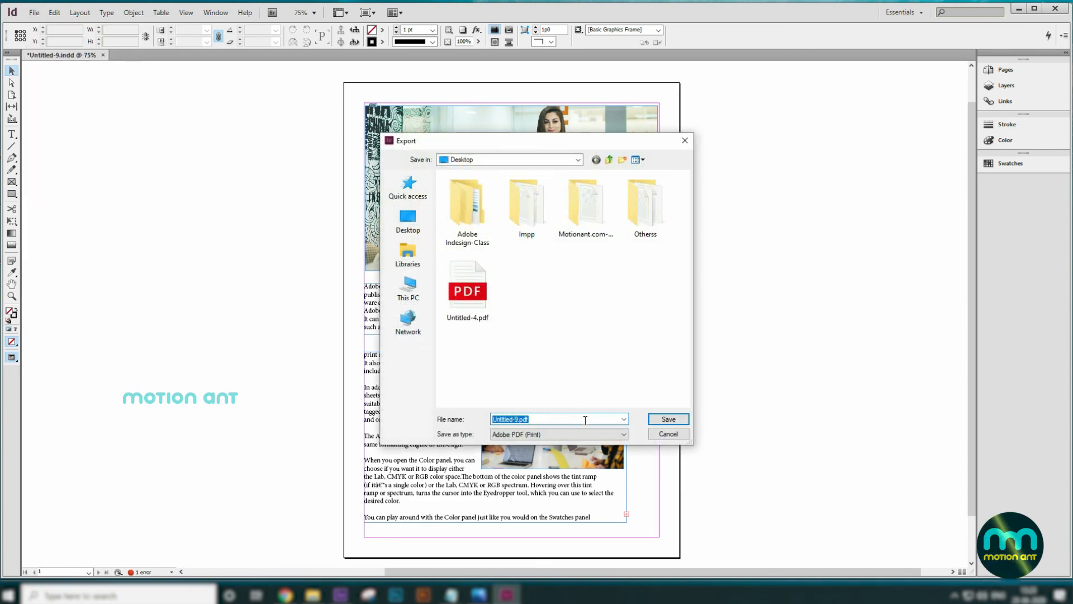
left_click(518, 419)
type("motionant")
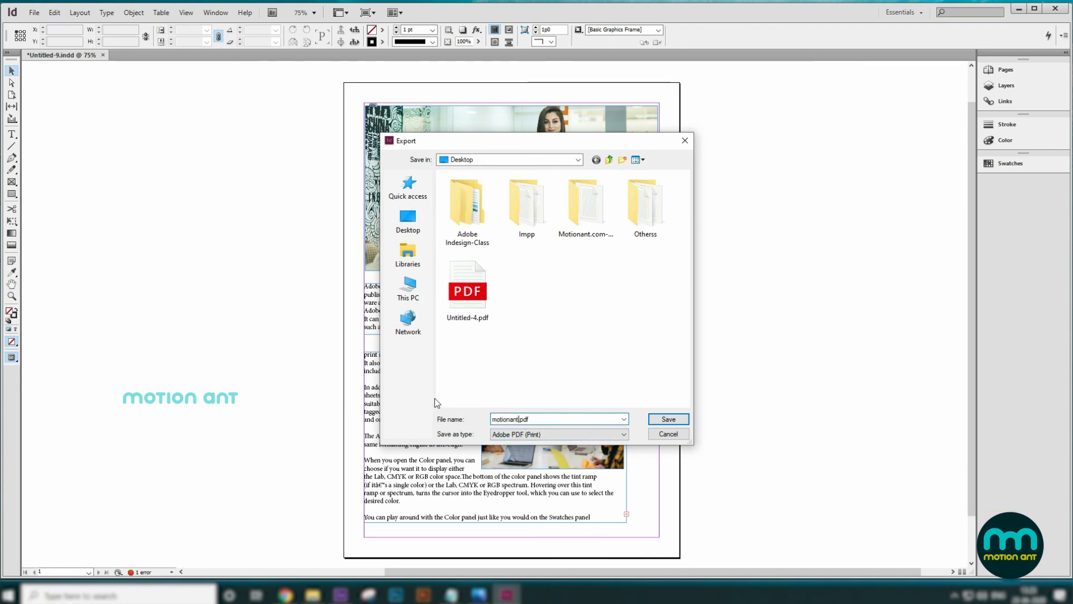
left_click(398, 221)
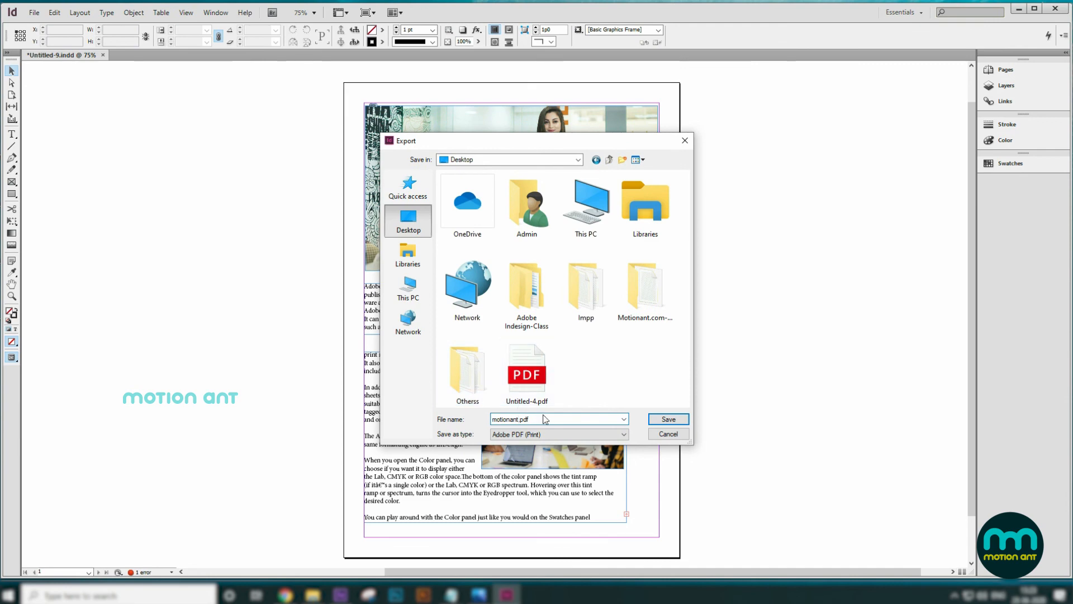
left_click(655, 419)
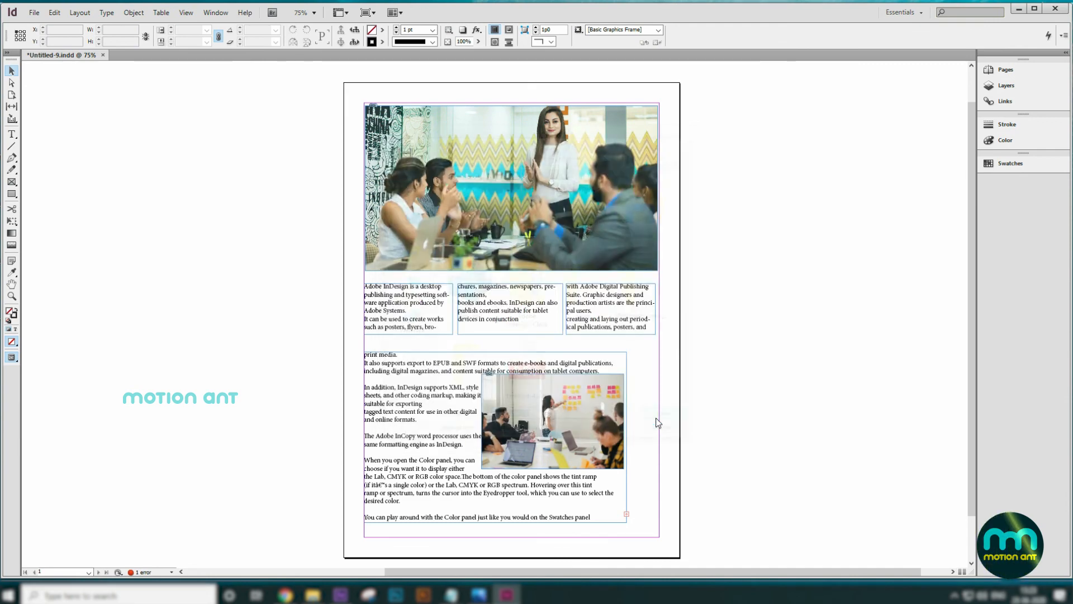
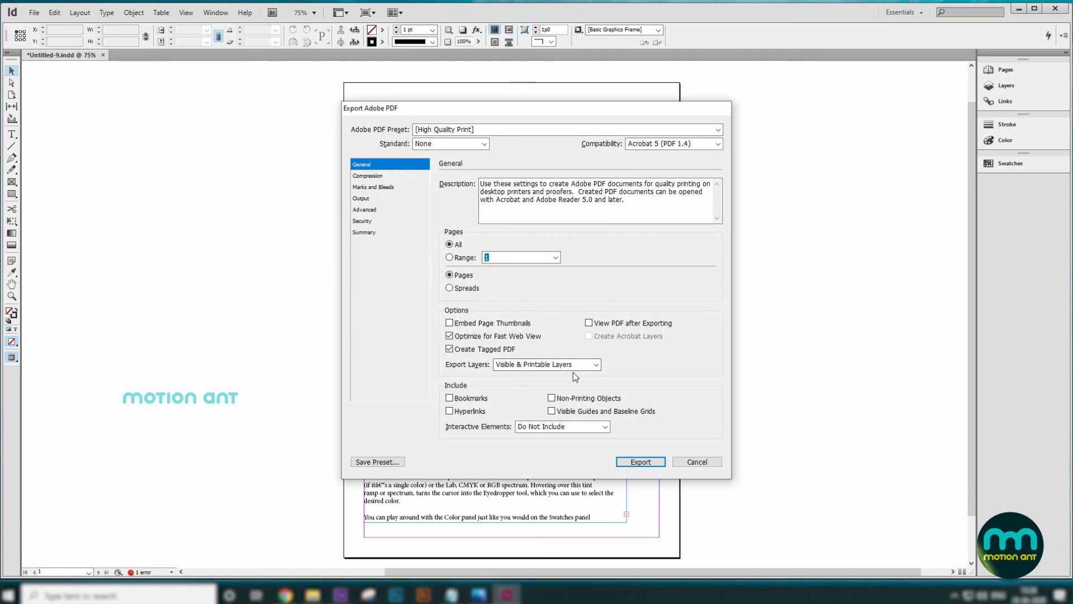
Step: Try exporting the PDF with the High Quality Print preset and dismiss the overset text warning
left_click(642, 462)
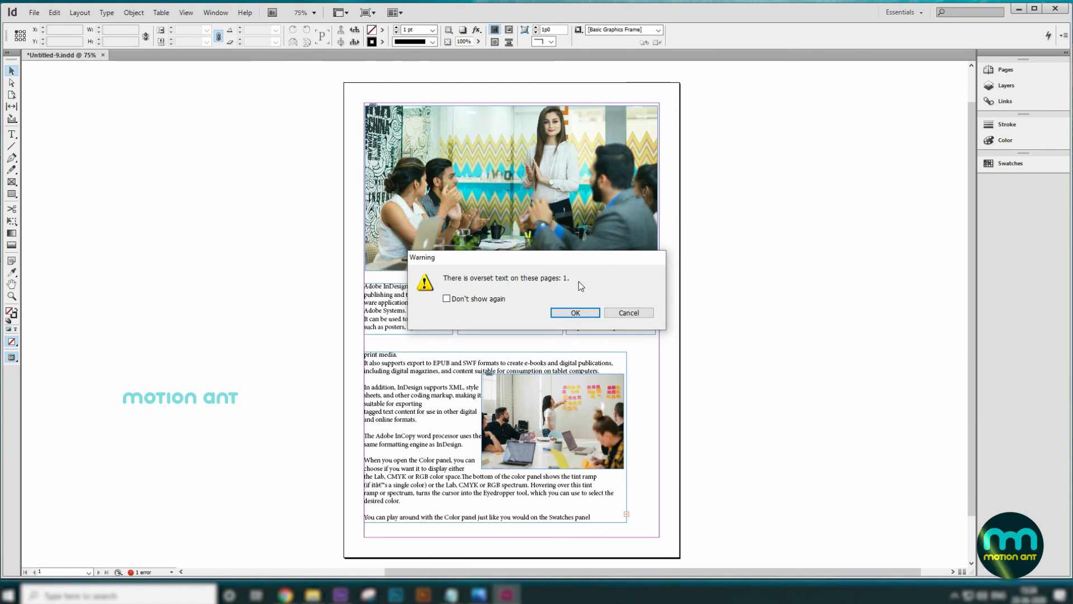
left_click_drag(586, 260, 669, 193)
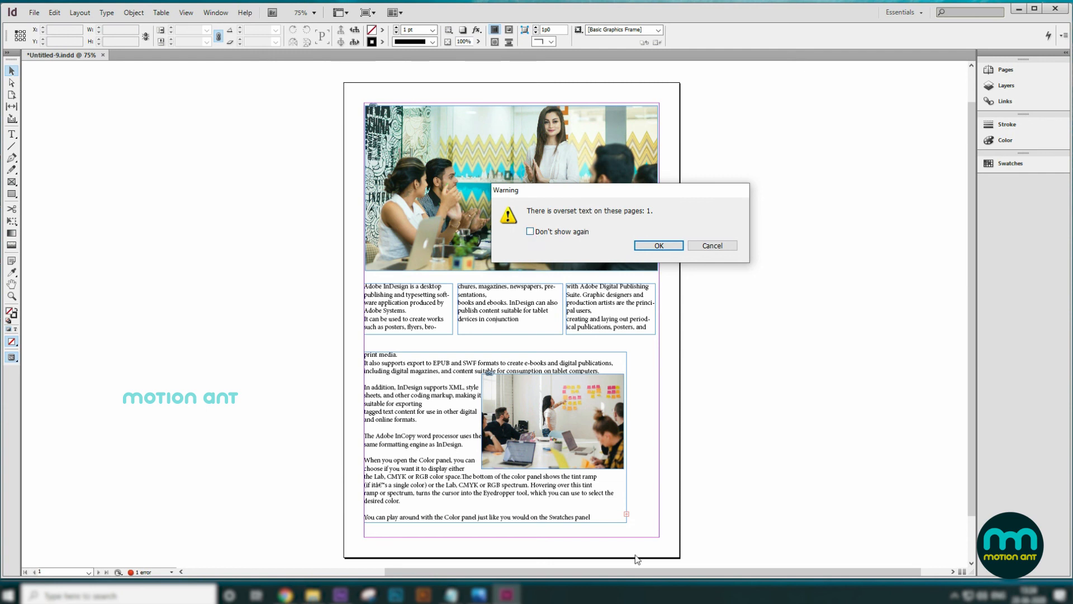
left_click(659, 246)
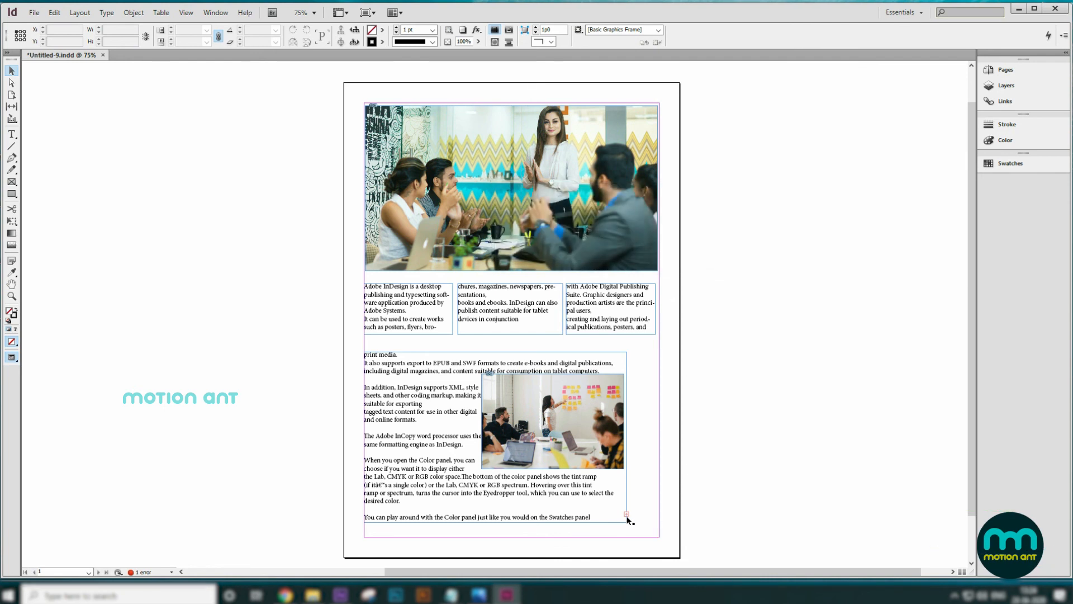
Step: Delete the text from "desired color." through "Swatches panel" at the end of the lower frame so the overset text fits
double_click(559, 528)
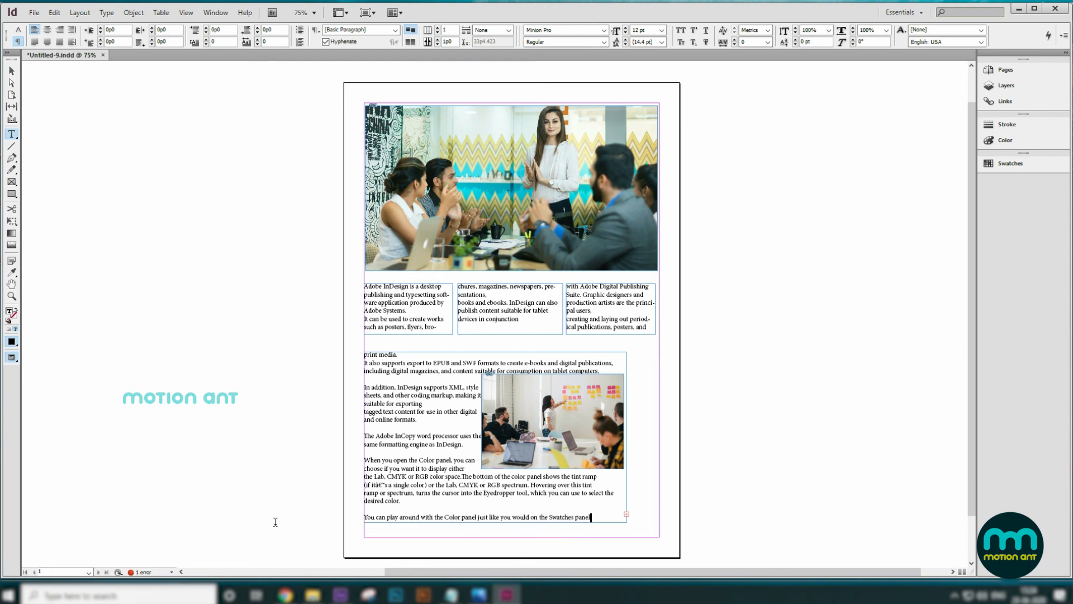
key("BackSpace")
key("BackSpace")
key("BackSpace")
key("BackSpace")
key("BackSpace")
key("BackSpace")
key("BackSpace")
key("BackSpace")
key("BackSpace")
left_click_drag(597, 518, 313, 520)
key("BackSpace")
left_click_drag(590, 520, 304, 495)
key("ctrl+v")
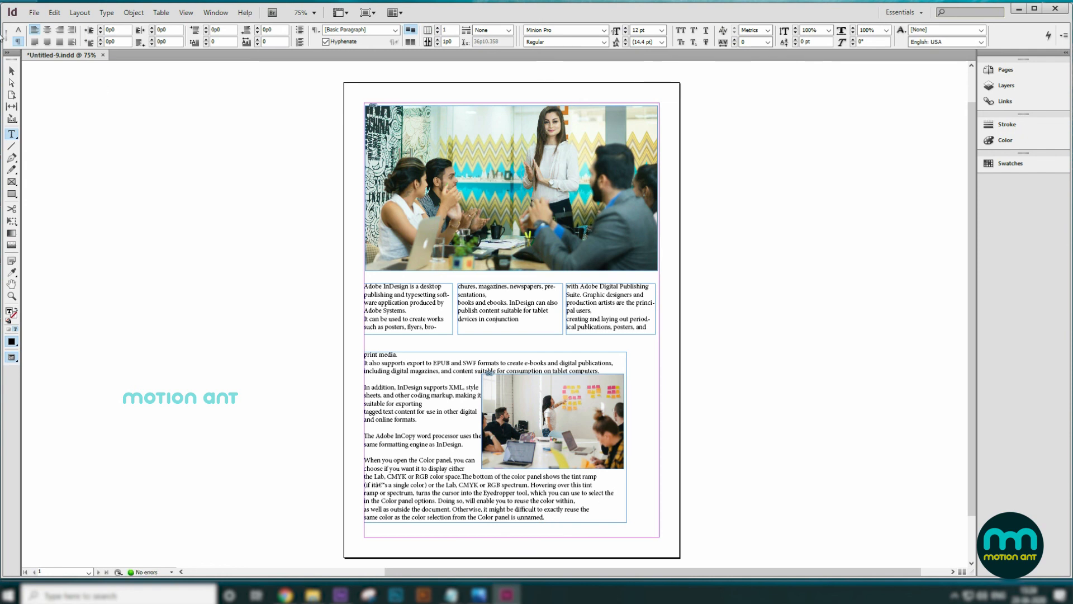
left_click(11, 71)
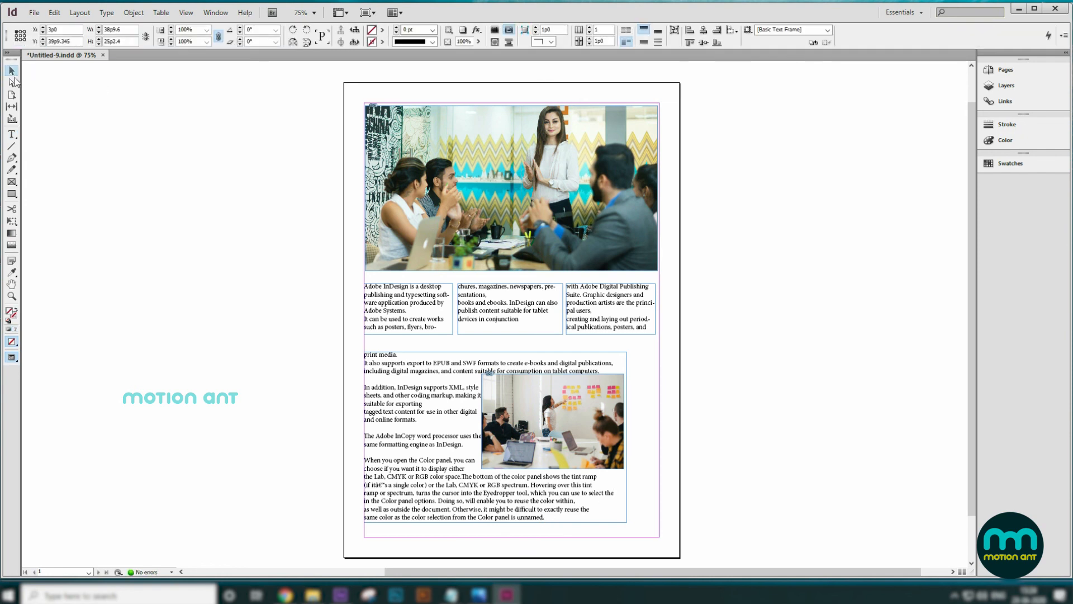
Step: Export the document to the Desktop as motionant.pdf in Adobe PDF (Print) format with the High Quality Print preset, and deselect the text frame
left_click(34, 13)
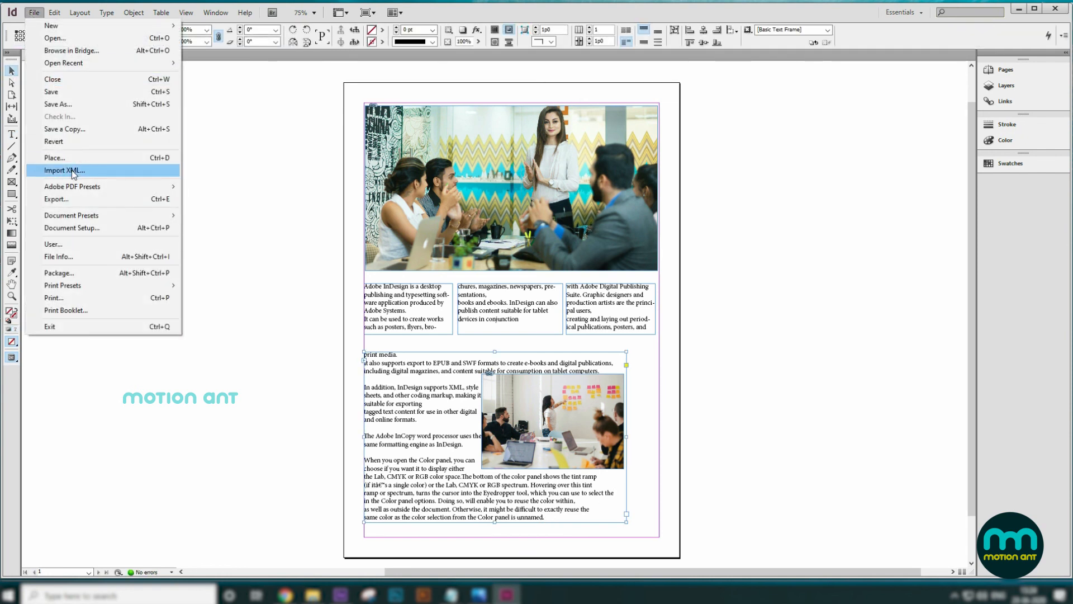
left_click(80, 204)
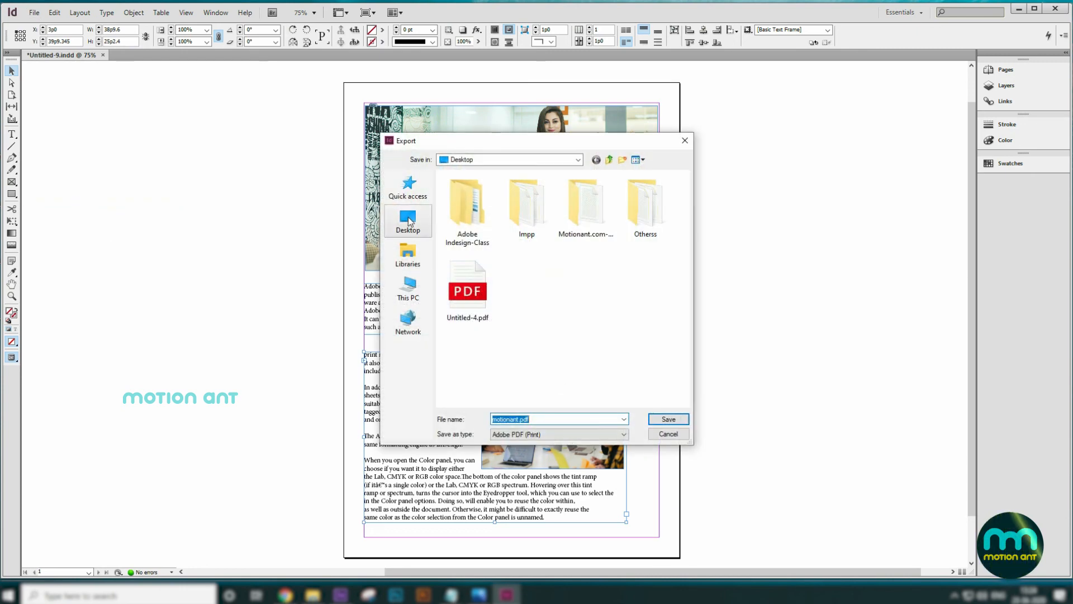
left_click(669, 418)
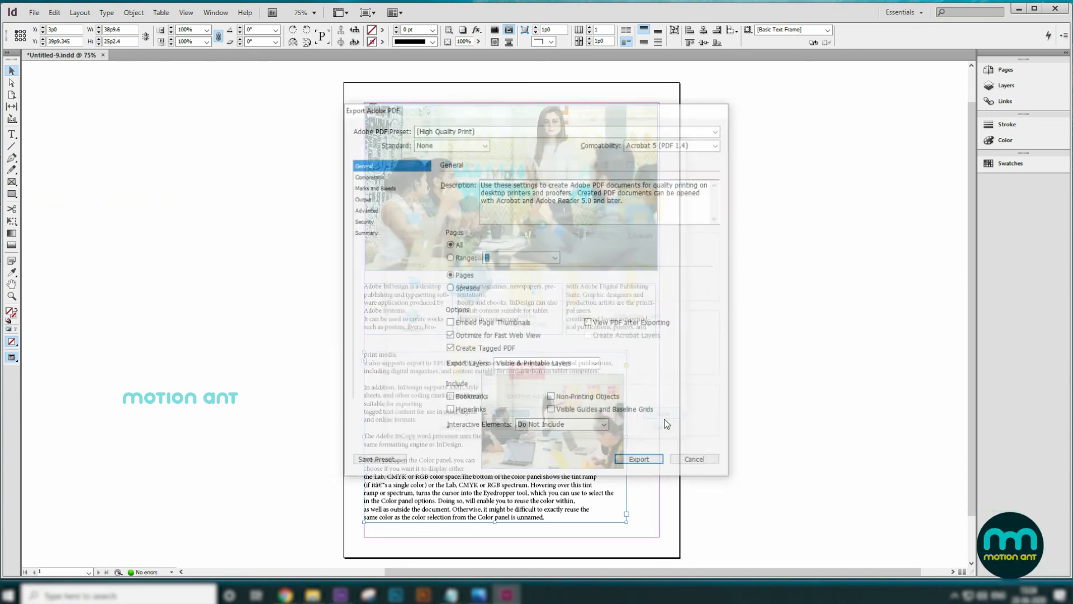
left_click(641, 462)
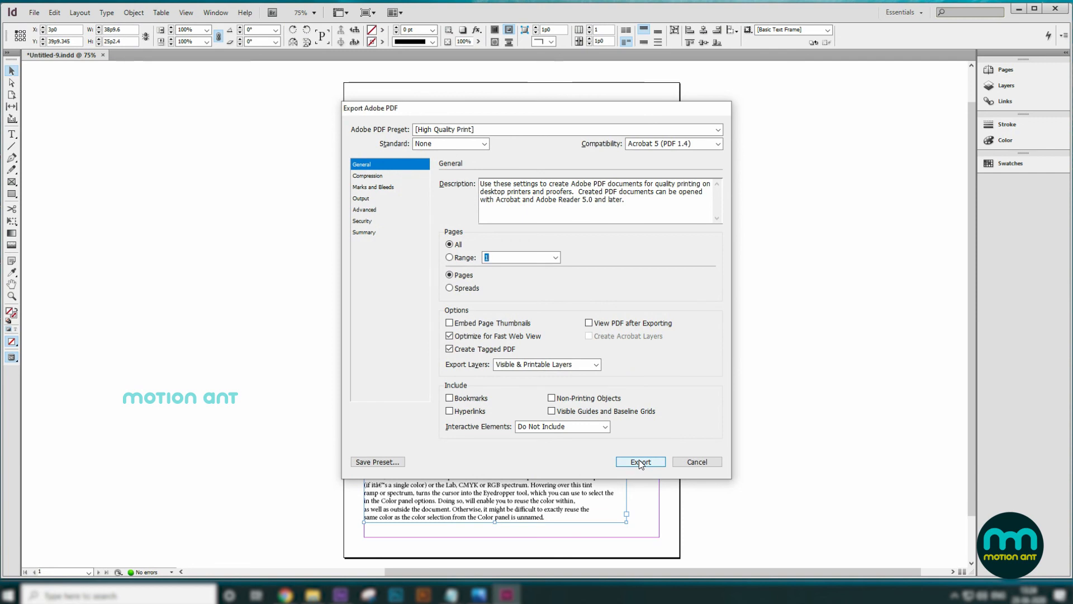
left_click(802, 400)
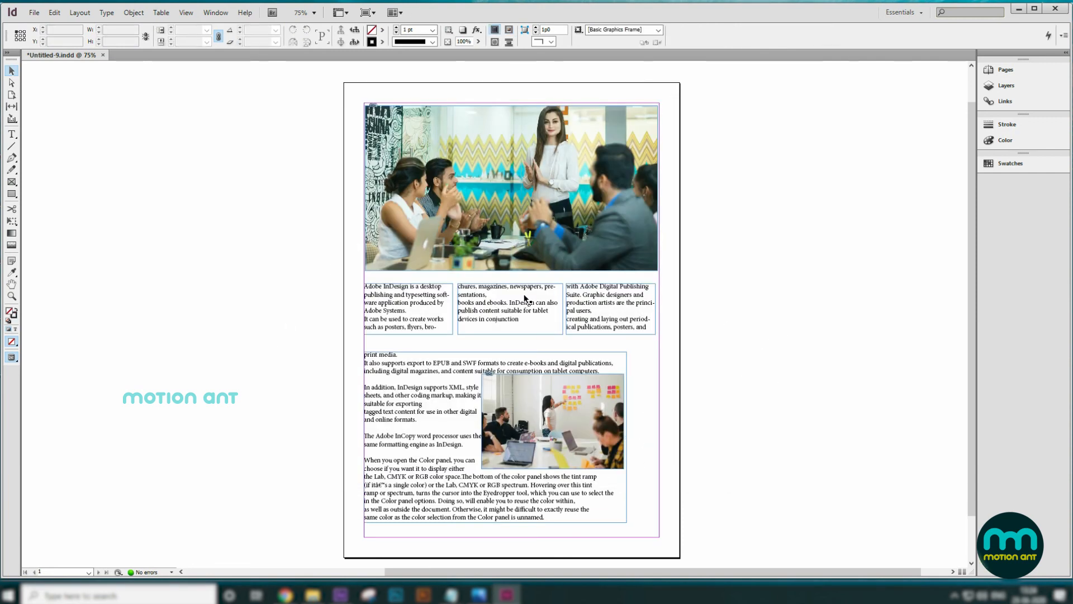
Step: Minimize InDesign and open the exported motionant.pdf from the Desktop
left_click(1017, 8)
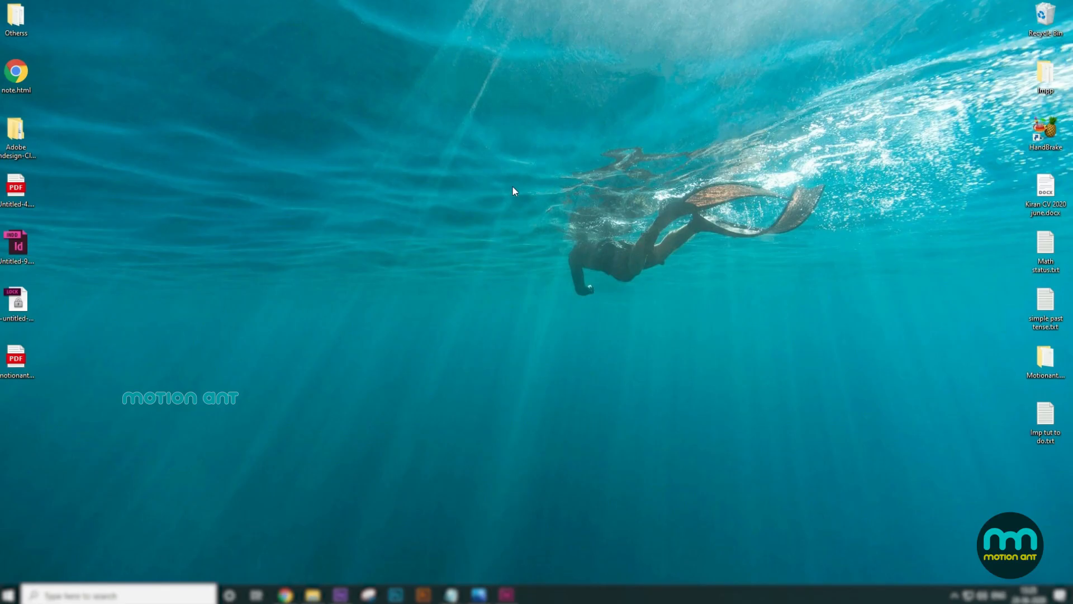
left_click(22, 363)
double_click(24, 362)
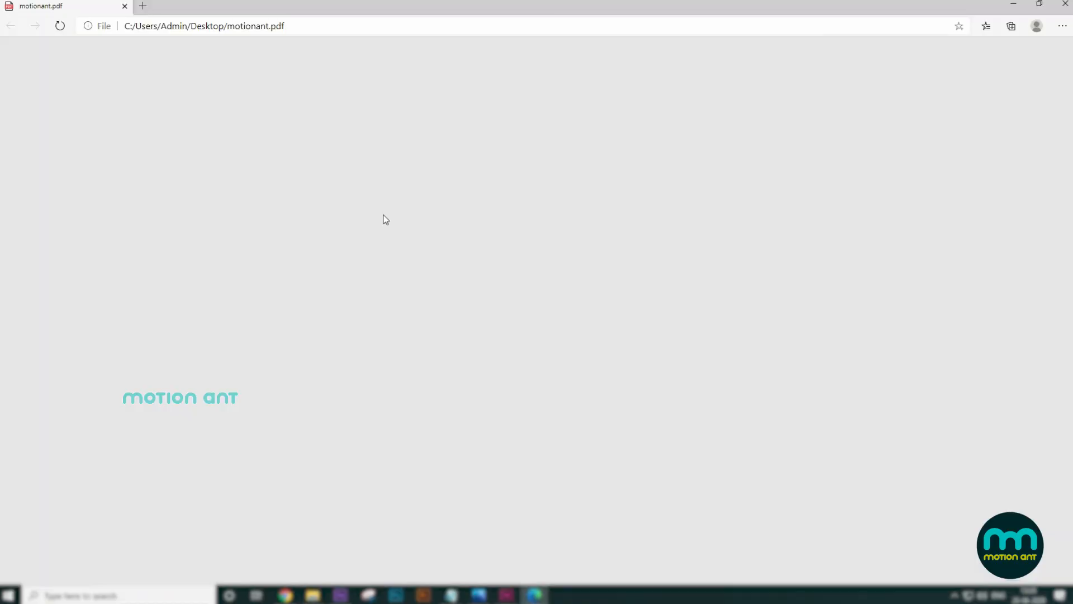
Step: Examine the exported PDF page from top to bottom, checking the photos, the three text columns and the wrapped text
scroll(687, 417, "down", 2)
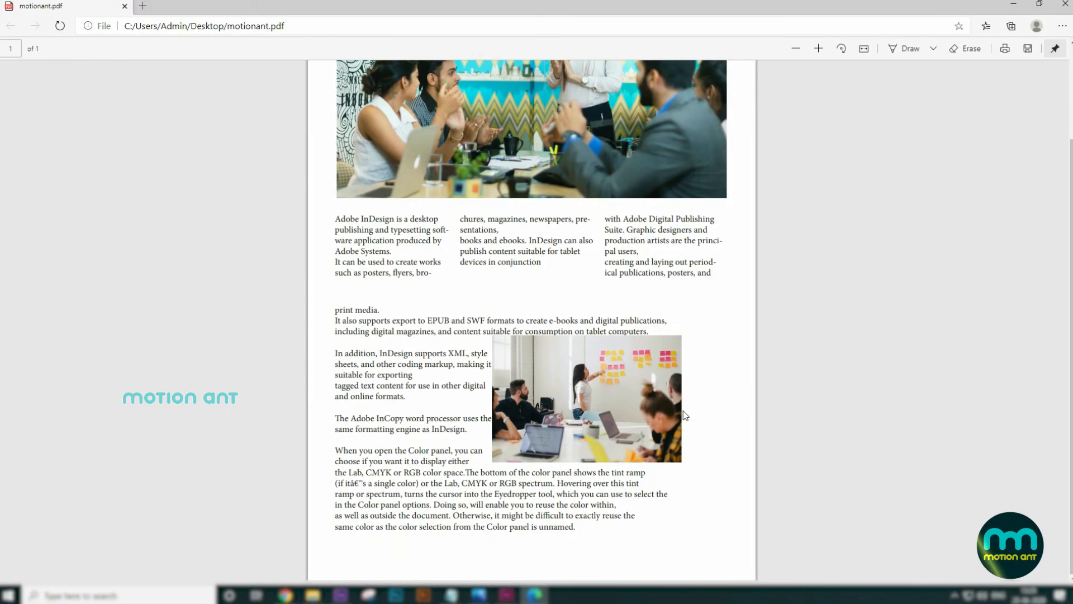
scroll(663, 450, "up", 2)
scroll(648, 223, "down", 2)
scroll(617, 332, "up", 2)
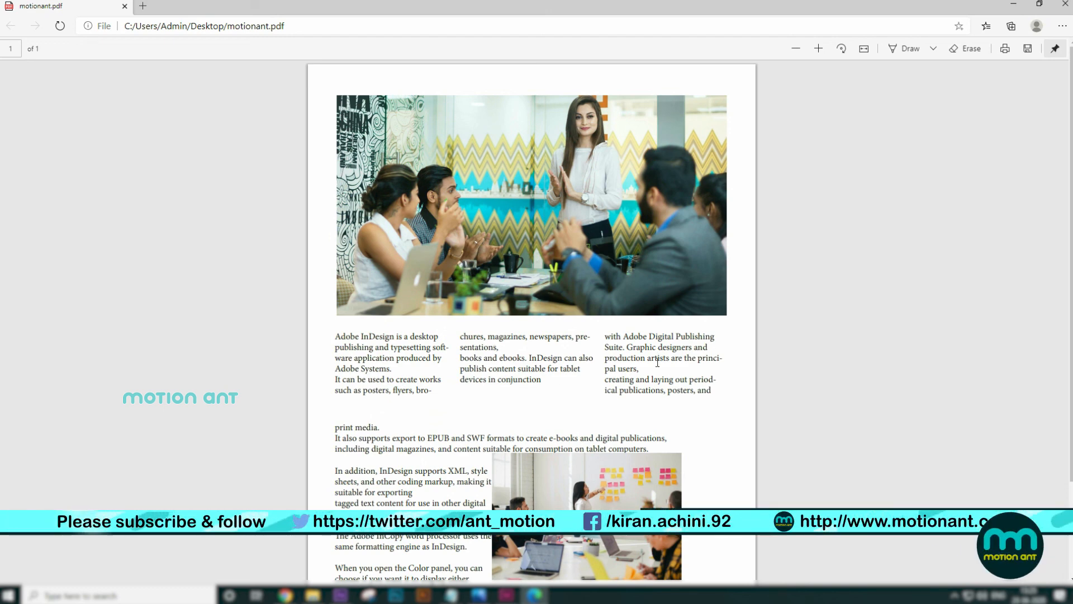
scroll(618, 428, "down", 2)
scroll(592, 425, "up", 2)
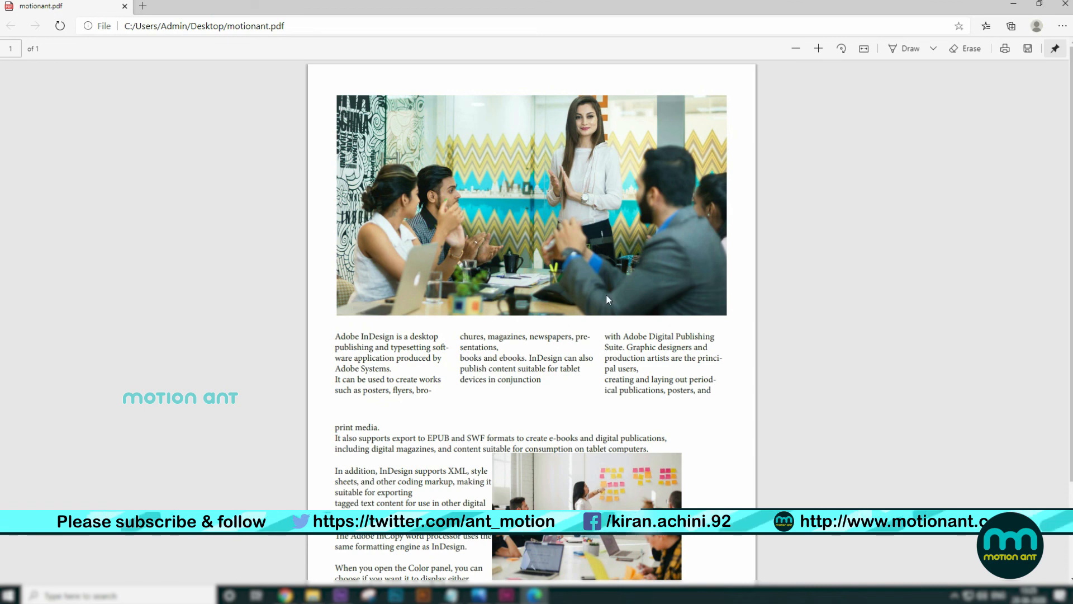
scroll(559, 383, "down", 2)
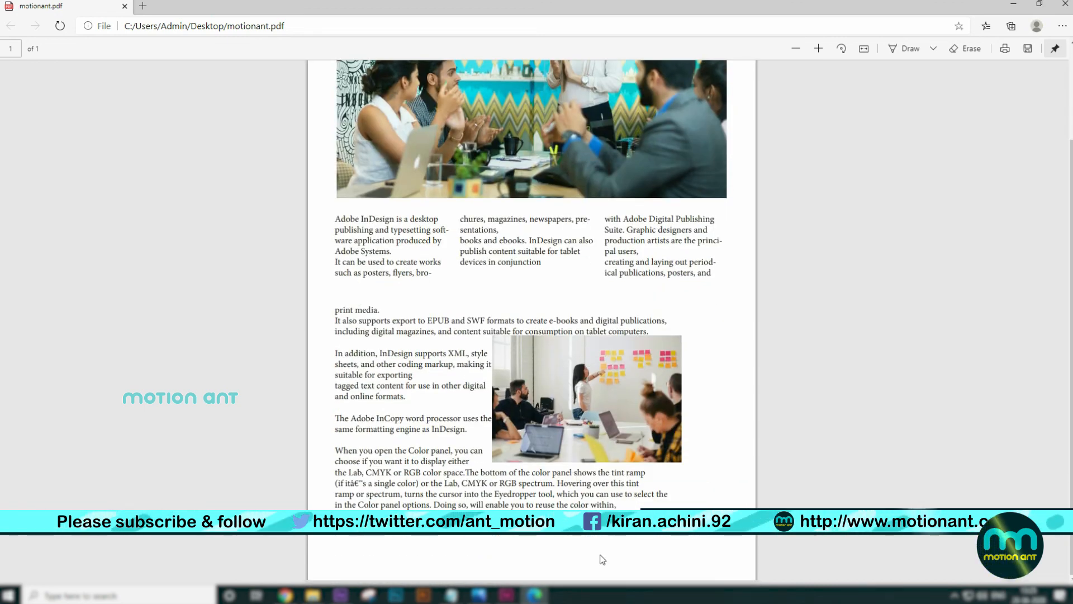
scroll(597, 399, "up", 2)
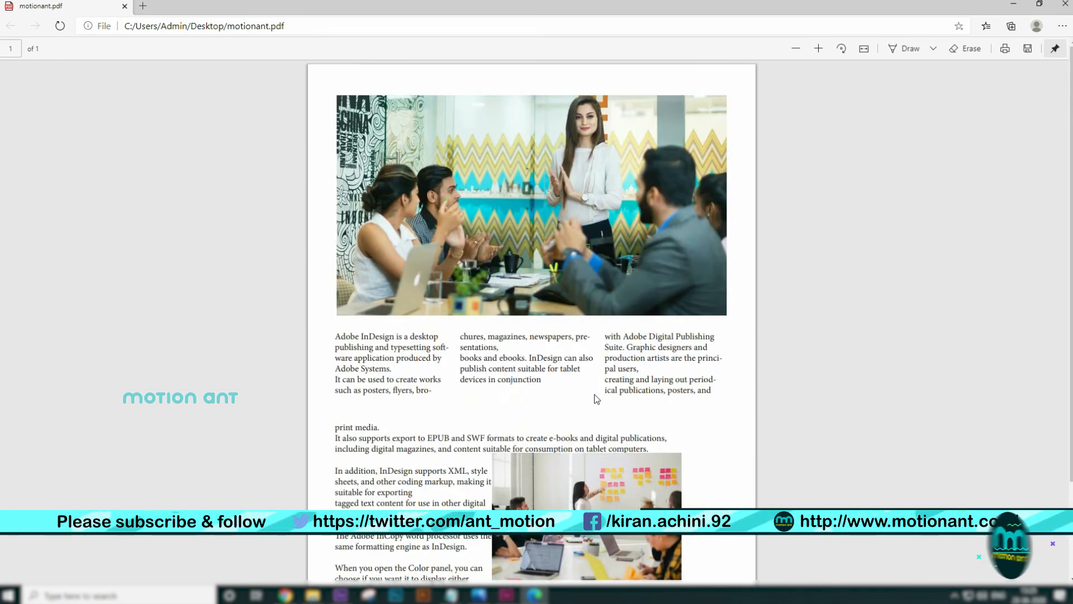
scroll(595, 401, "down", 2)
scroll(597, 411, "up", 2)
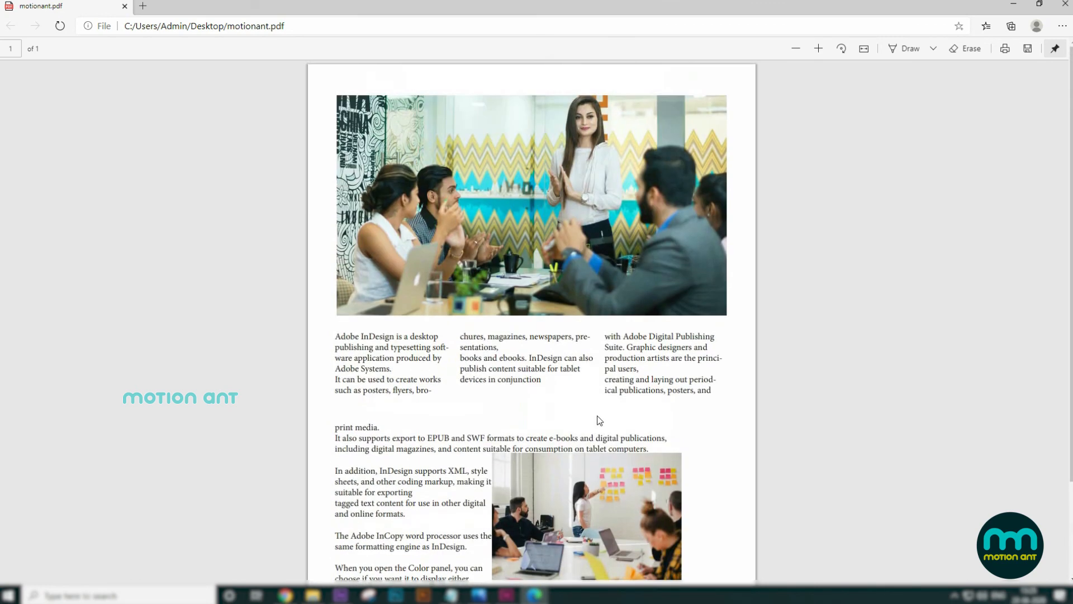
scroll(597, 420, "down", 2)
scroll(597, 421, "up", 2)
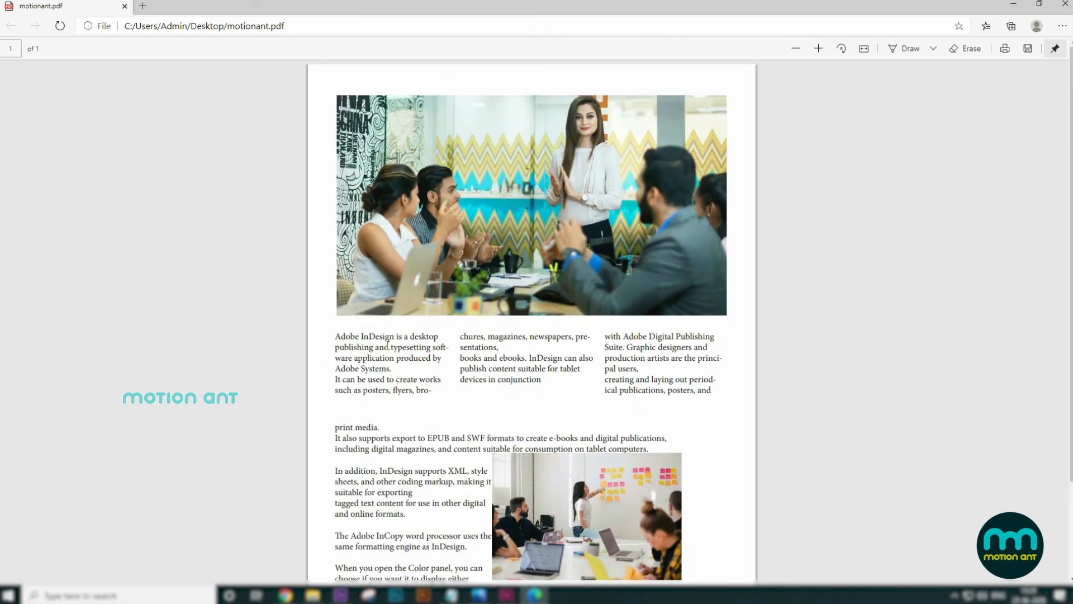
left_click_drag(436, 394, 316, 345)
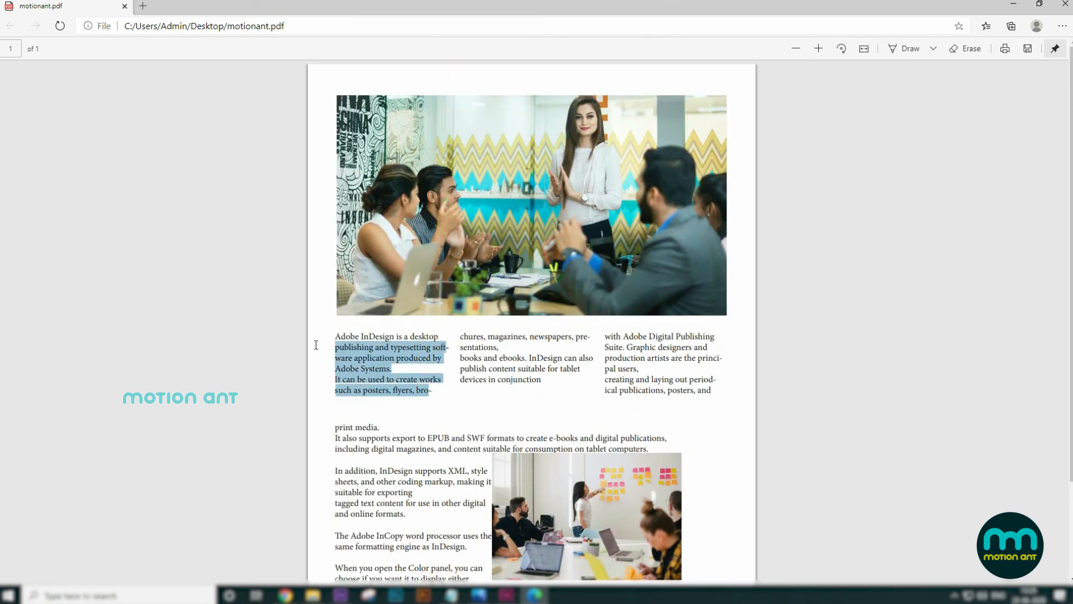
left_click(382, 339)
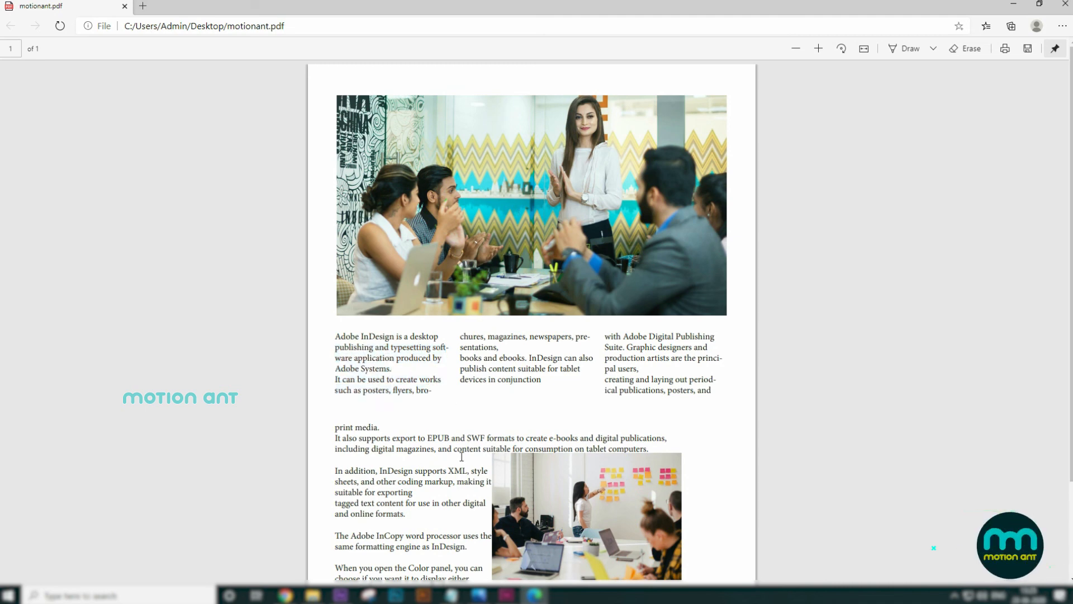
scroll(447, 460, "down", 2)
scroll(559, 481, "up", 2)
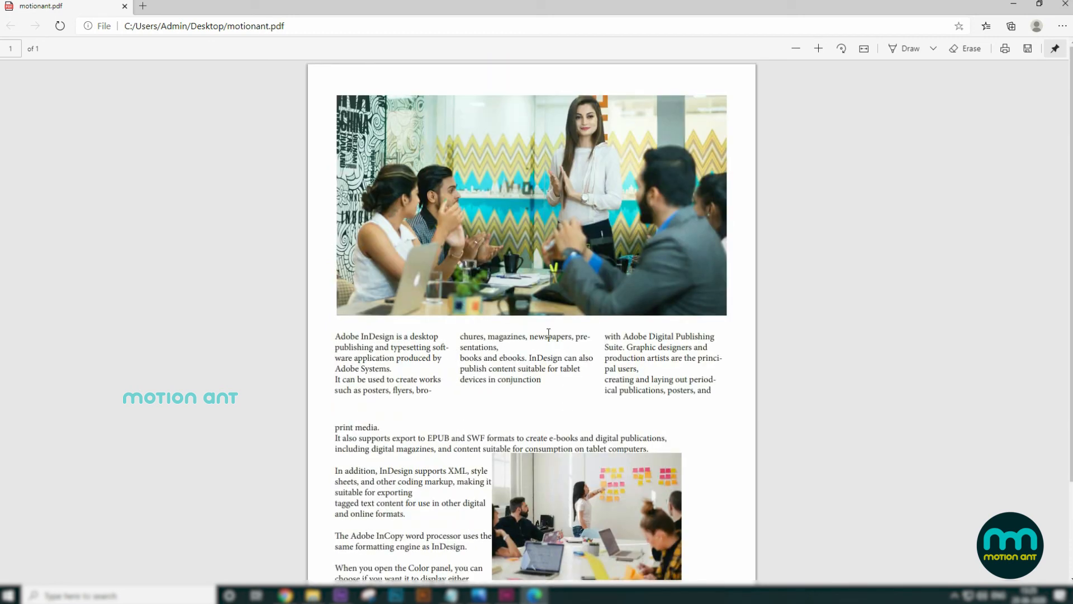
scroll(551, 350, "down", 1)
scroll(548, 391, "down", 2)
scroll(553, 428, "up", 2)
scroll(537, 425, "down", 2)
scroll(615, 413, "up", 2)
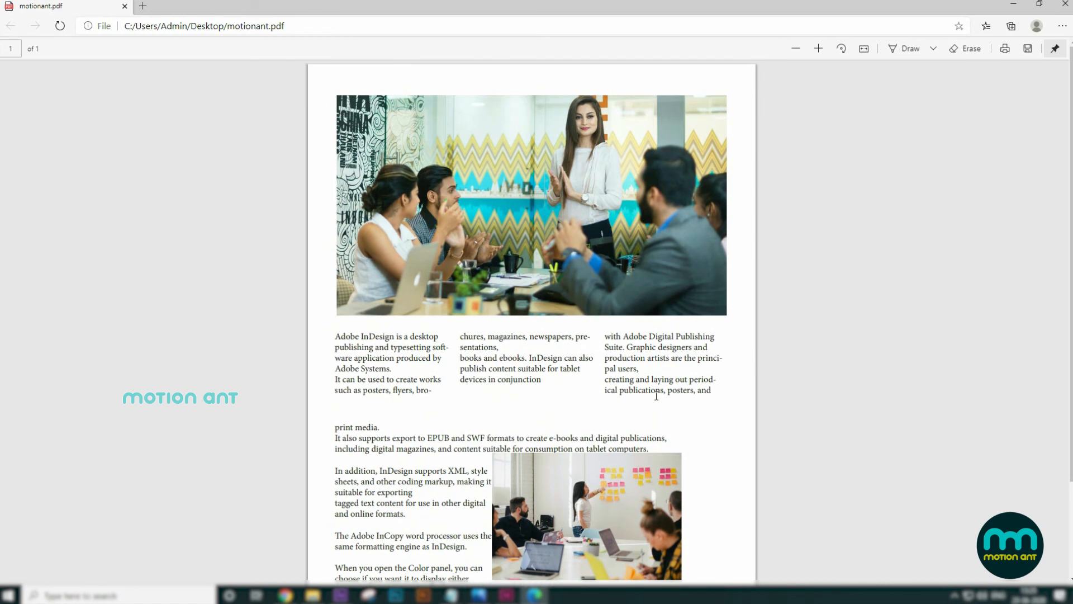